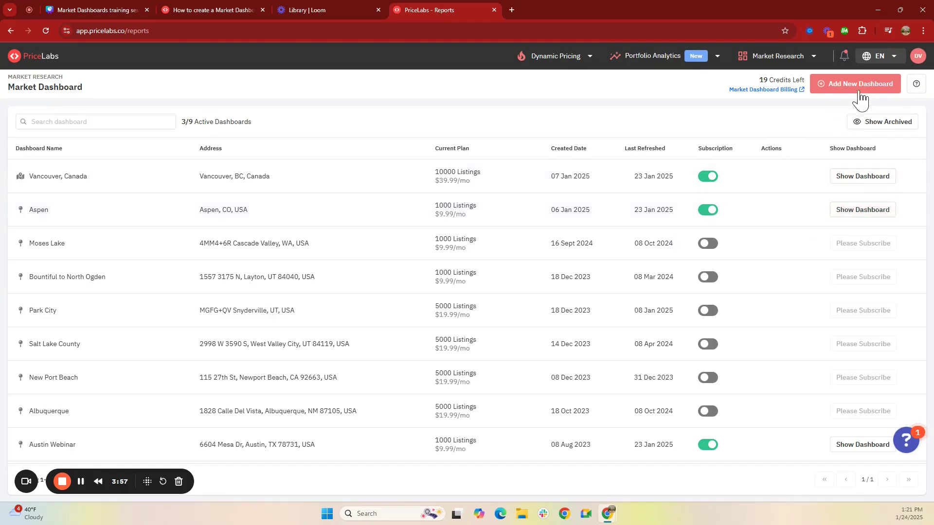
- Start a new market dashboard and set its search location to San Diego, CA, USA
{"action": "left_click", "coordinate": [855, 83]}
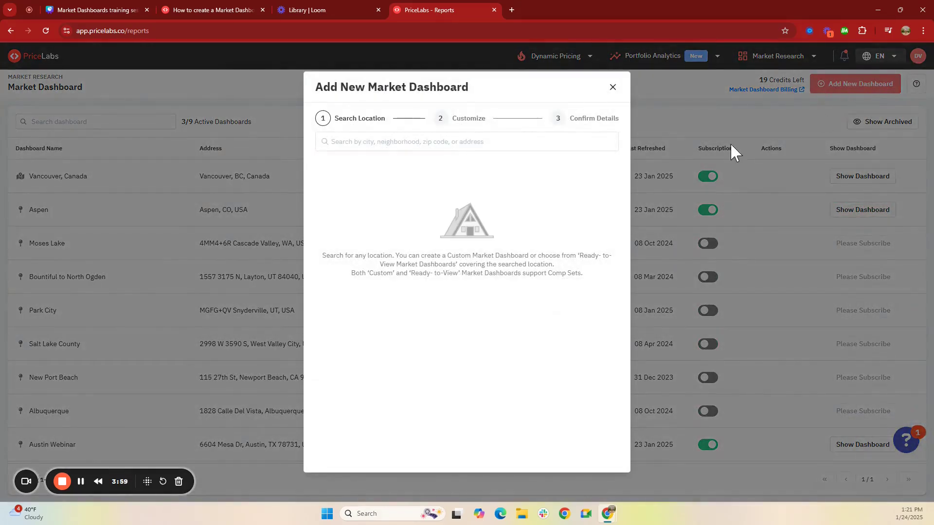
{"action": "left_click", "coordinate": [373, 141]}
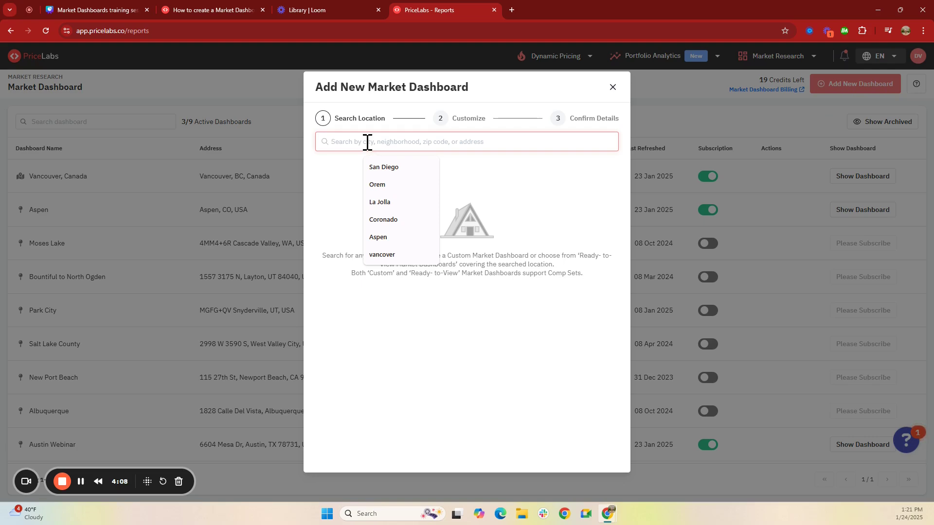
{"action": "left_click", "coordinate": [374, 171]}
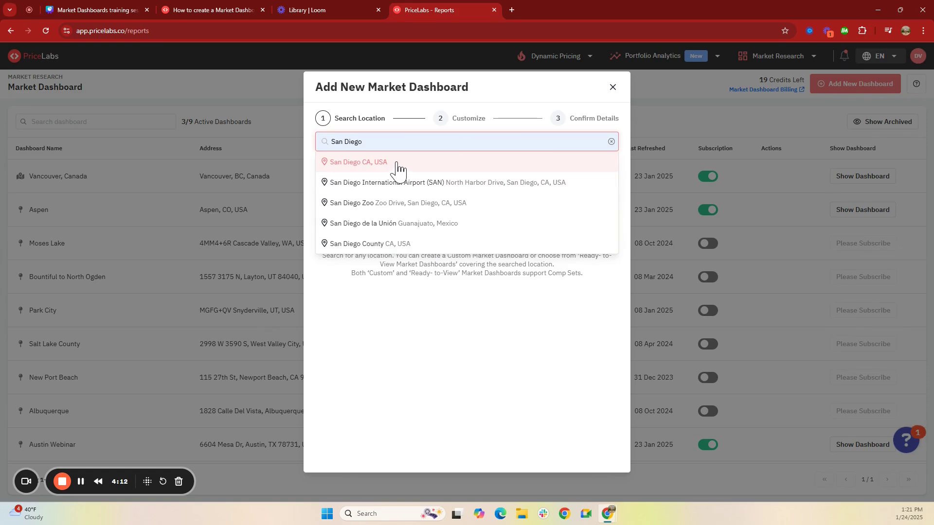
{"action": "left_click", "coordinate": [398, 166]}
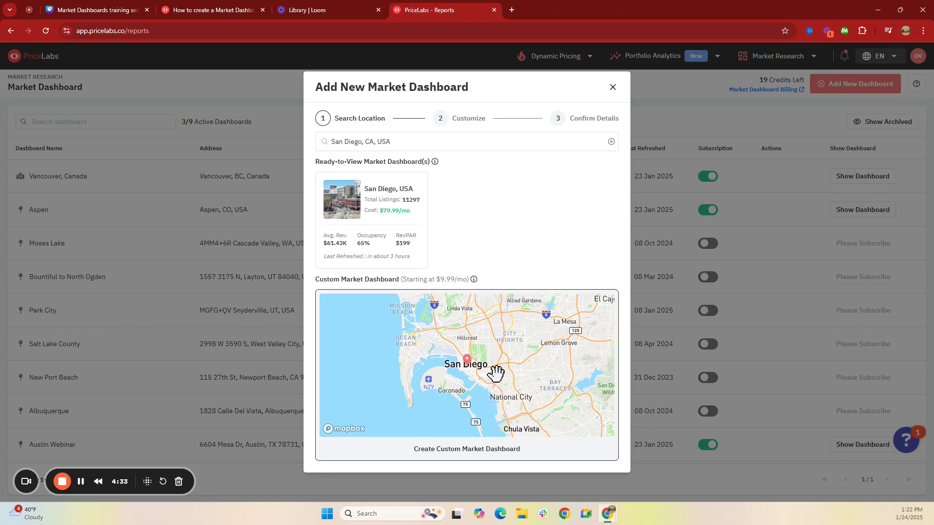
- Choose the ready-to-view San Diego, USA dashboard, inspect its coverage map and continue to the confirmation details
{"action": "left_click", "coordinate": [381, 229]}
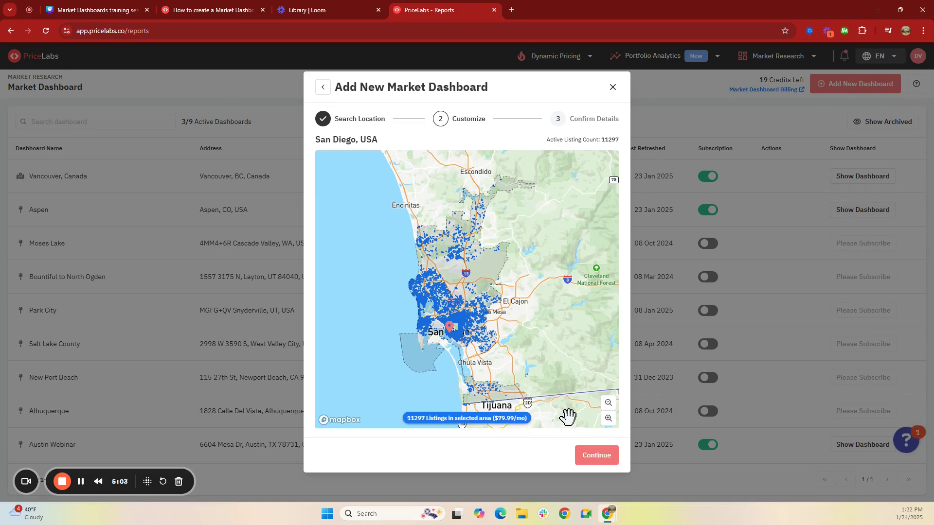
{"action": "left_click_drag", "start_coordinate": [506, 299], "coordinate": [530, 286]}
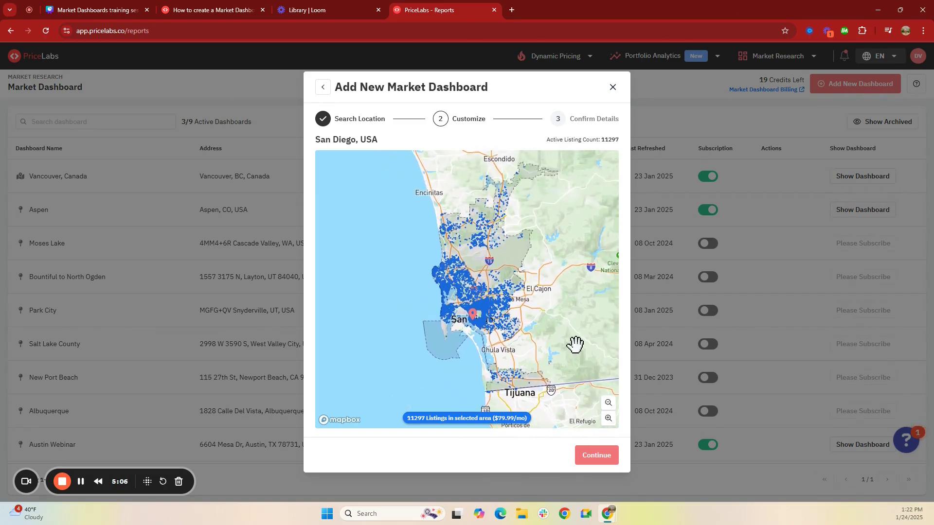
{"action": "left_click", "coordinate": [609, 418]}
{"action": "left_click", "coordinate": [609, 403]}
{"action": "scroll", "coordinate": [472, 311], "scroll_direction": "up", "scroll_amount": 2}
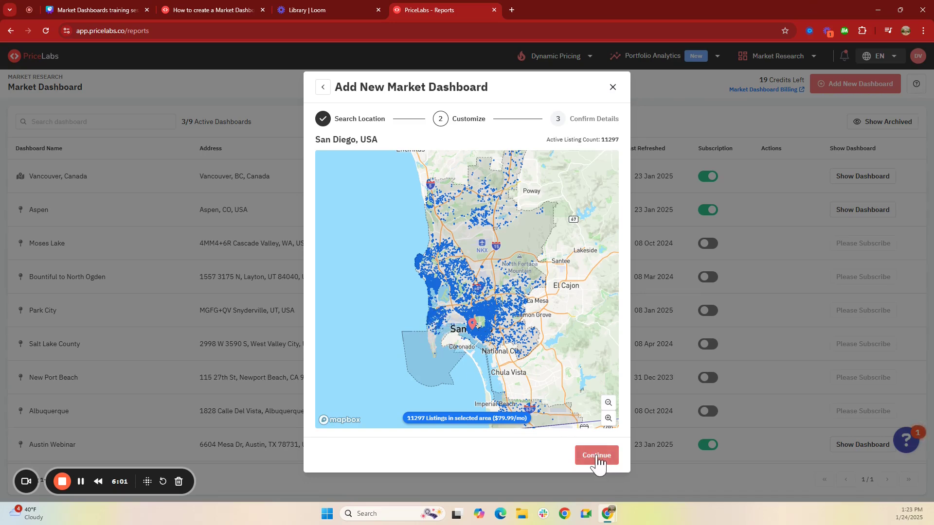
{"action": "left_click", "coordinate": [598, 458]}
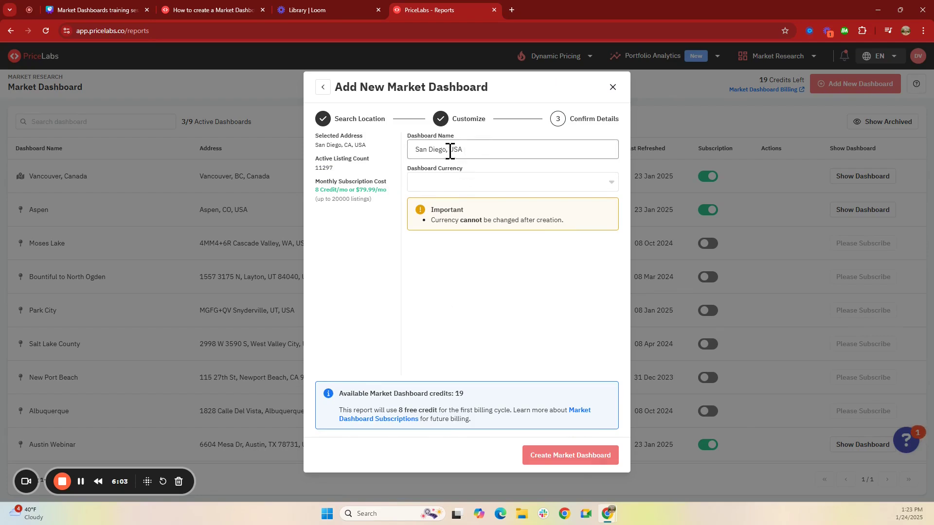
- Set the dashboard currency to United States (USD) and go back to the location search without creating the dashboard
{"action": "left_click", "coordinate": [447, 187]}
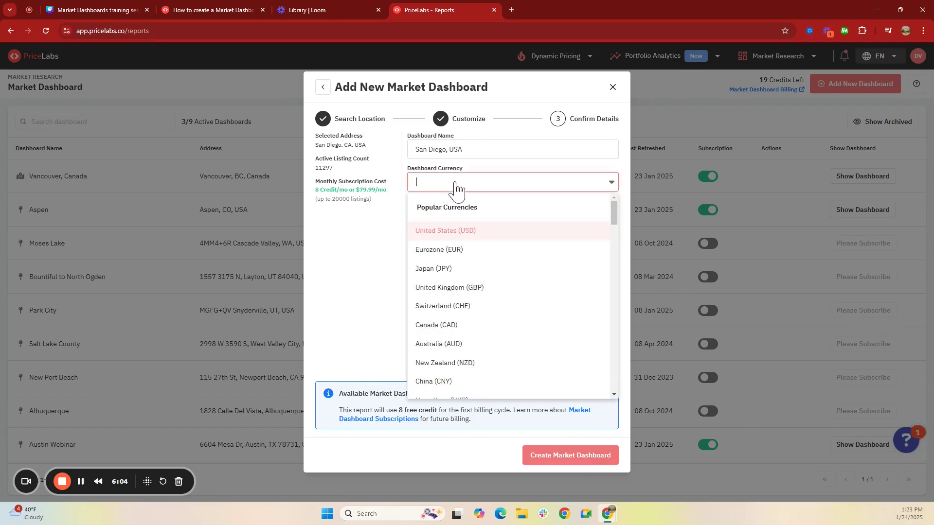
{"action": "left_click", "coordinate": [457, 238]}
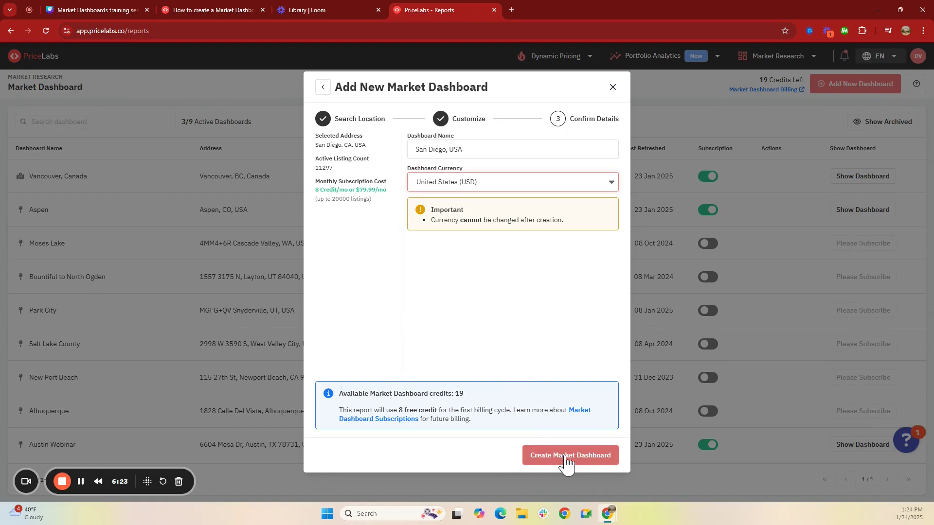
{"action": "left_click", "coordinate": [567, 457]}
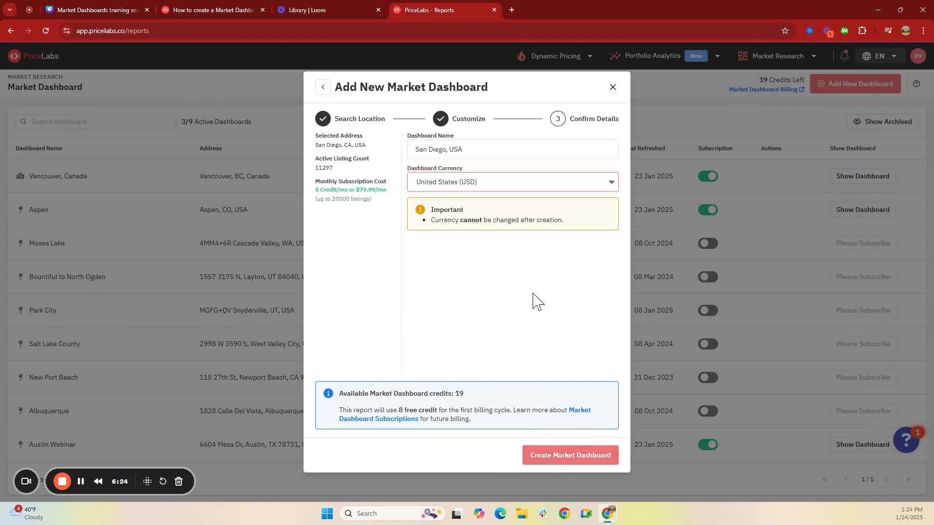
{"action": "left_click", "coordinate": [322, 89]}
{"action": "left_click", "coordinate": [322, 89]}
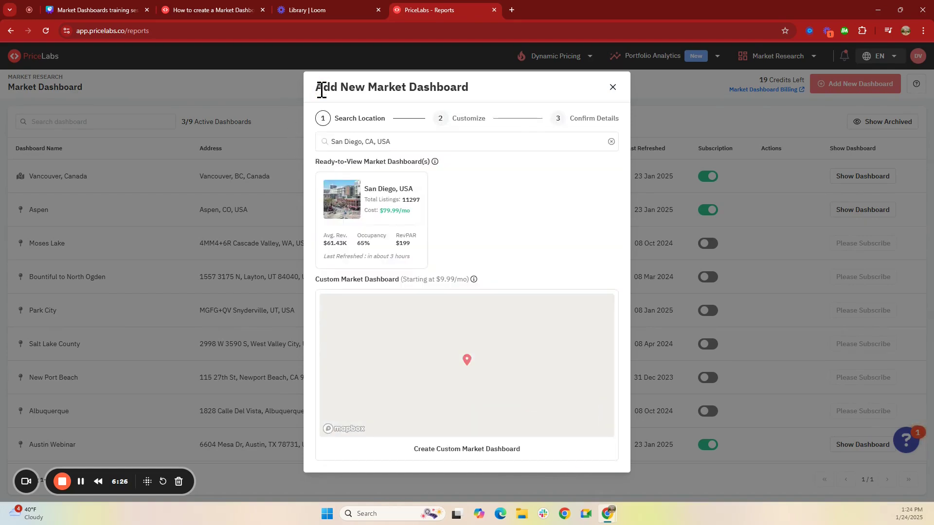
- Examine the ready-to-view San Diego dashboard's coverage around Coronado and Chula Vista, and return to the location search
{"action": "left_click", "coordinate": [379, 221]}
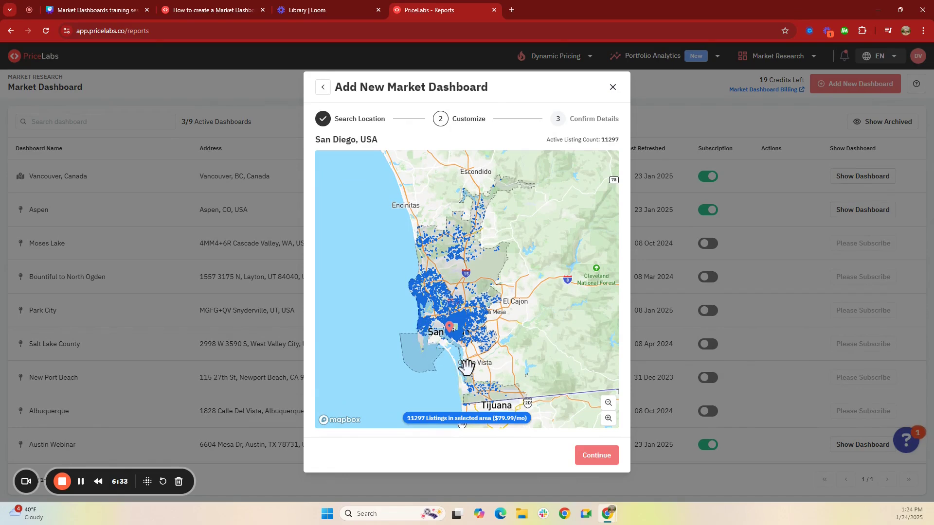
{"action": "scroll", "coordinate": [437, 364], "scroll_direction": "up", "scroll_amount": 5}
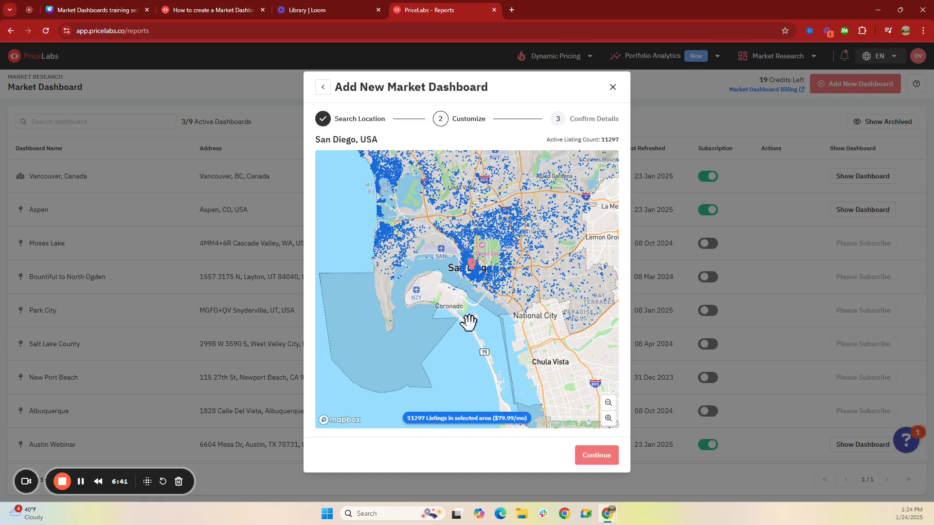
{"action": "left_click_drag", "start_coordinate": [481, 355], "coordinate": [455, 315]}
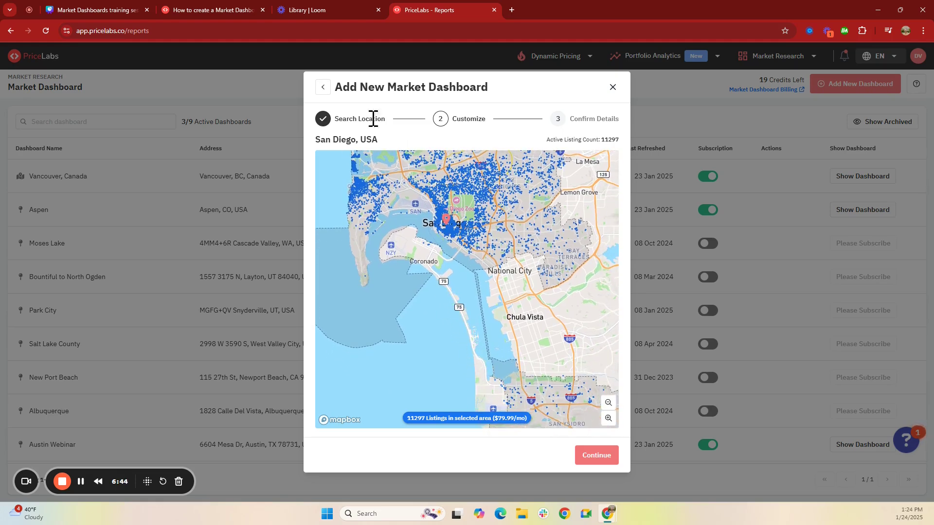
{"action": "left_click", "coordinate": [324, 89]}
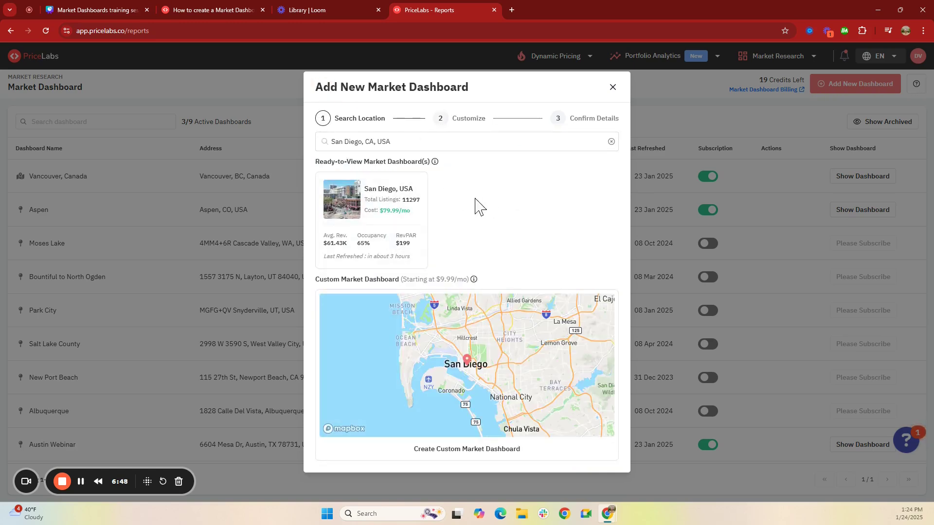
- Start a custom San Diego market dashboard and go through its 5000 listings, 10000 listings and custom area selection options
{"action": "left_click", "coordinate": [476, 425]}
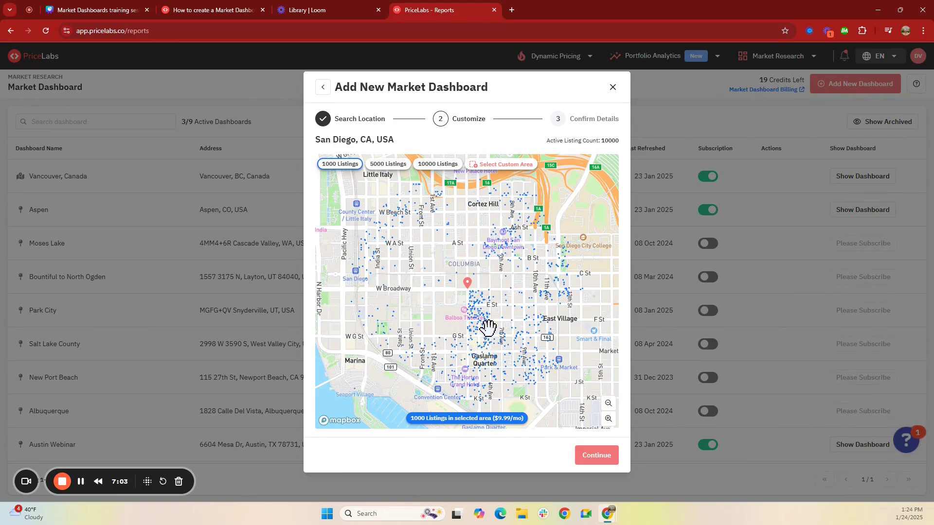
{"action": "scroll", "coordinate": [484, 325], "scroll_direction": "down", "scroll_amount": 2}
{"action": "scroll", "coordinate": [488, 331], "scroll_direction": "down", "scroll_amount": 2}
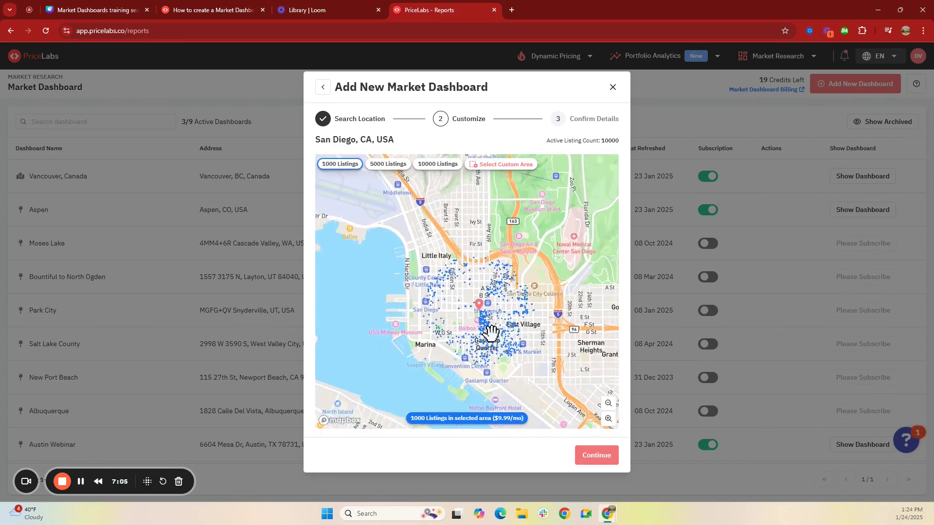
{"action": "left_click", "coordinate": [401, 166]}
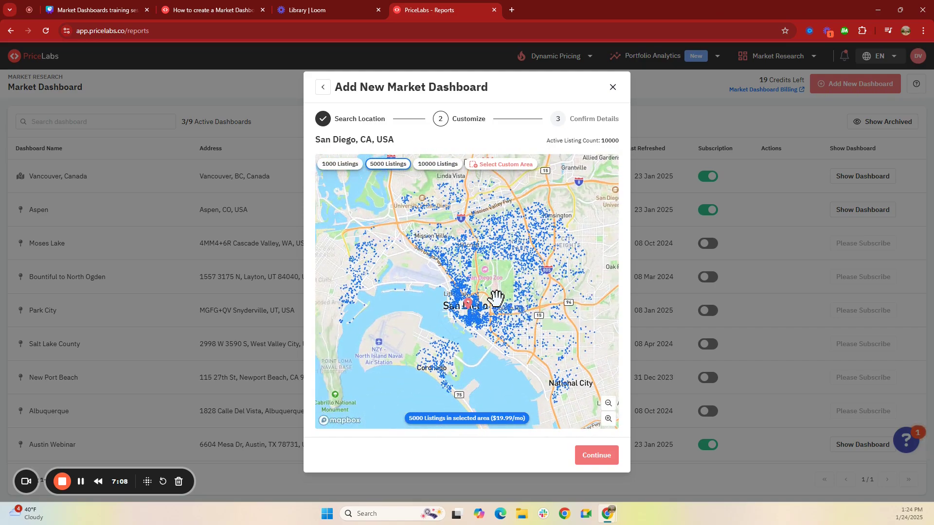
{"action": "left_click", "coordinate": [427, 166]}
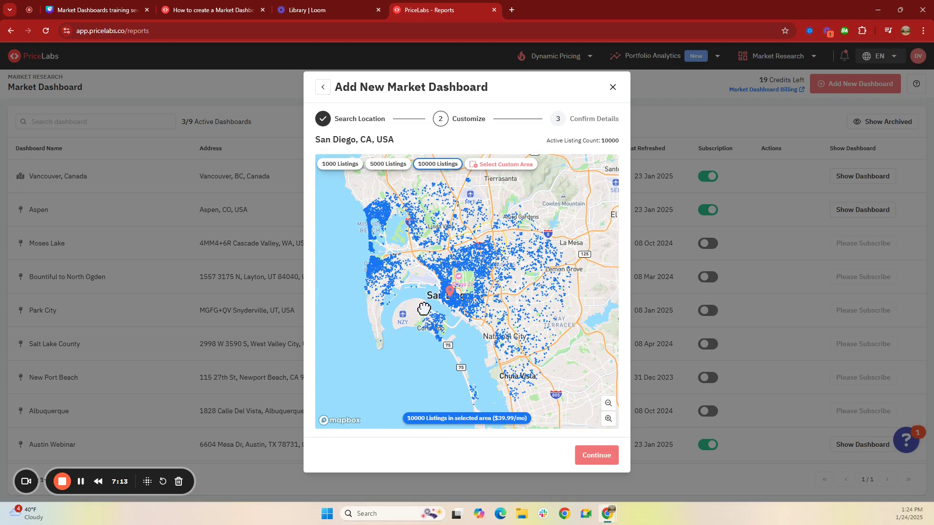
{"action": "mouse_move", "coordinate": [423, 309]}
{"action": "left_mouse_down"}
{"action": "mouse_move", "coordinate": [433, 286]}
{"action": "mouse_move", "coordinate": [425, 310]}
{"action": "left_mouse_up"}
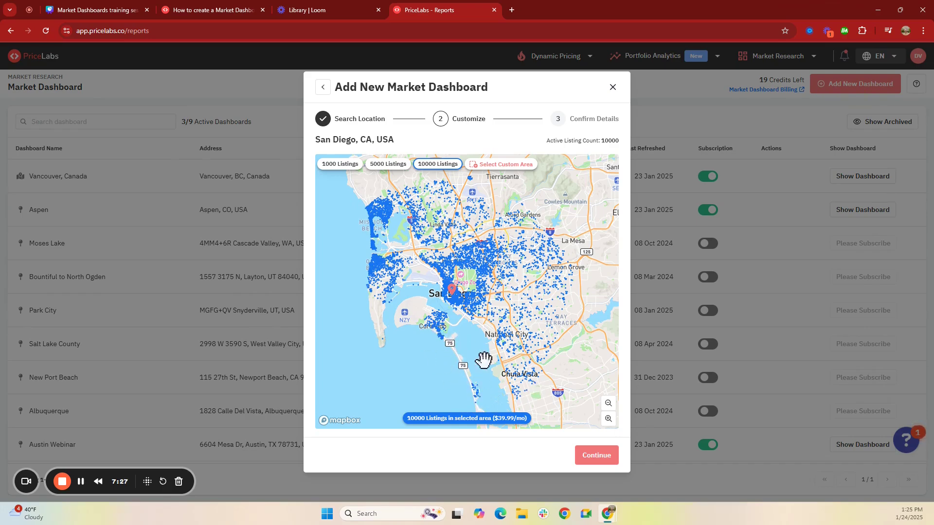
{"action": "left_click", "coordinate": [481, 166]}
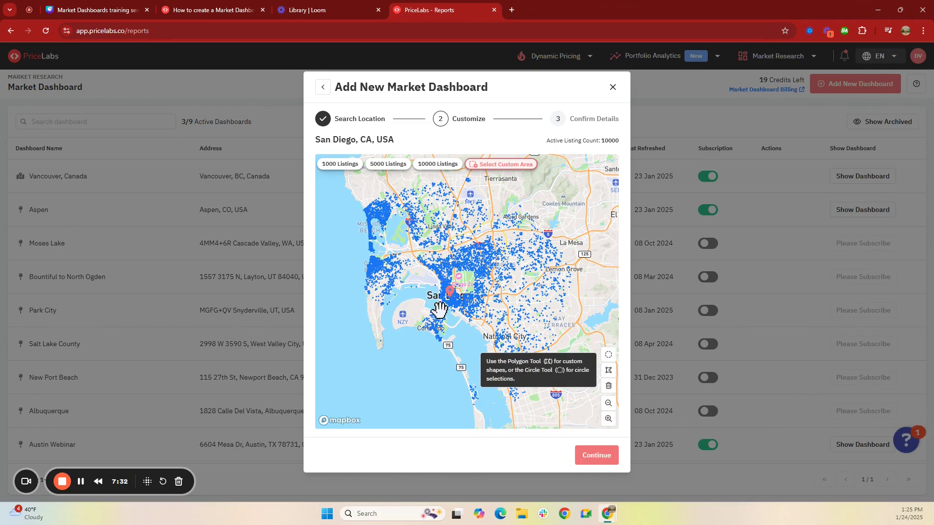
- Draw a circular area selection centred on the coast just south of Mission Beach and delete it
{"action": "left_click", "coordinate": [608, 357]}
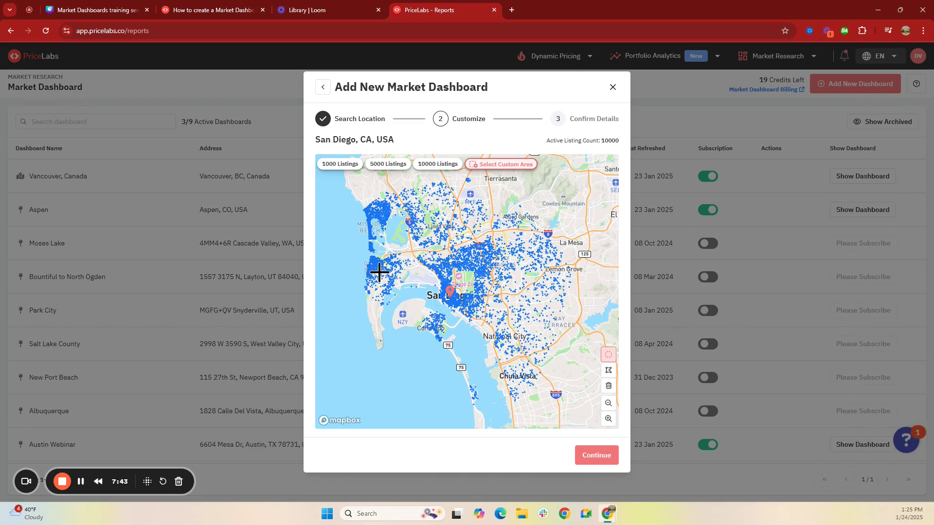
{"action": "left_click_drag", "start_coordinate": [379, 271], "coordinate": [442, 319]}
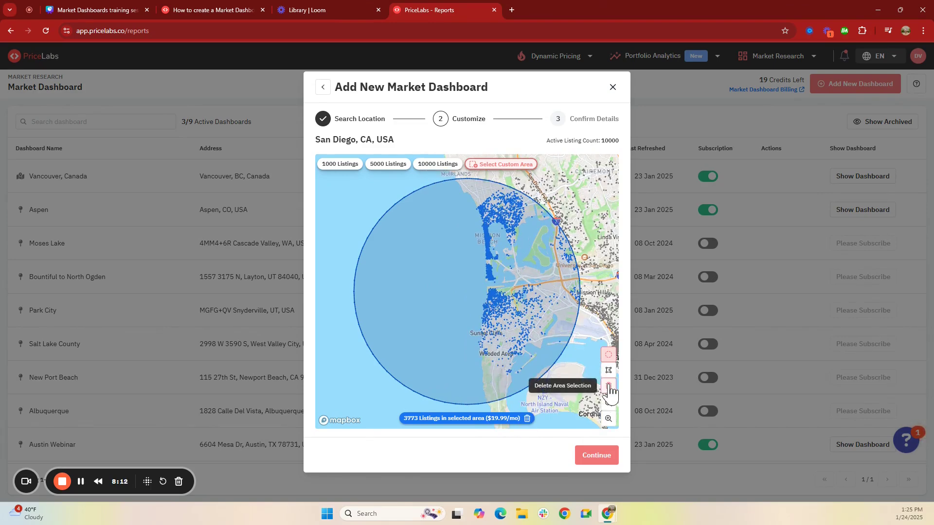
{"action": "left_click", "coordinate": [609, 386]}
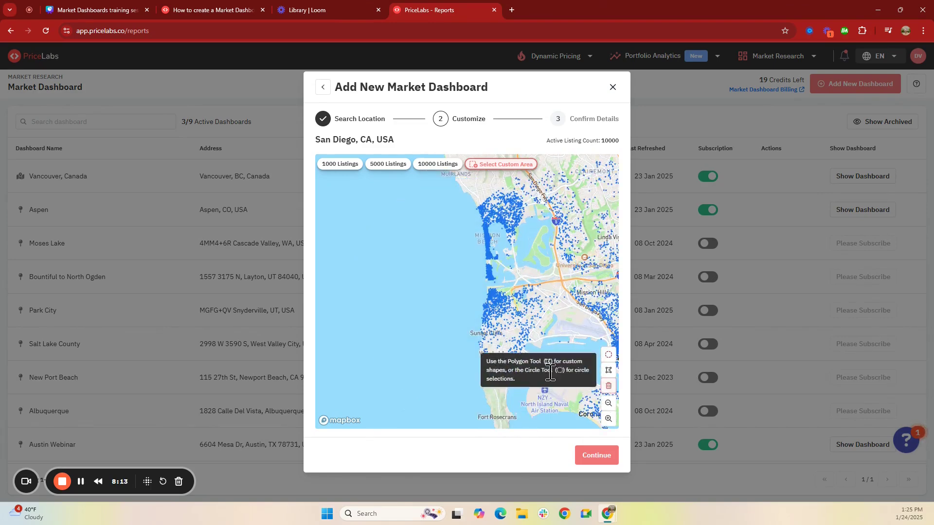
- Draw a closed polygon selection along the San Diego coast, enclosing Mission Beach, the Point Loma peninsula, the airport and Coronado
{"action": "left_click_drag", "start_coordinate": [550, 372], "coordinate": [381, 270]}
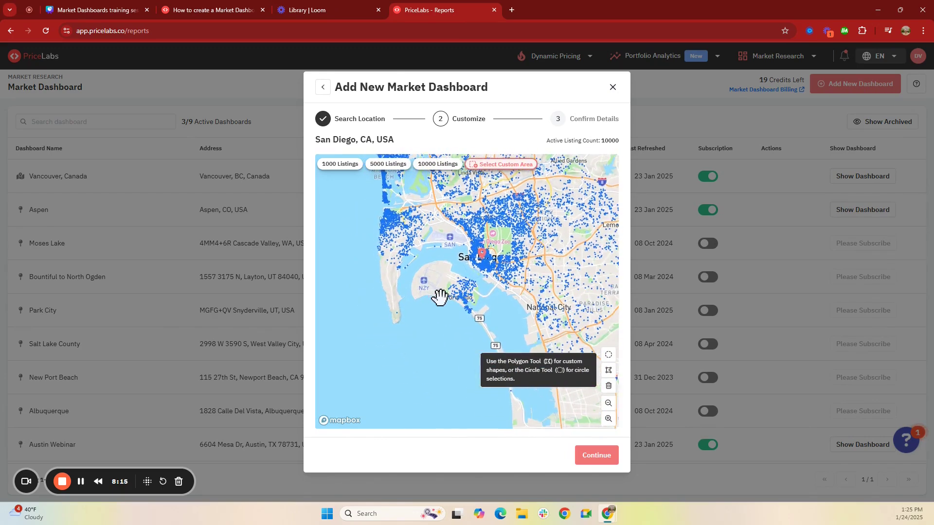
{"action": "left_click_drag", "start_coordinate": [441, 297], "coordinate": [464, 356]}
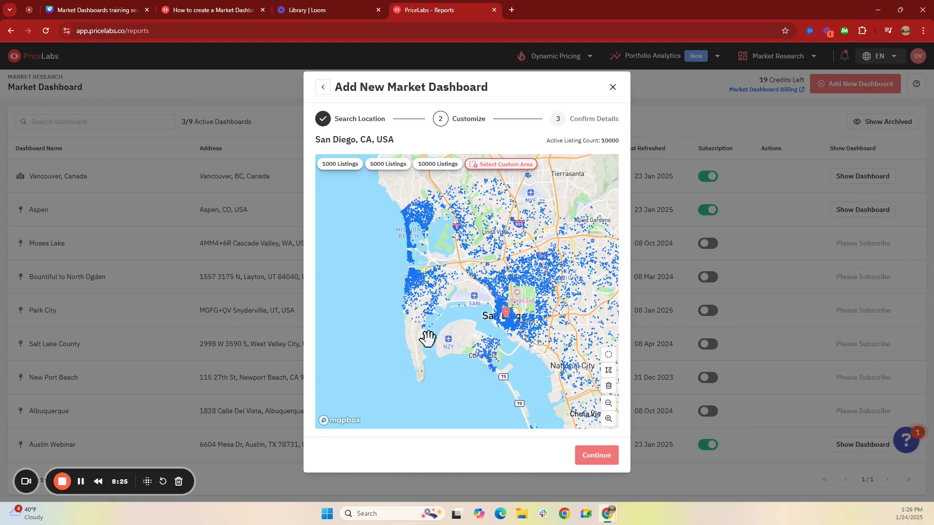
{"action": "left_click", "coordinate": [608, 371]}
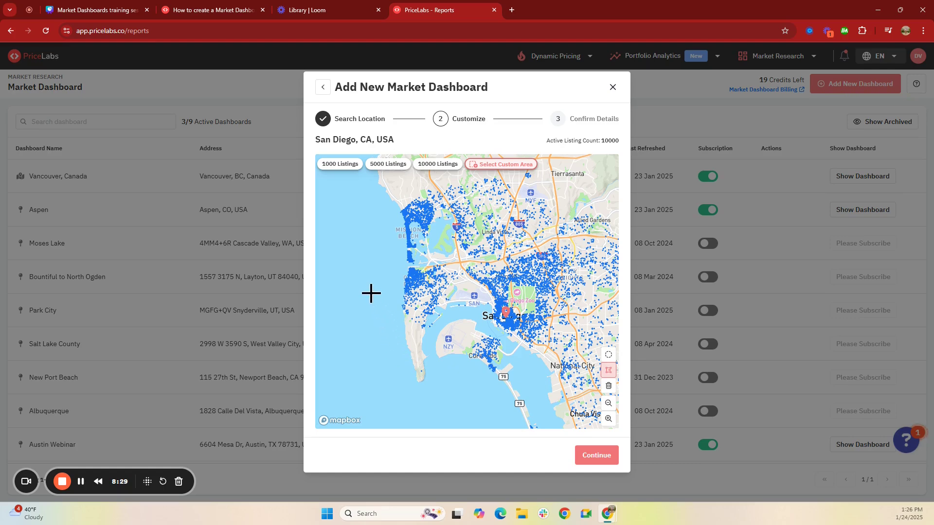
{"action": "left_click", "coordinate": [389, 213]}
{"action": "left_click", "coordinate": [432, 185]}
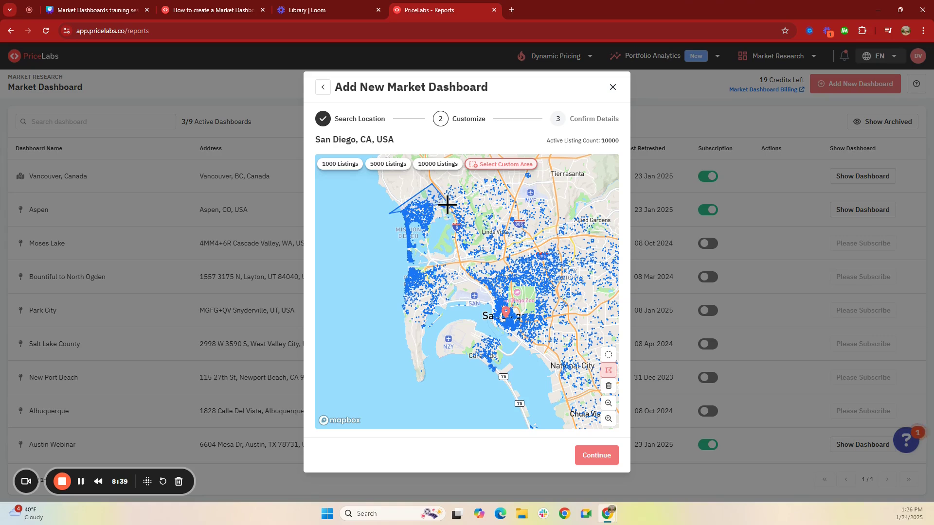
{"action": "left_click", "coordinate": [455, 224]}
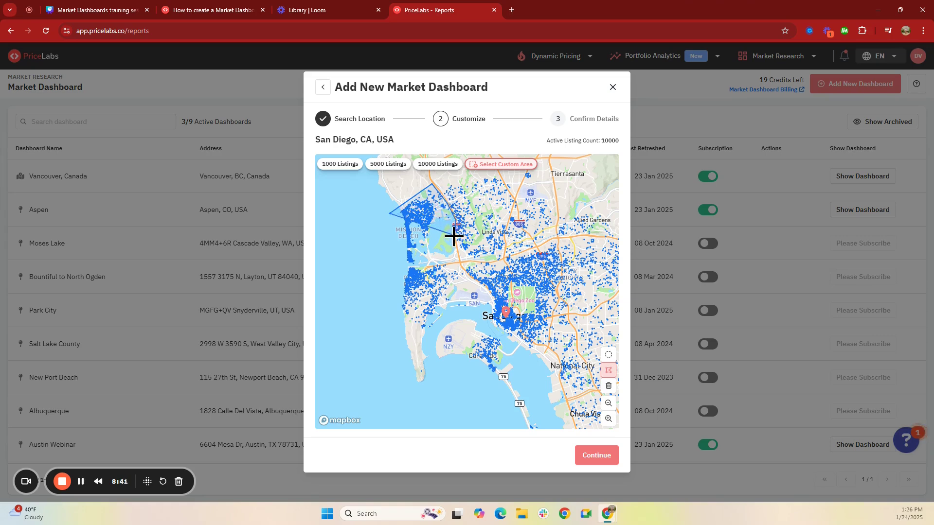
{"action": "left_click", "coordinate": [461, 271]}
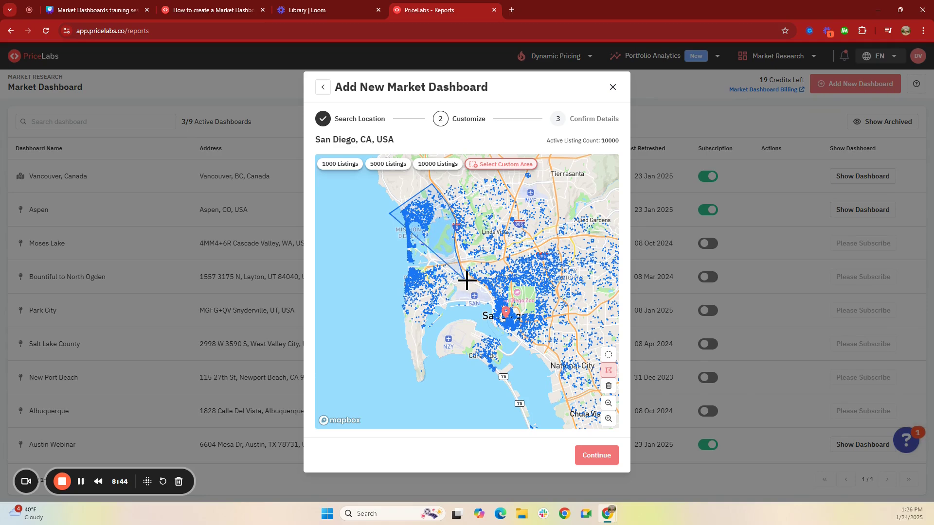
{"action": "left_click", "coordinate": [492, 300]}
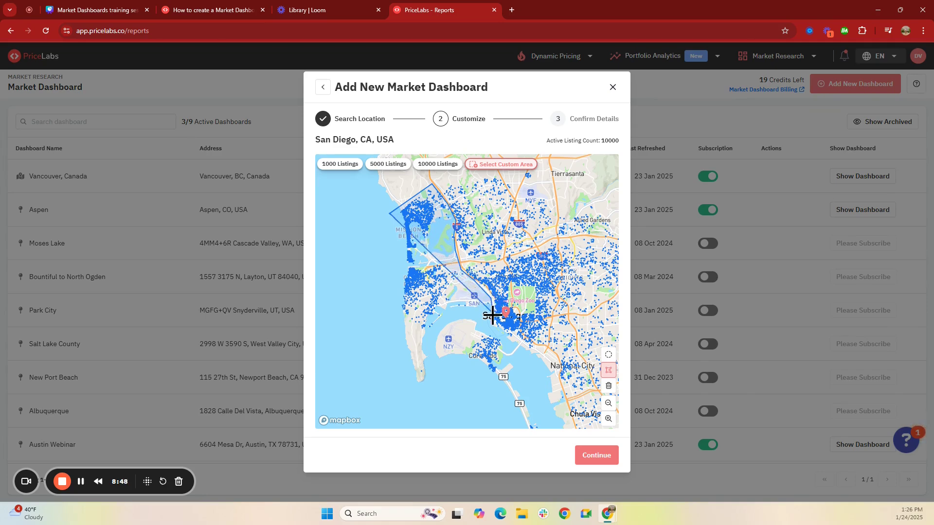
{"action": "left_click", "coordinate": [507, 349]}
{"action": "left_click", "coordinate": [496, 392]}
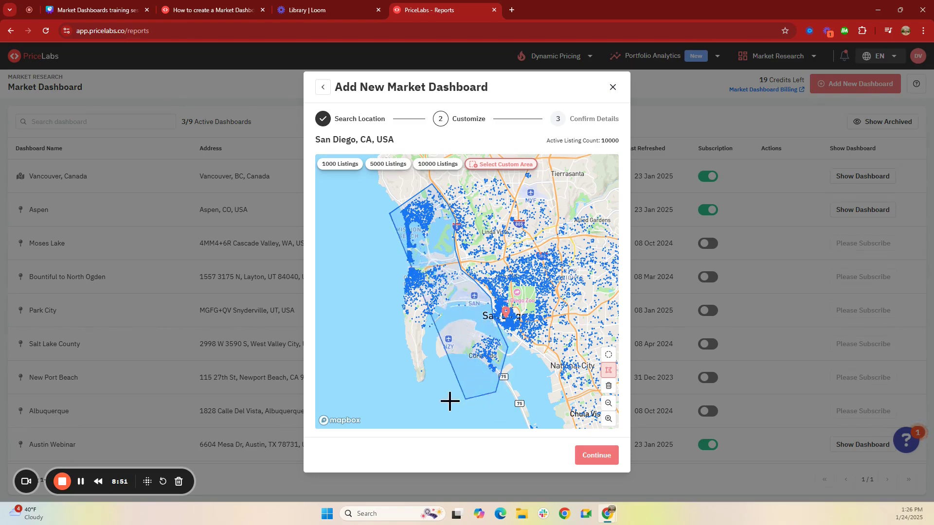
{"action": "left_click", "coordinate": [403, 383]}
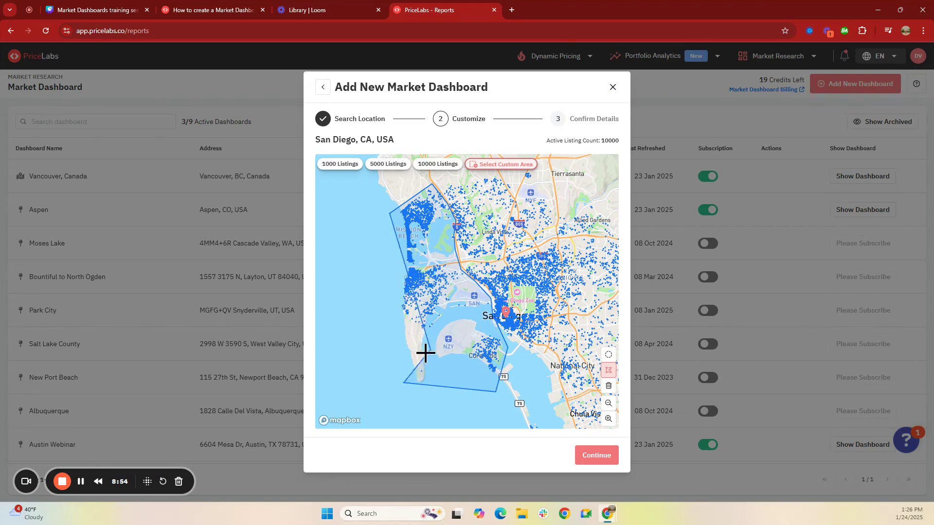
{"action": "left_click", "coordinate": [391, 214]}
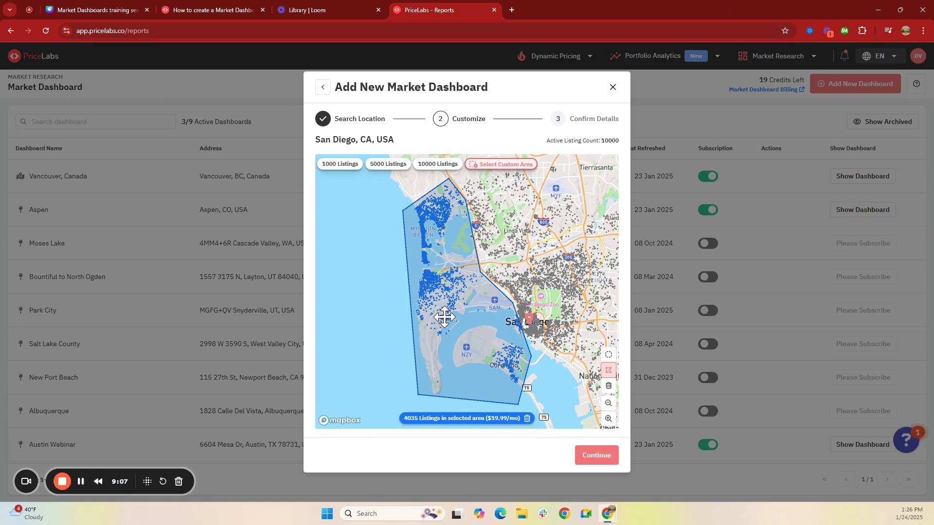
- Redraw the custom area as a narrower coastal polygon covering Mission Beach down to Sunset Cliffs, and continue to the dashboard details
{"action": "left_click", "coordinate": [444, 316]}
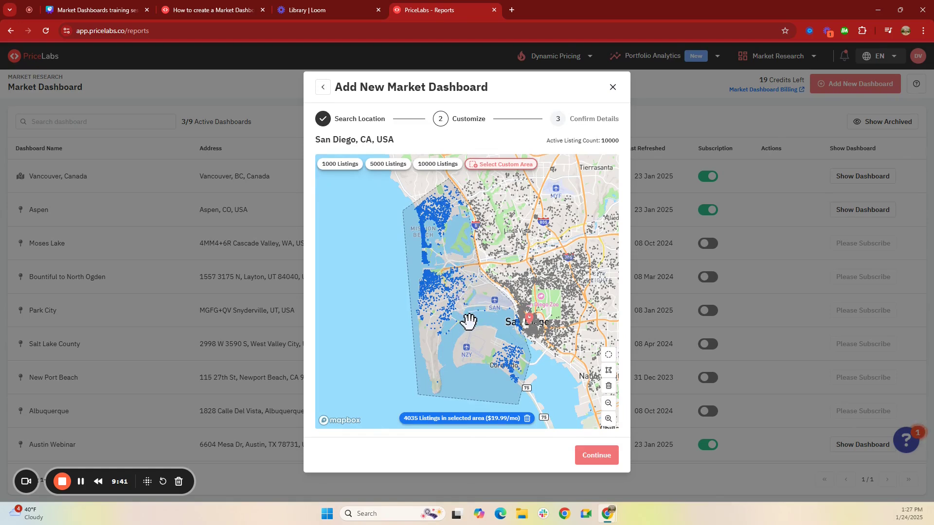
{"action": "left_click_drag", "start_coordinate": [467, 319], "coordinate": [464, 306]}
{"action": "scroll", "coordinate": [463, 307], "scroll_direction": "up", "scroll_amount": 4}
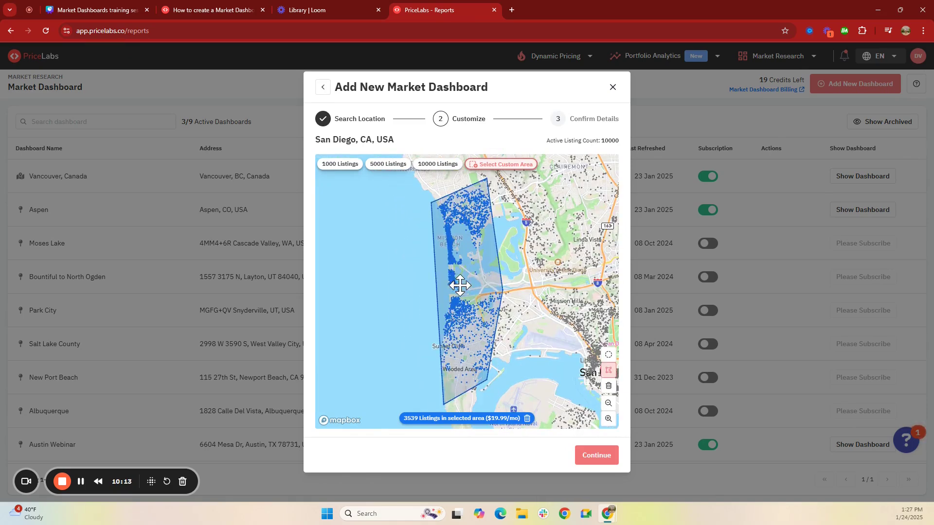
{"action": "mouse_move", "coordinate": [460, 285]}
{"action": "left_mouse_down"}
{"action": "mouse_move", "coordinate": [483, 294]}
{"action": "mouse_move", "coordinate": [482, 280]}
{"action": "mouse_move", "coordinate": [450, 273]}
{"action": "mouse_move", "coordinate": [463, 275]}
{"action": "left_mouse_up"}
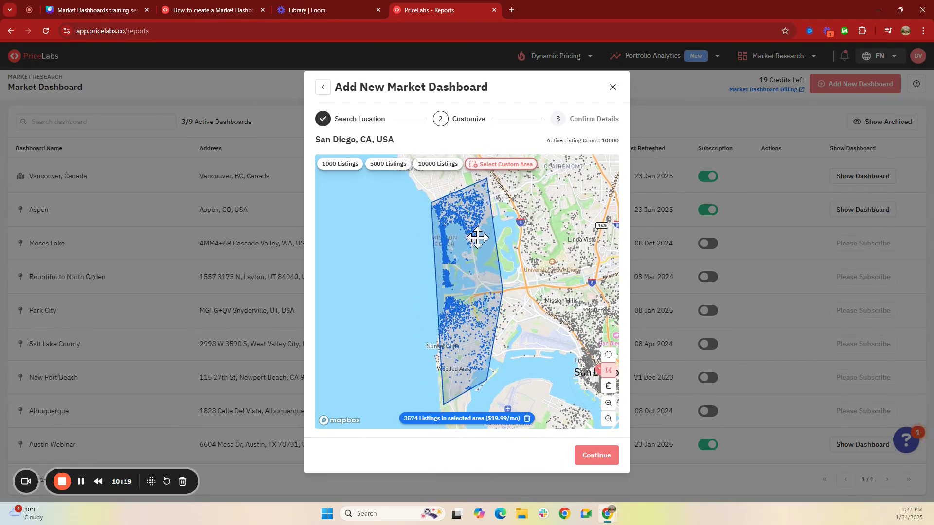
{"action": "left_click", "coordinate": [600, 466]}
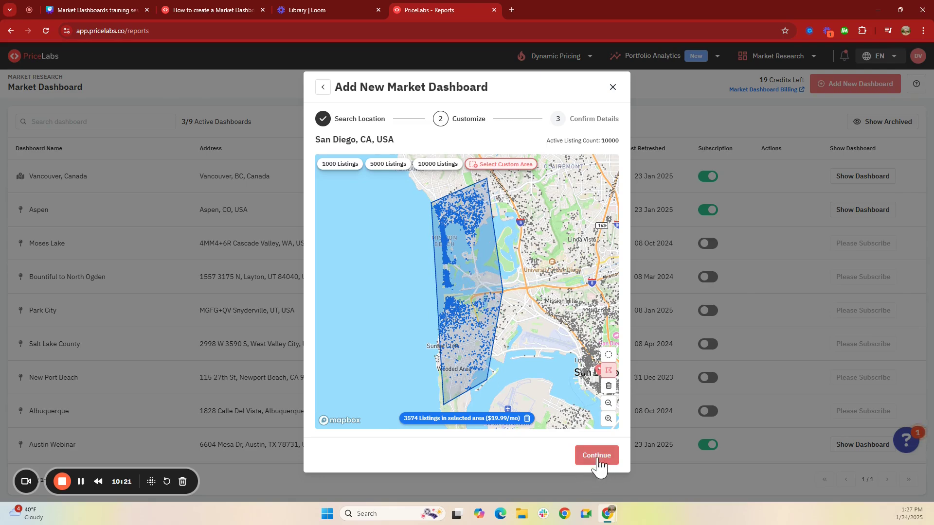
- Name the dashboard San Diego, set its currency to United States (USD), and create the market dashboard
{"action": "left_click", "coordinate": [468, 150]}
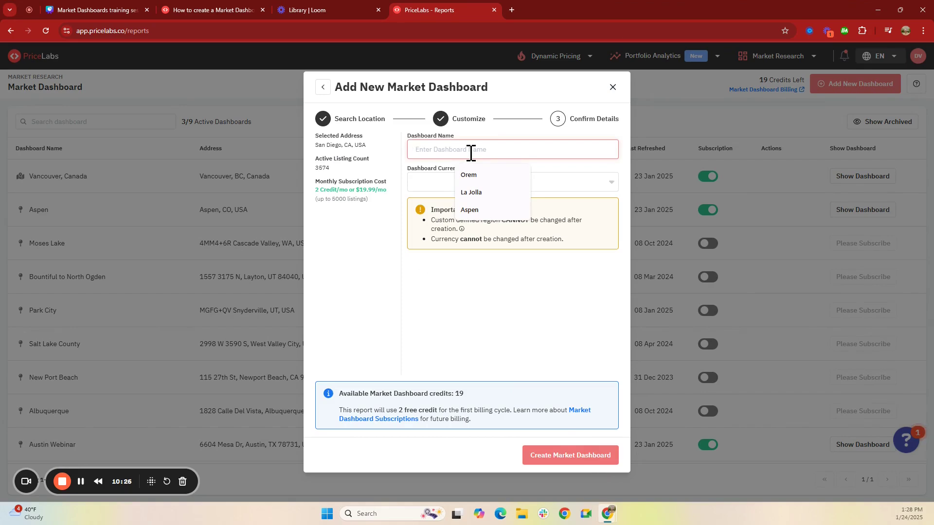
{"action": "type", "text": "San Diego"}
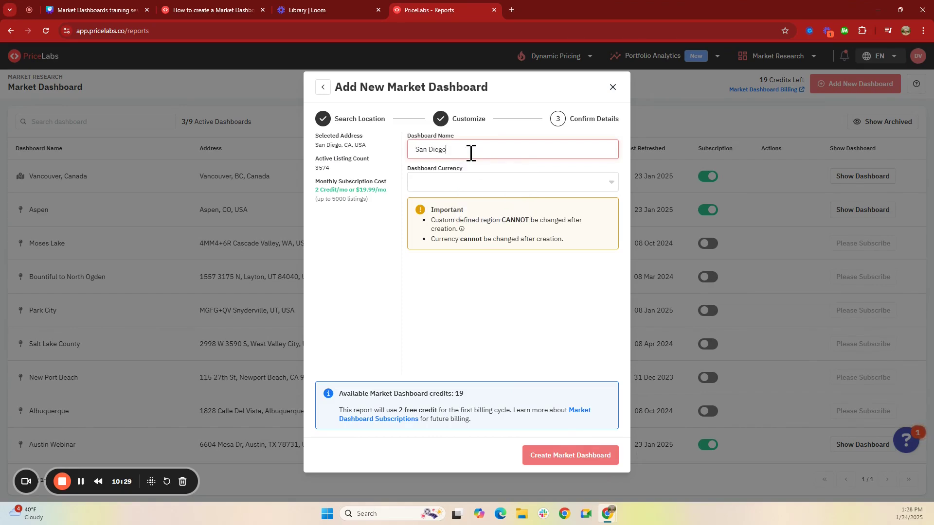
{"action": "left_click", "coordinate": [424, 183]}
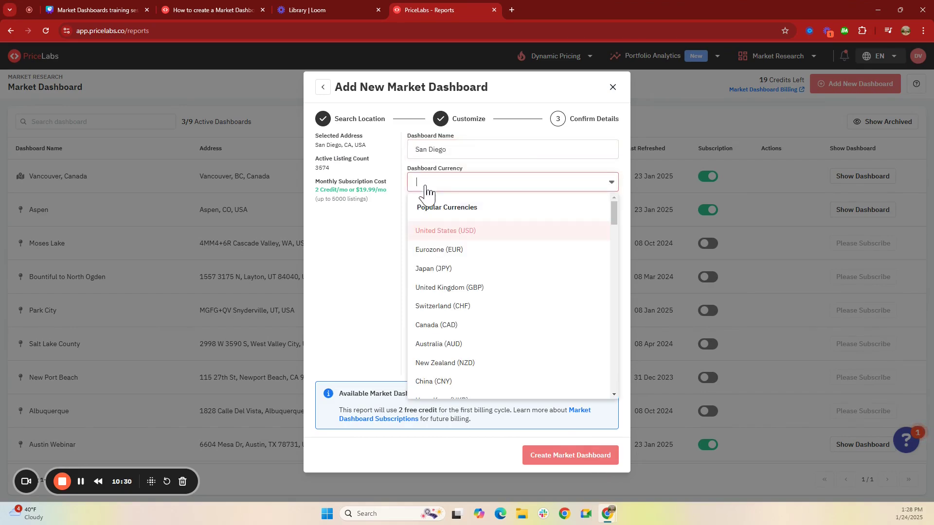
{"action": "left_click", "coordinate": [436, 233]}
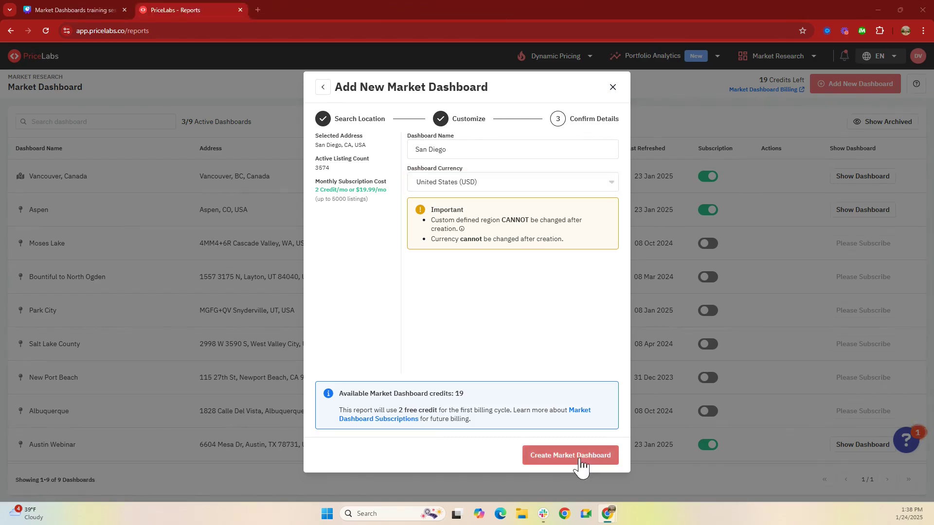
{"action": "left_click", "coordinate": [580, 458]}
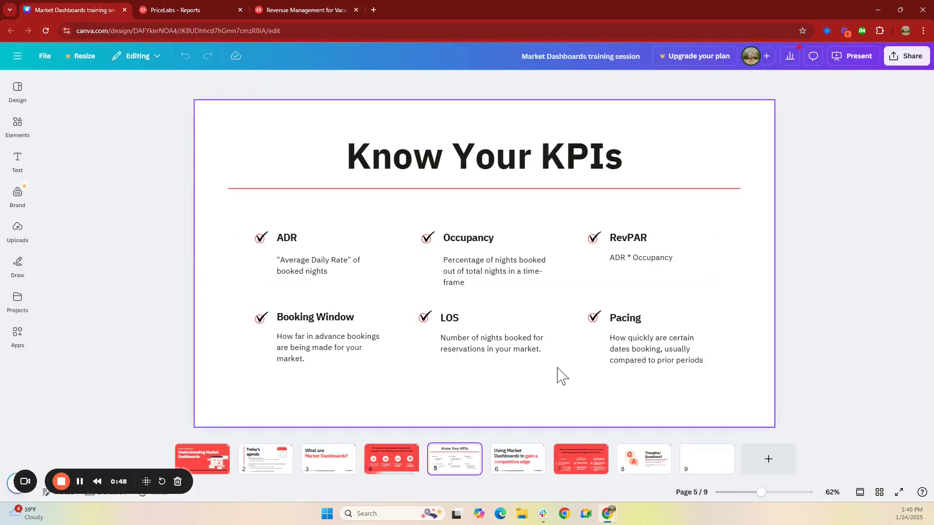
- Show the "Know Your KPIs" slide of the Canva training presentation in full screen
{"action": "left_click", "coordinate": [886, 486]}
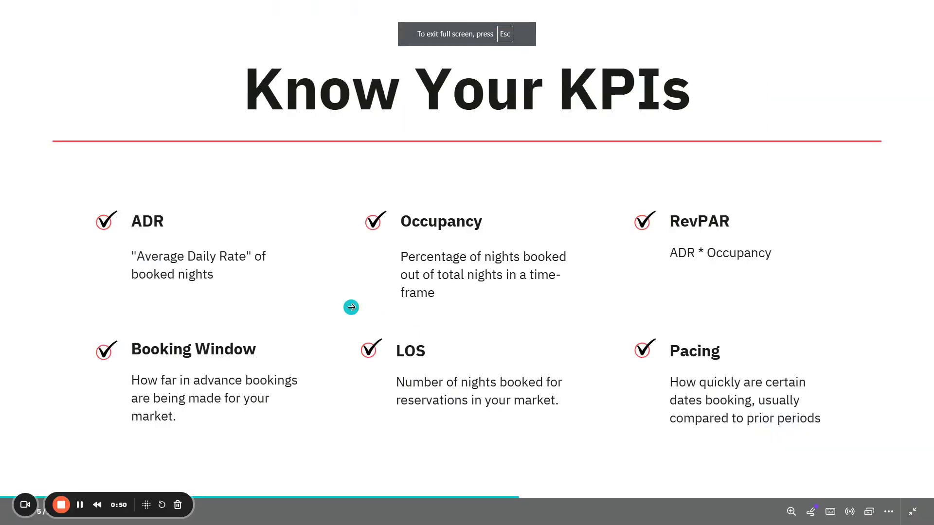
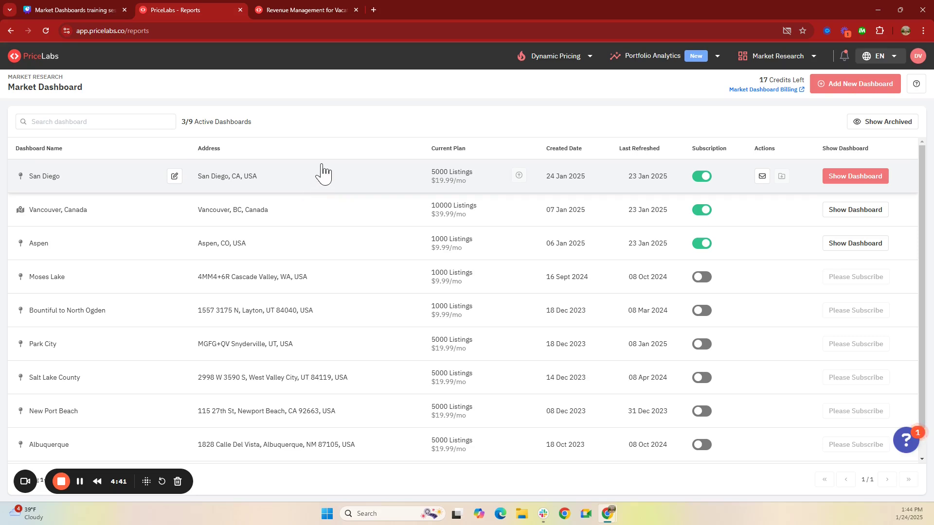
- Switch to the Vancouver, Canada market dashboard and review its whole-market and custom comp set choices without changing the selection
{"action": "left_click", "coordinate": [287, 14]}
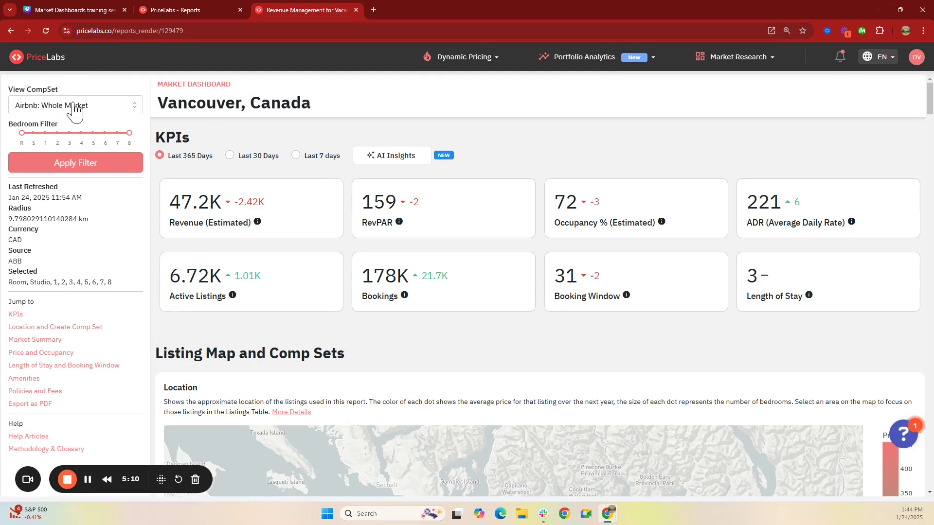
{"action": "left_click", "coordinate": [117, 111]}
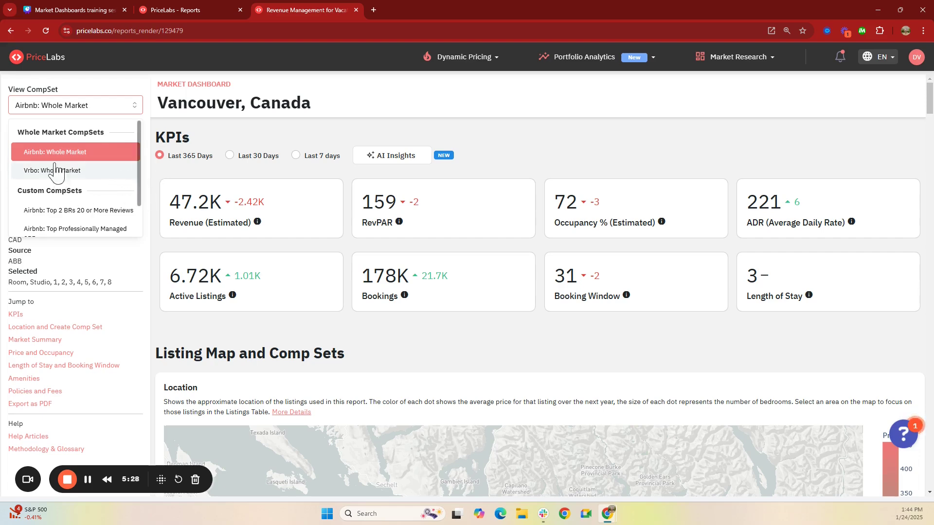
{"action": "scroll", "coordinate": [73, 178], "scroll_direction": "down", "scroll_amount": 1}
{"action": "scroll", "coordinate": [73, 179], "scroll_direction": "down", "scroll_amount": 1}
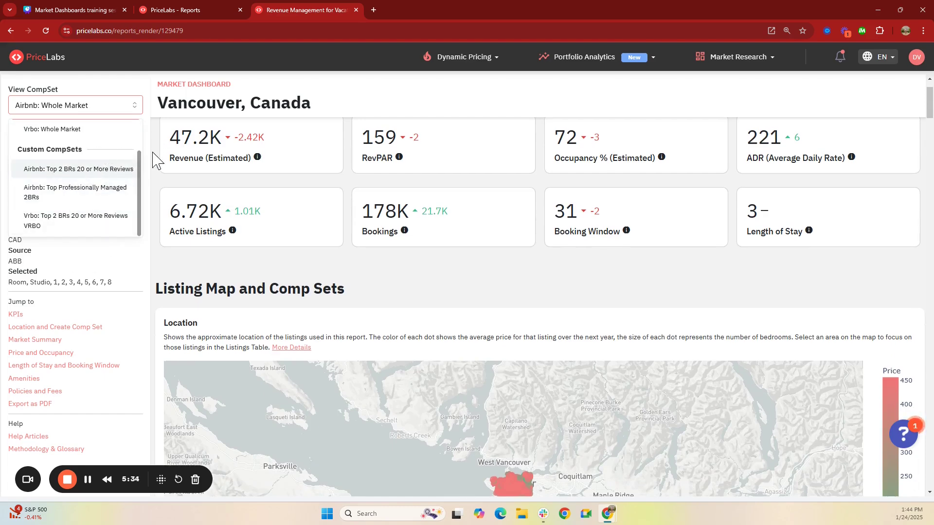
{"action": "scroll", "coordinate": [150, 138], "scroll_direction": "up", "scroll_amount": 1}
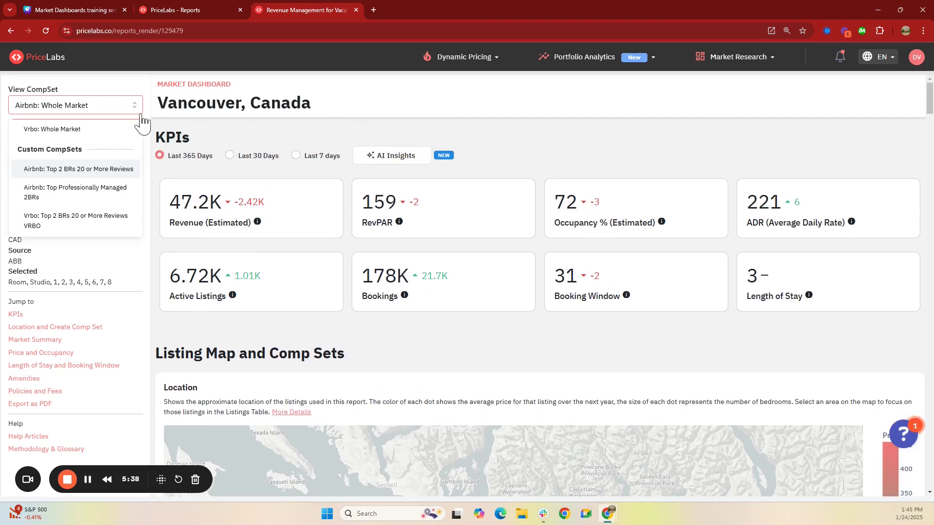
{"action": "left_click", "coordinate": [151, 121]}
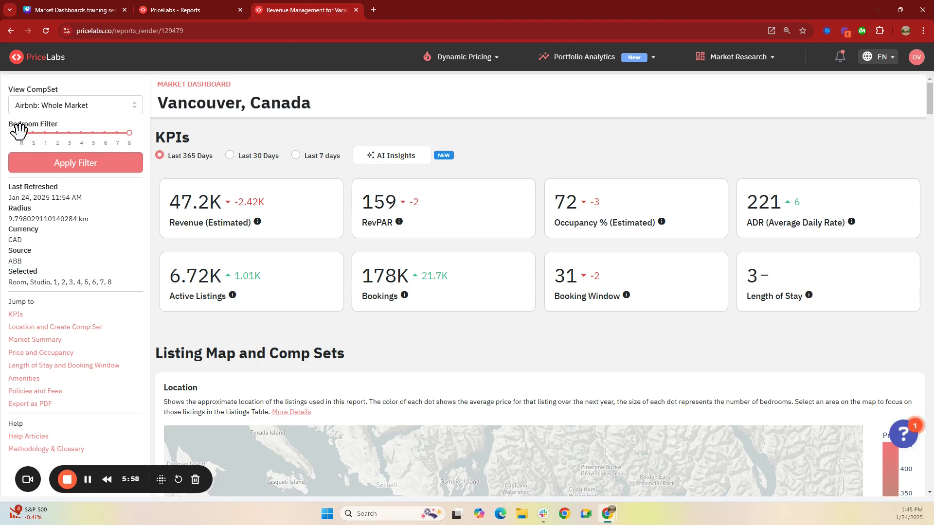
- Limit the Vancouver dashboard's bedroom filter to 1 through 4 bedrooms and apply it
{"action": "left_click_drag", "start_coordinate": [20, 133], "coordinate": [49, 132]}
{"action": "left_click_drag", "start_coordinate": [129, 133], "coordinate": [83, 137]}
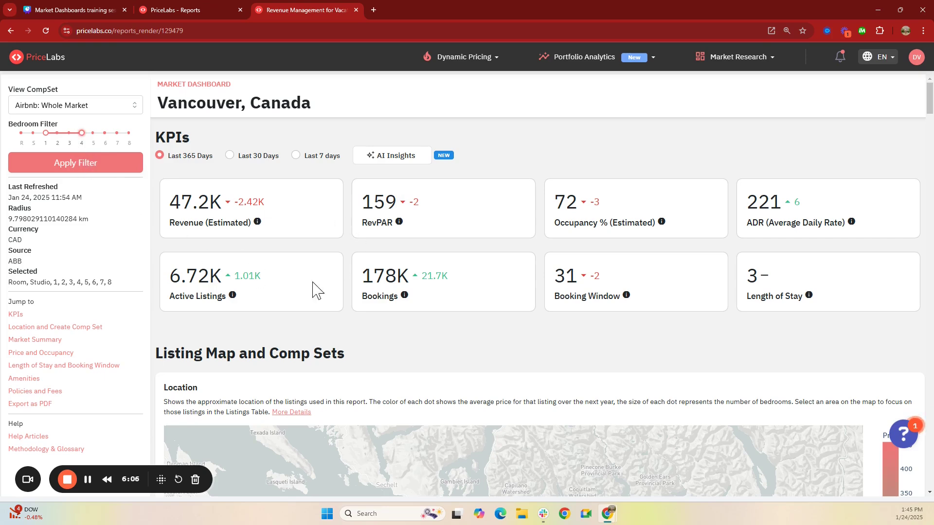
{"action": "scroll", "coordinate": [154, 267], "scroll_direction": "down", "scroll_amount": 2}
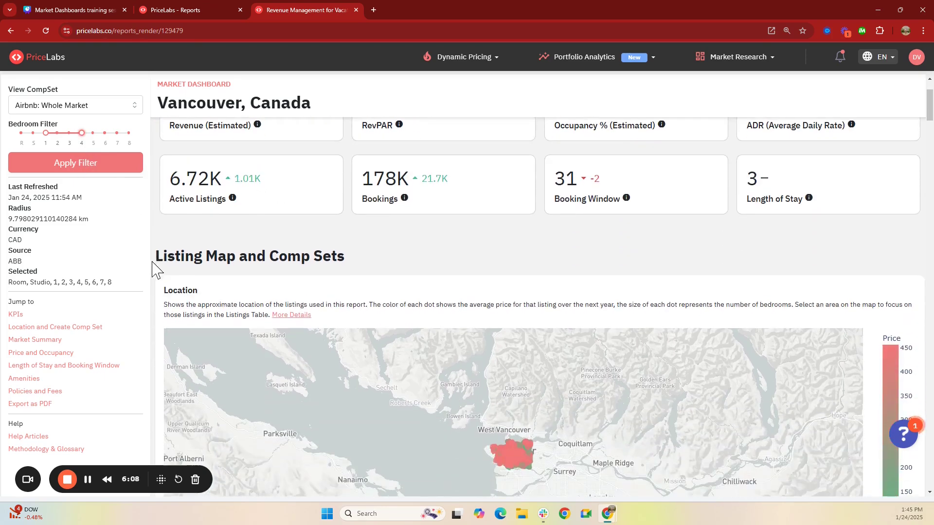
{"action": "scroll", "coordinate": [155, 260], "scroll_direction": "down", "scroll_amount": 2}
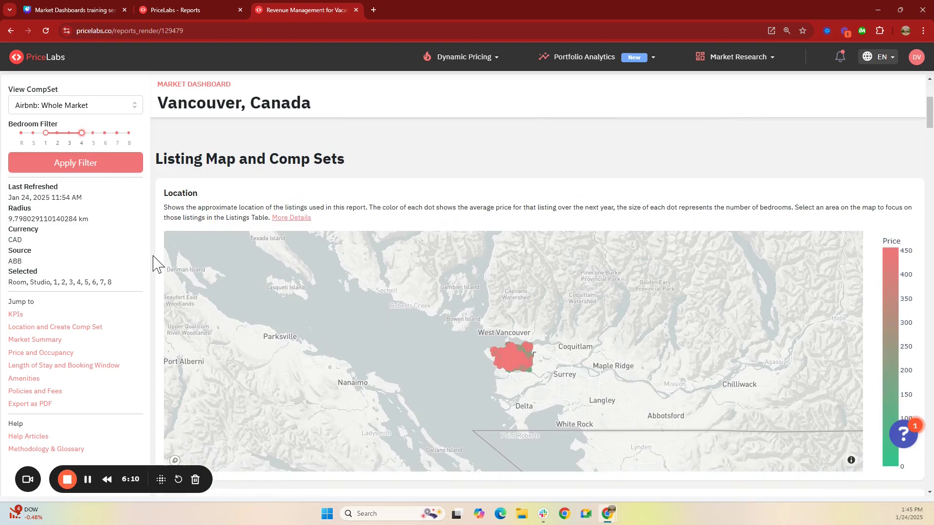
{"action": "scroll", "coordinate": [153, 256], "scroll_direction": "down", "scroll_amount": 3}
{"action": "scroll", "coordinate": [152, 261], "scroll_direction": "down", "scroll_amount": 10}
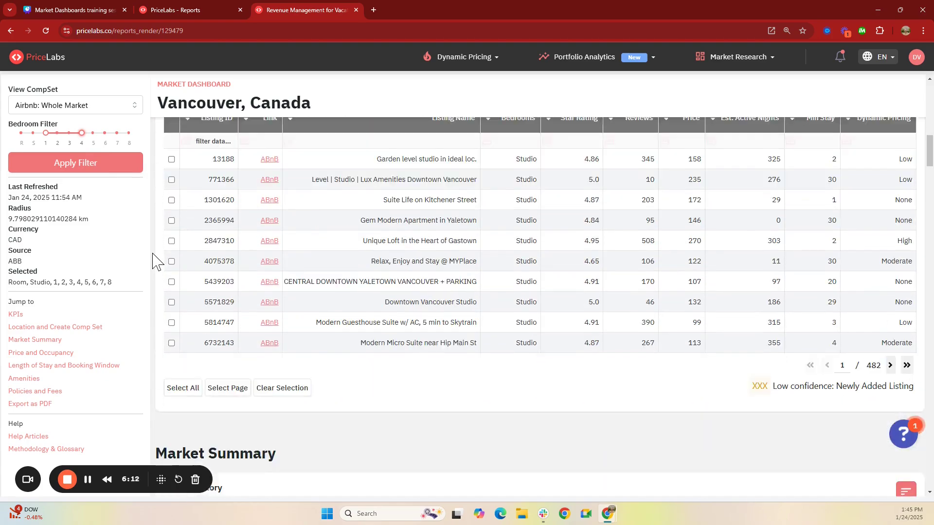
{"action": "scroll", "coordinate": [153, 256], "scroll_direction": "down", "scroll_amount": 5}
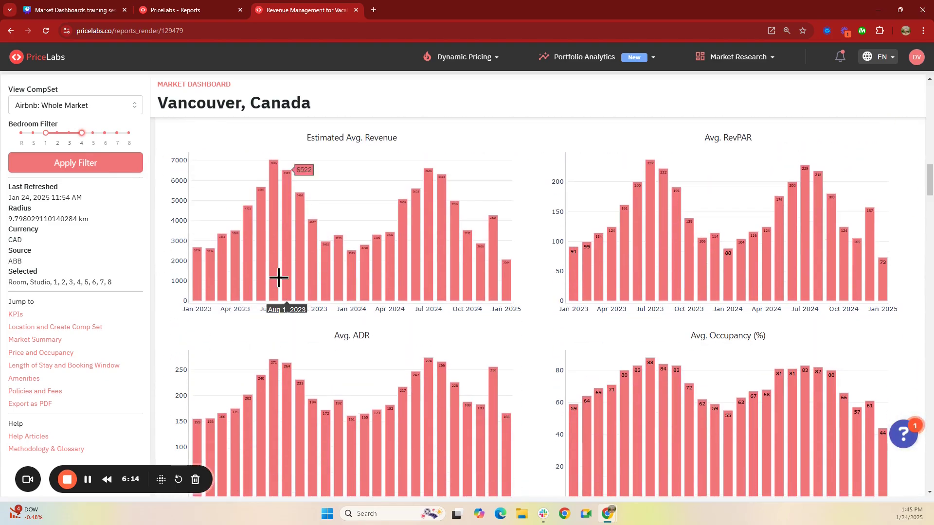
{"action": "left_click_drag", "start_coordinate": [930, 180], "coordinate": [930, 97]}
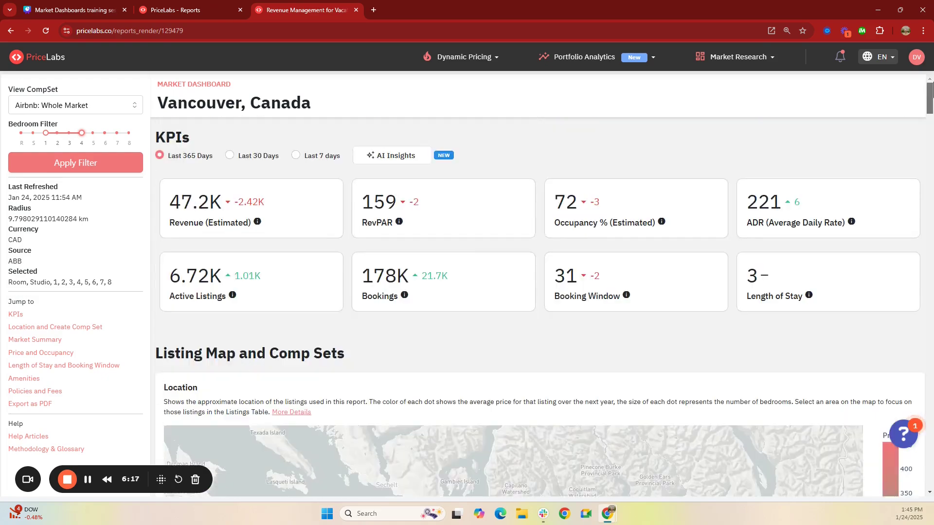
{"action": "left_click", "coordinate": [78, 166]}
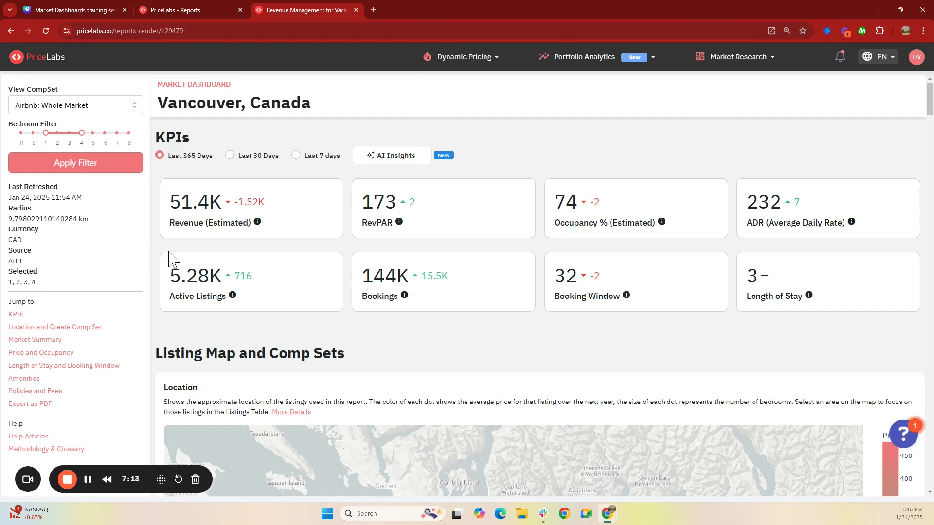
- Open the AI insights for the last 365 days, read the market insights on bookings, listings and seasons, and close them
{"action": "left_click", "coordinate": [388, 161]}
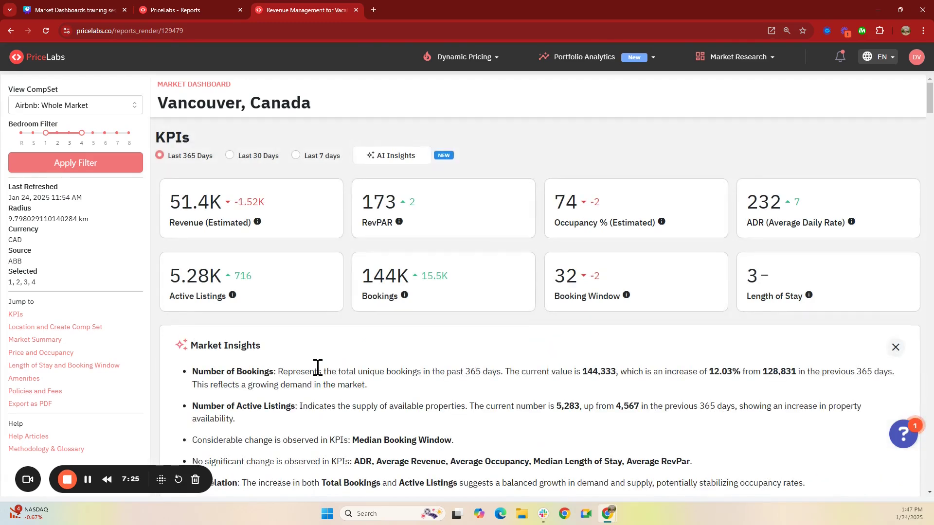
{"action": "scroll", "coordinate": [336, 382], "scroll_direction": "down", "scroll_amount": 1}
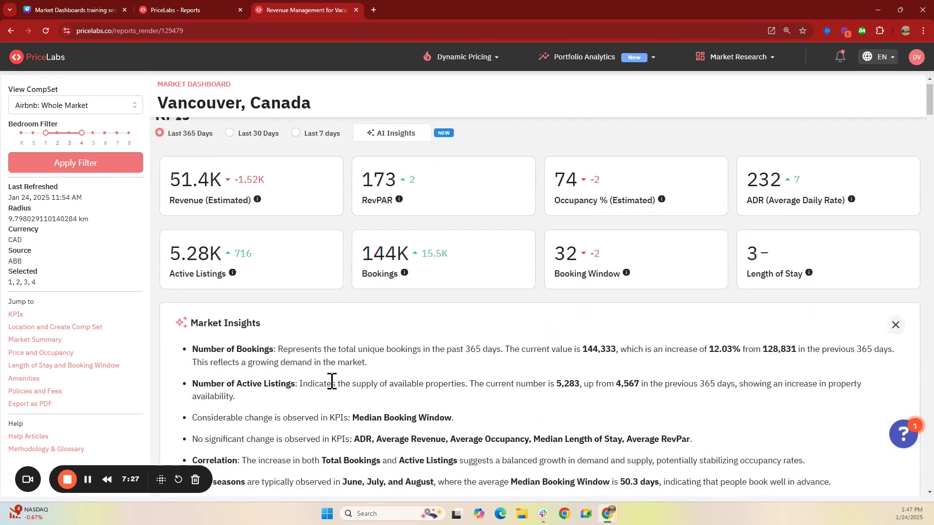
{"action": "scroll", "coordinate": [367, 378], "scroll_direction": "down", "scroll_amount": 1}
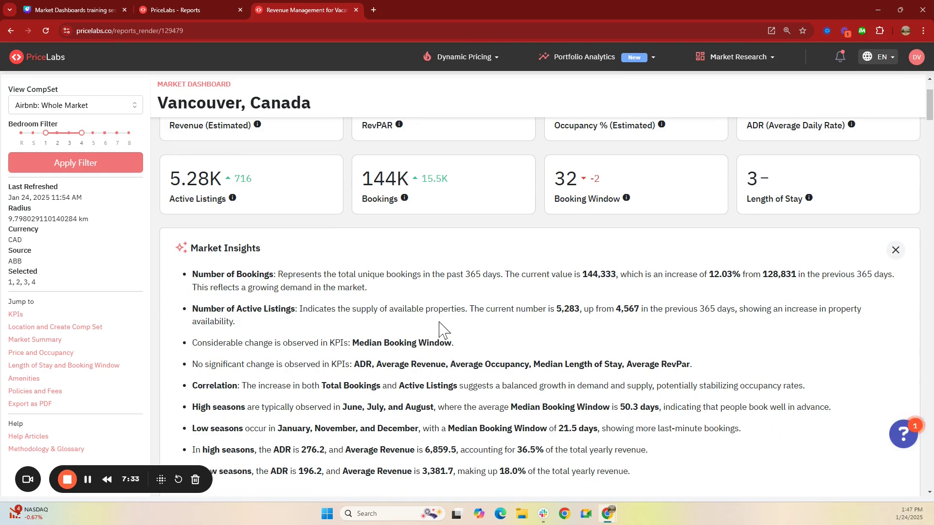
{"action": "scroll", "coordinate": [468, 304], "scroll_direction": "up", "scroll_amount": 2}
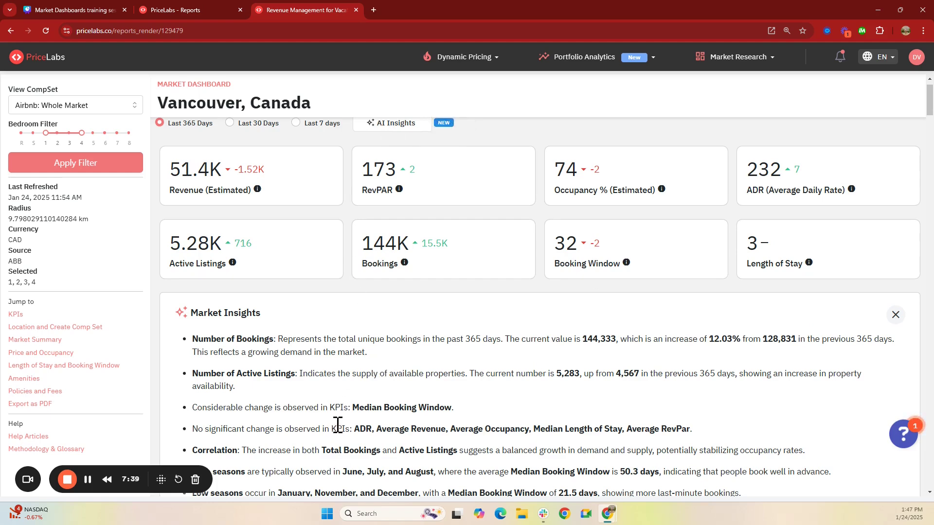
{"action": "scroll", "coordinate": [333, 412], "scroll_direction": "down", "scroll_amount": 1}
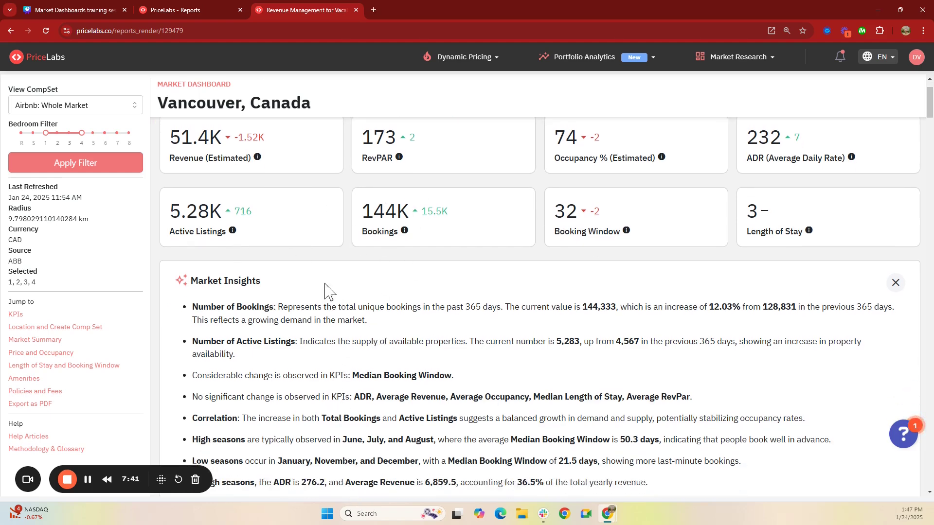
{"action": "scroll", "coordinate": [327, 292], "scroll_direction": "up", "scroll_amount": 2}
{"action": "left_click", "coordinate": [391, 161]}
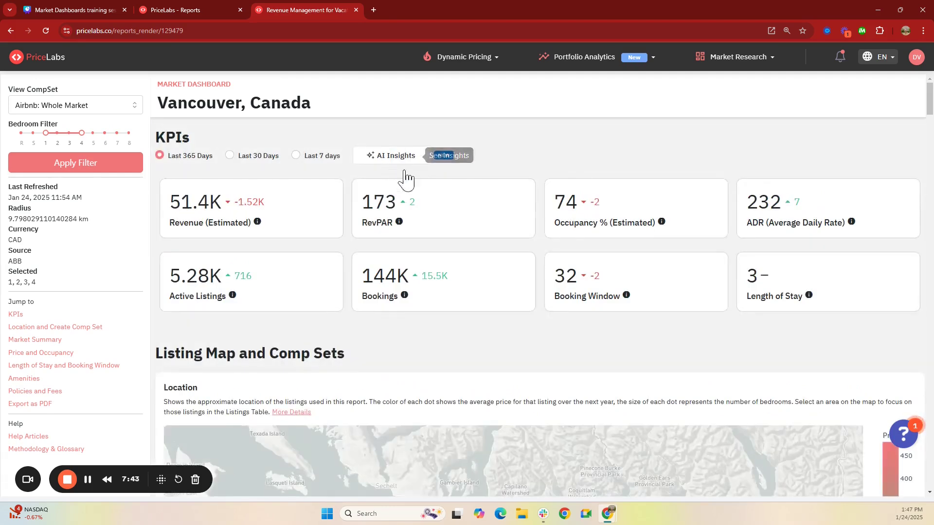
{"action": "scroll", "coordinate": [149, 304], "scroll_direction": "down", "scroll_amount": 1}
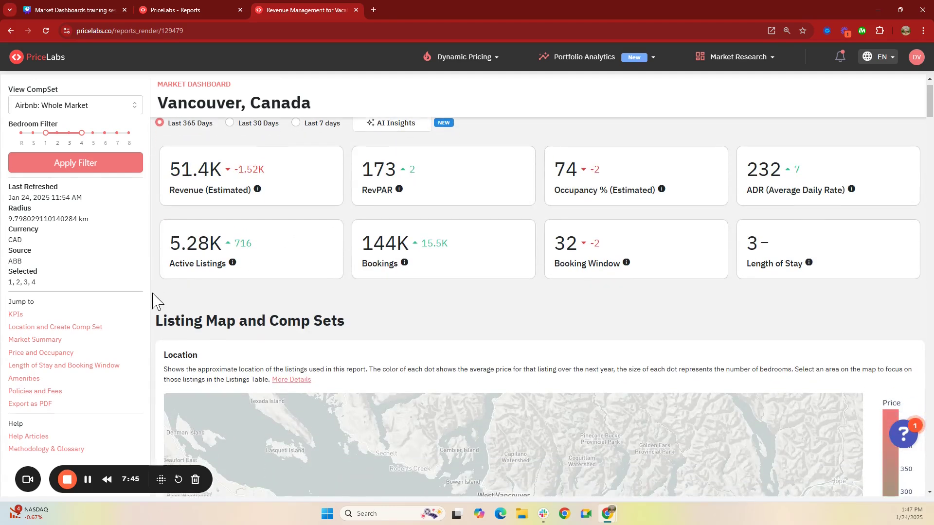
{"action": "scroll", "coordinate": [150, 302], "scroll_direction": "up", "scroll_amount": 1}
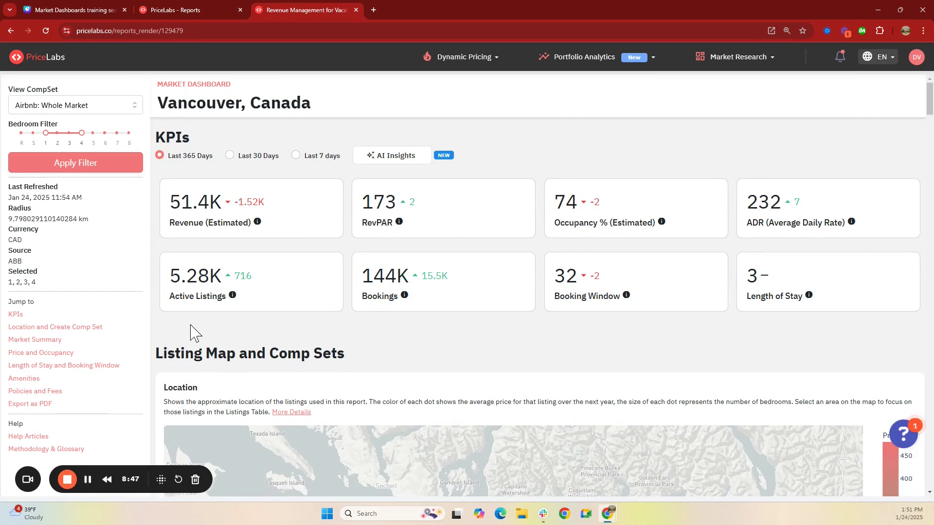
- Examine the Vancouver listing map at neighbourhood level and inspect individual listings' bedrooms, average price, occupancy and revenue
{"action": "scroll", "coordinate": [160, 324], "scroll_direction": "down", "scroll_amount": 5}
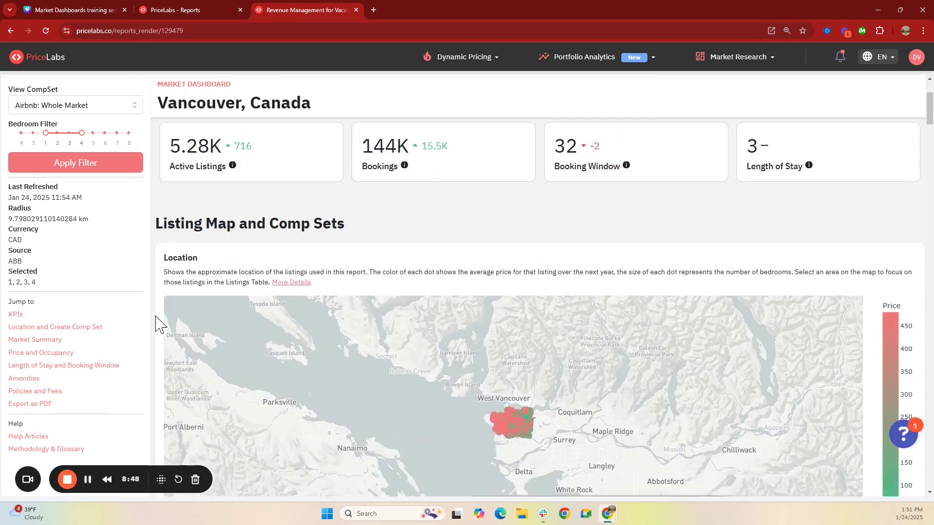
{"action": "scroll", "coordinate": [158, 324], "scroll_direction": "down", "scroll_amount": 1}
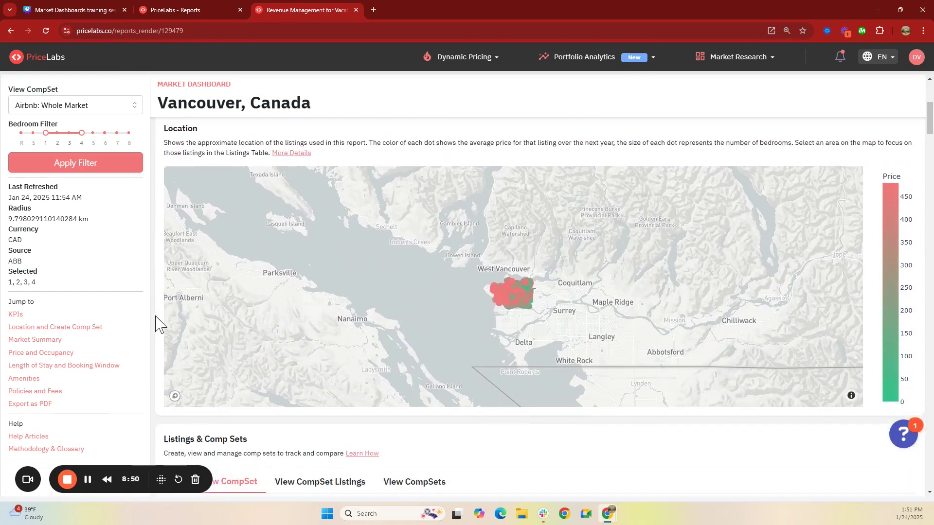
{"action": "mouse_move", "coordinate": [532, 309]}
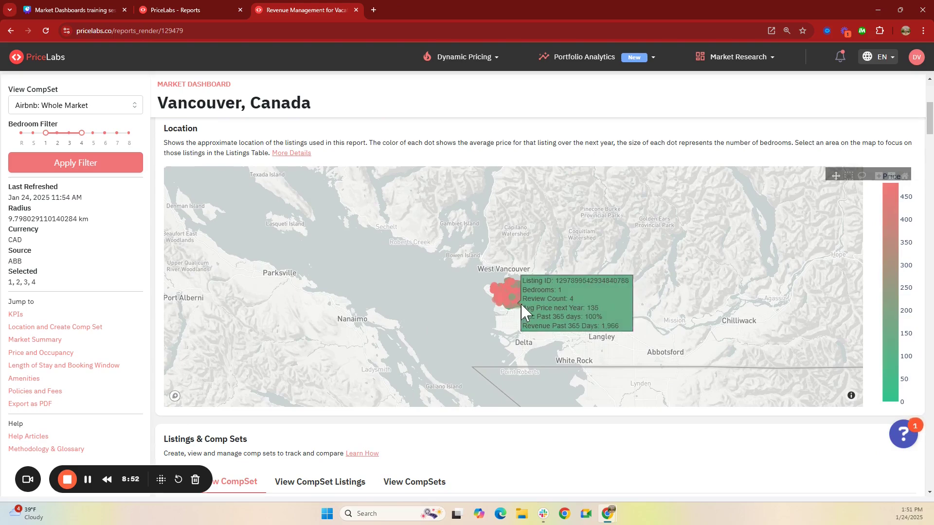
{"action": "scroll", "coordinate": [521, 311], "scroll_direction": "up", "scroll_amount": 3}
{"action": "scroll", "coordinate": [523, 309], "scroll_direction": "up", "scroll_amount": 3}
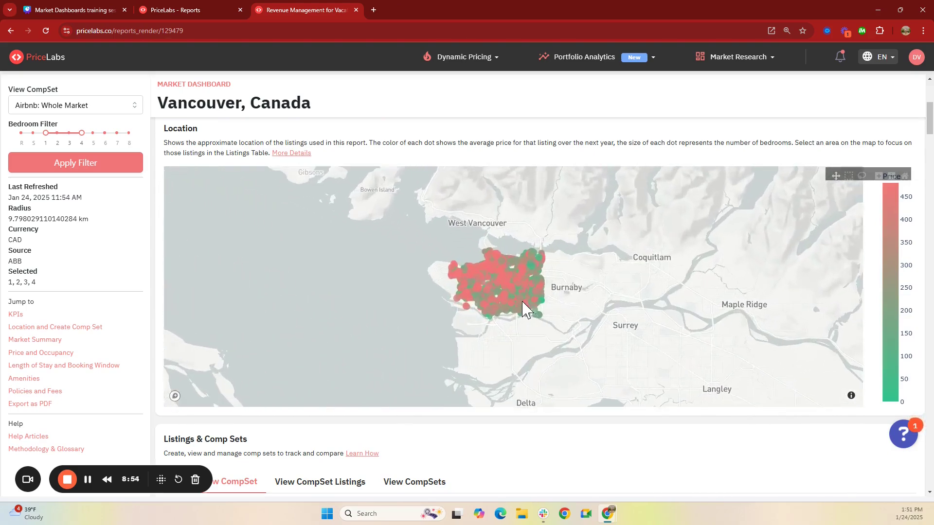
{"action": "scroll", "coordinate": [523, 309], "scroll_direction": "up", "scroll_amount": 5}
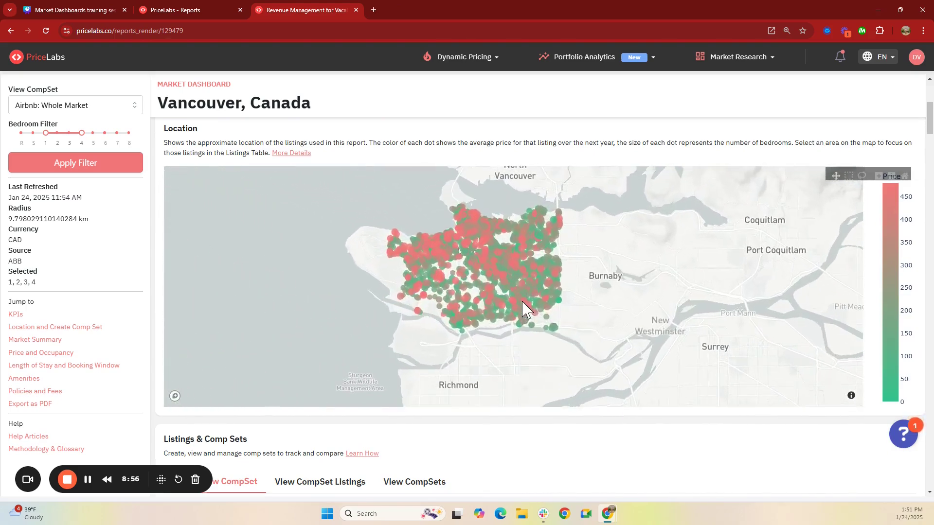
{"action": "scroll", "coordinate": [512, 307], "scroll_direction": "up", "scroll_amount": 2}
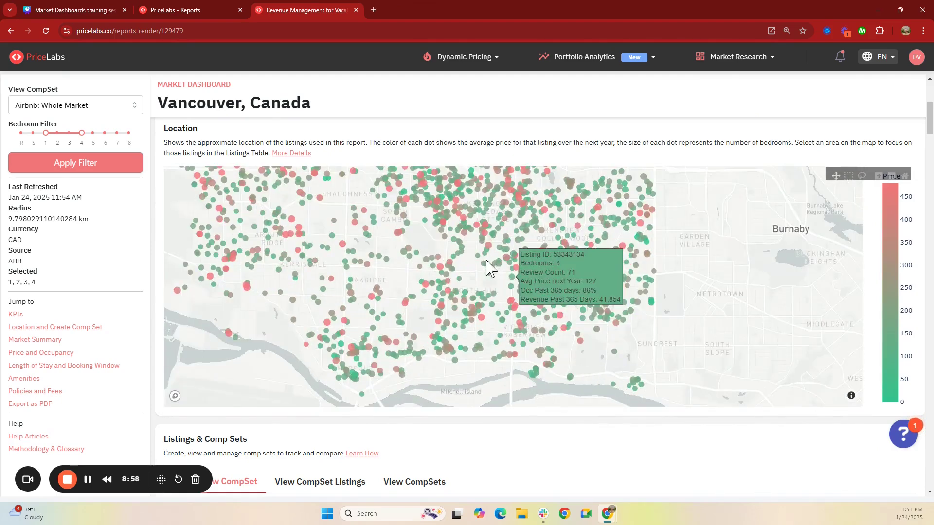
{"action": "mouse_move", "coordinate": [388, 270]}
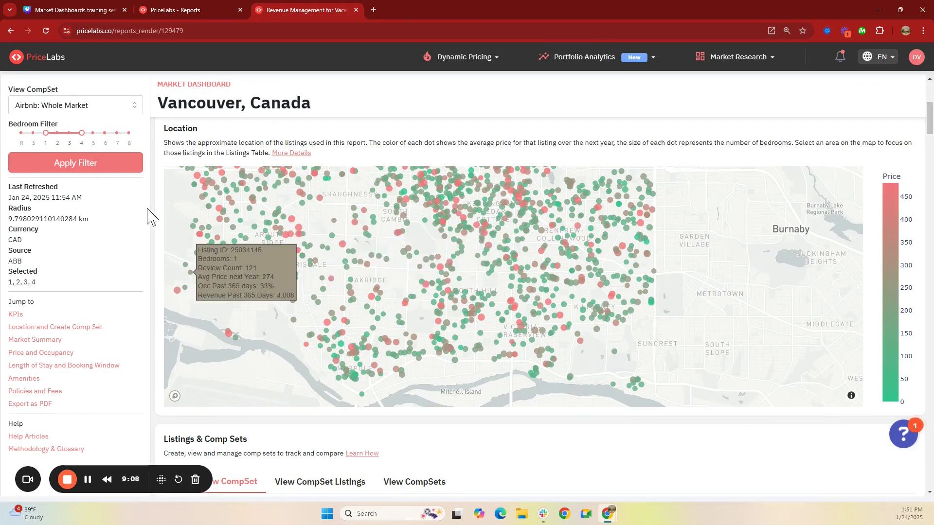
{"action": "mouse_move", "coordinate": [252, 281]}
{"action": "scroll", "coordinate": [252, 279], "scroll_direction": "down", "scroll_amount": 5}
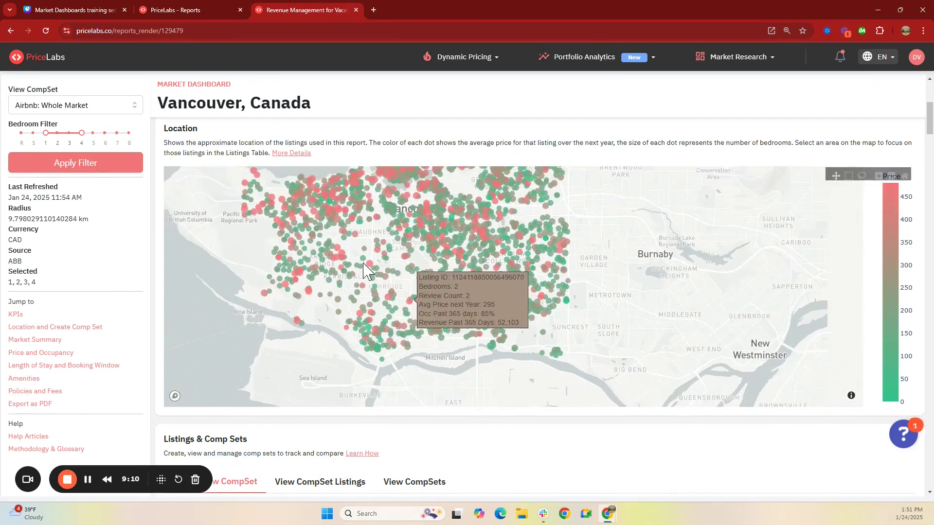
- Widen the bedroom filter to span Room through 8 bedrooms and apply it to the Vancouver dashboard
{"action": "left_click_drag", "start_coordinate": [45, 132], "coordinate": [22, 132]}
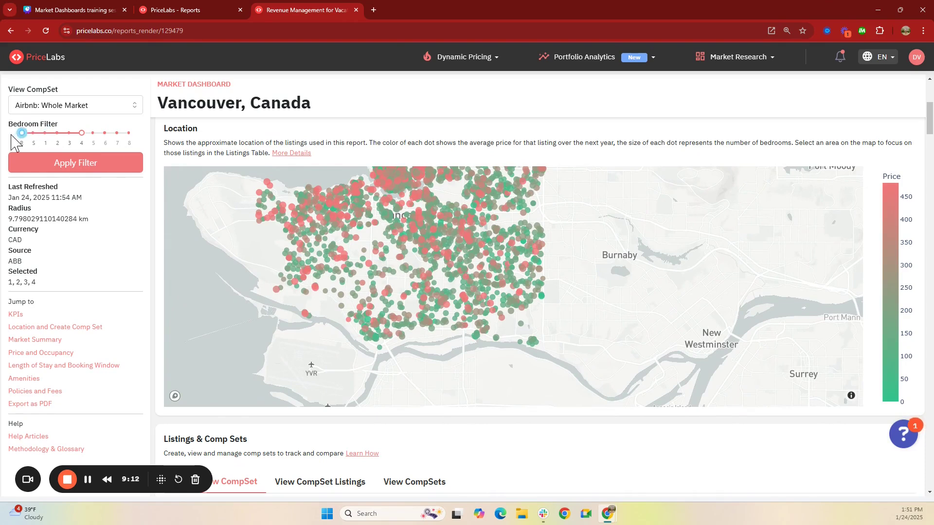
{"action": "left_click_drag", "start_coordinate": [81, 132], "coordinate": [129, 132]}
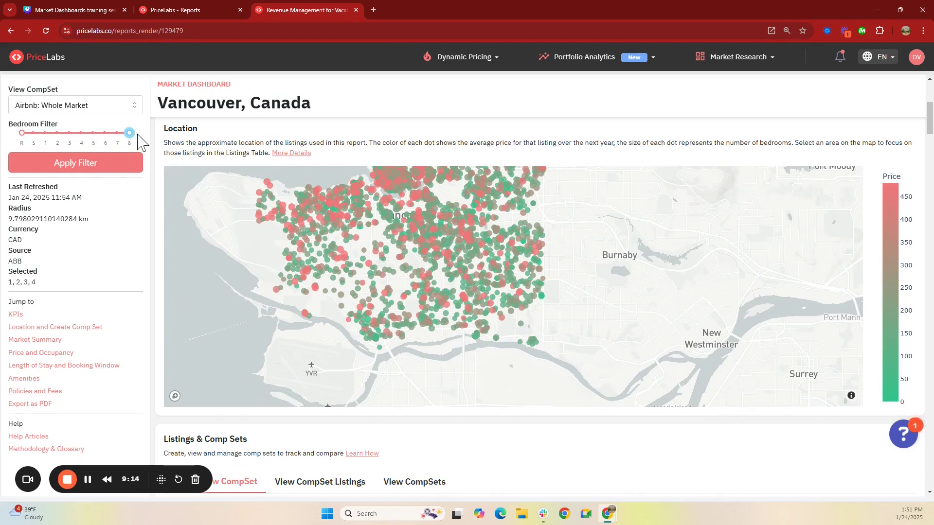
{"action": "left_click", "coordinate": [90, 167]}
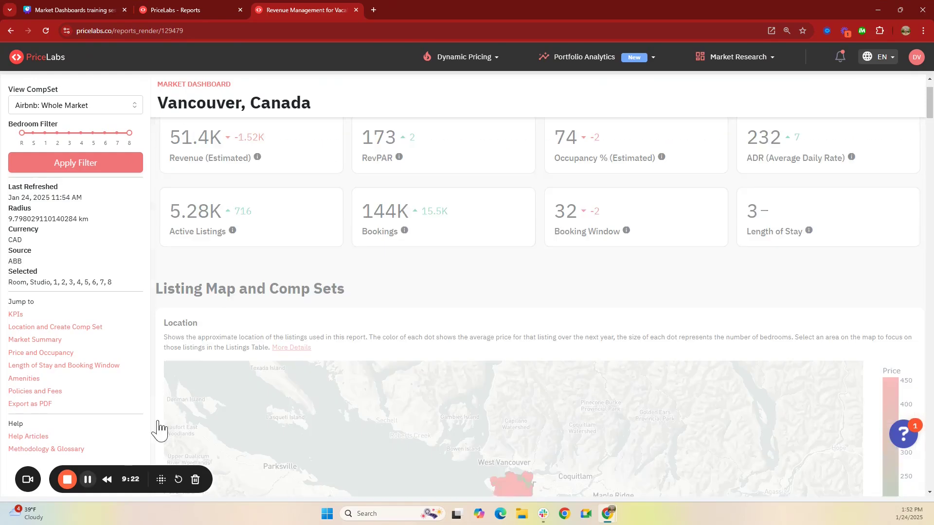
- Open a two-bedroom listing near Cambie Village from the map on Airbnb, view its page, and return to the Vancouver dashboard
{"action": "scroll", "coordinate": [506, 224], "scroll_direction": "down", "scroll_amount": 1}
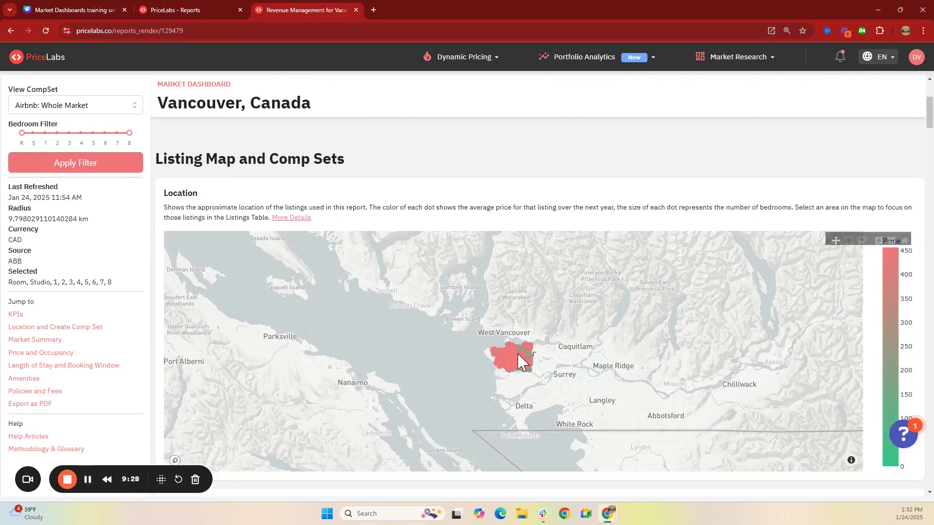
{"action": "scroll", "coordinate": [518, 352], "scroll_direction": "up", "scroll_amount": 2}
{"action": "scroll", "coordinate": [517, 353], "scroll_direction": "up", "scroll_amount": 3}
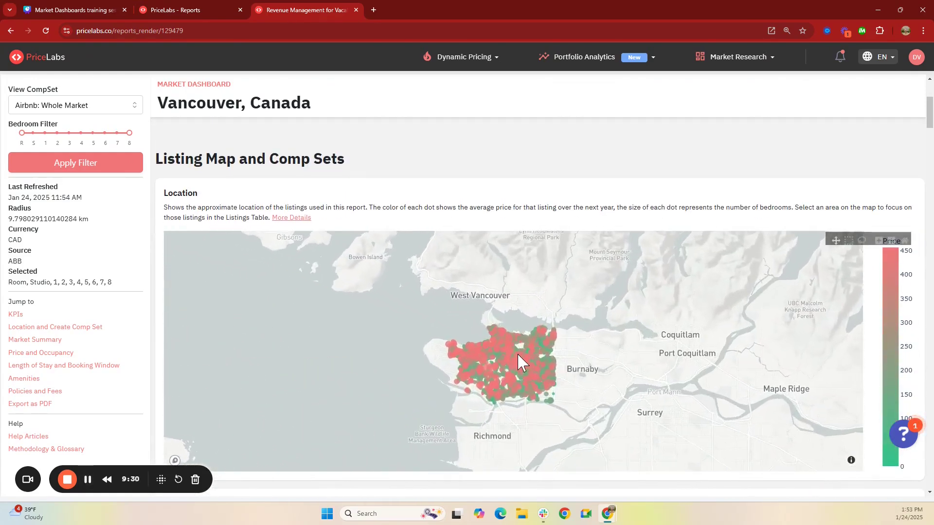
{"action": "scroll", "coordinate": [515, 354], "scroll_direction": "up", "scroll_amount": 2}
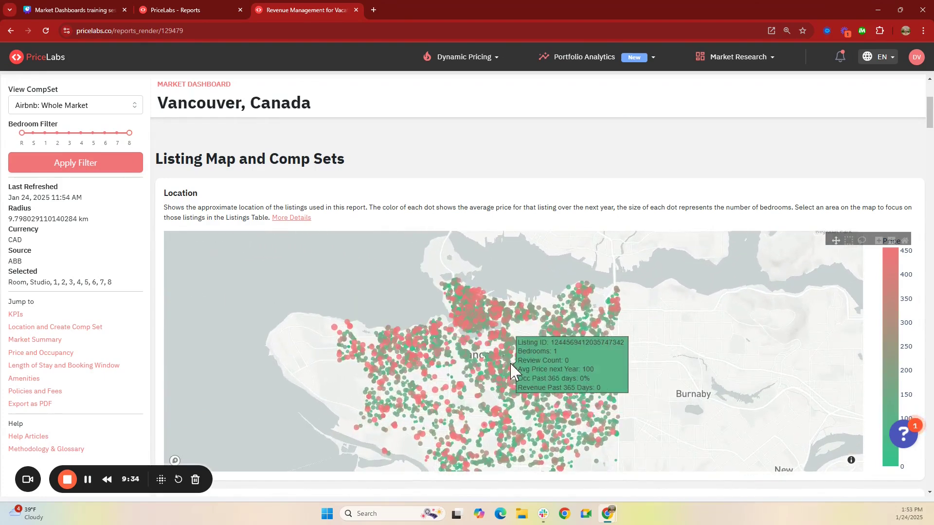
{"action": "scroll", "coordinate": [513, 374], "scroll_direction": "up", "scroll_amount": 3}
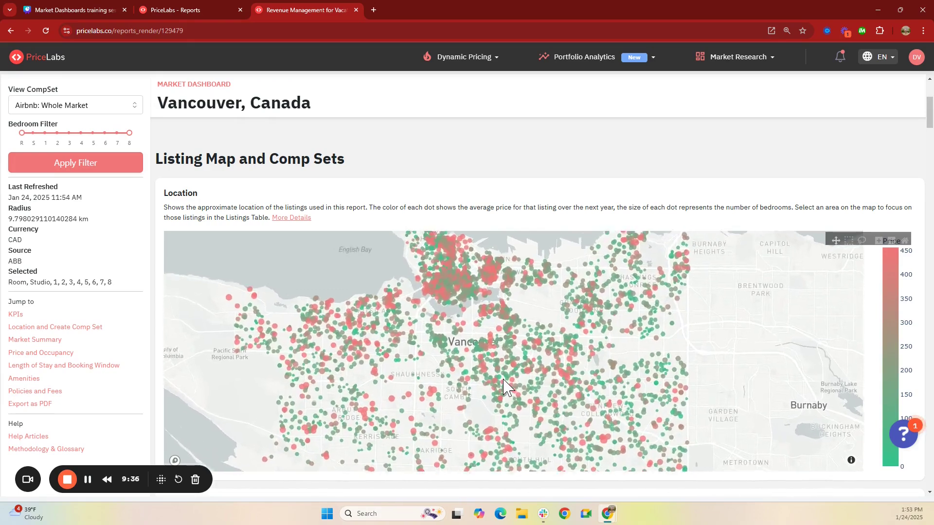
{"action": "scroll", "coordinate": [497, 373], "scroll_direction": "up", "scroll_amount": 2}
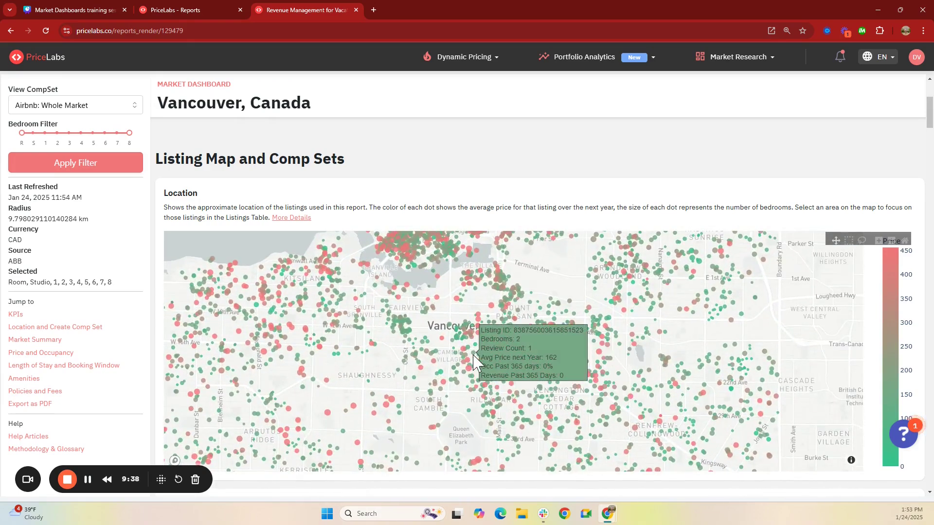
{"action": "left_click", "coordinate": [474, 352]}
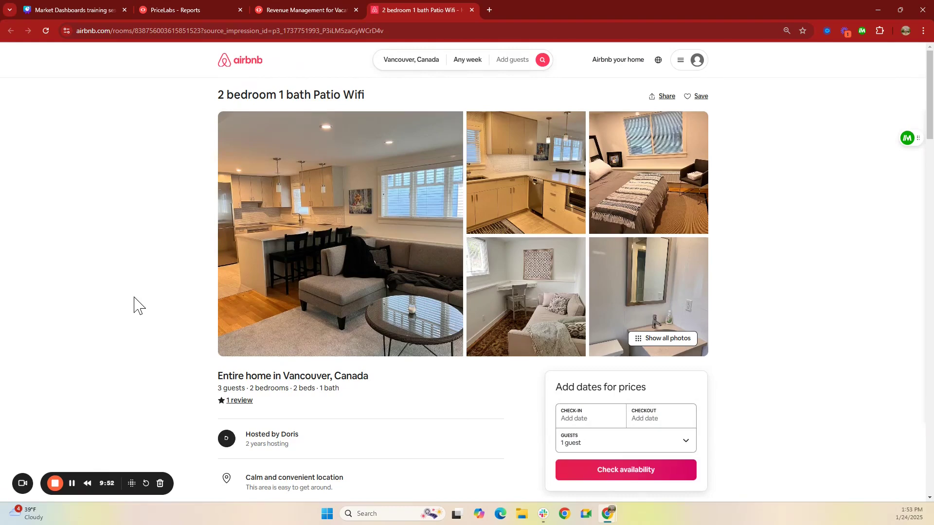
{"action": "left_click", "coordinate": [304, 10]}
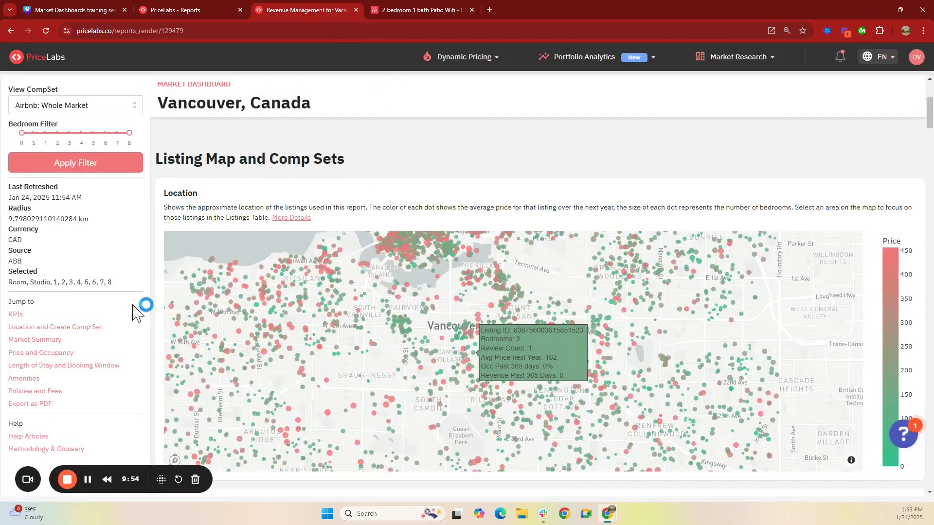
- Show the wider Vancouver area on the map and review the comp set creation options and listings table below it
{"action": "scroll", "coordinate": [160, 316], "scroll_direction": "down", "scroll_amount": 3}
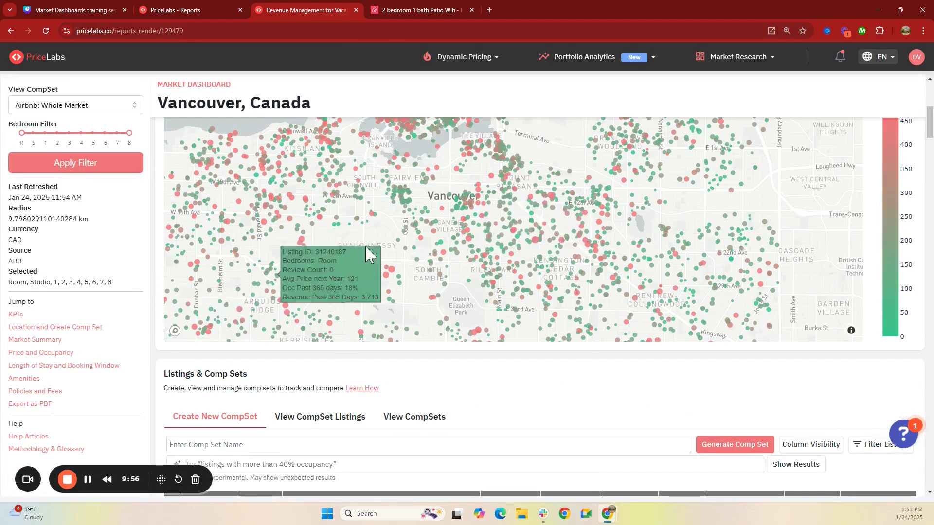
{"action": "scroll", "coordinate": [365, 253], "scroll_direction": "down", "scroll_amount": 5}
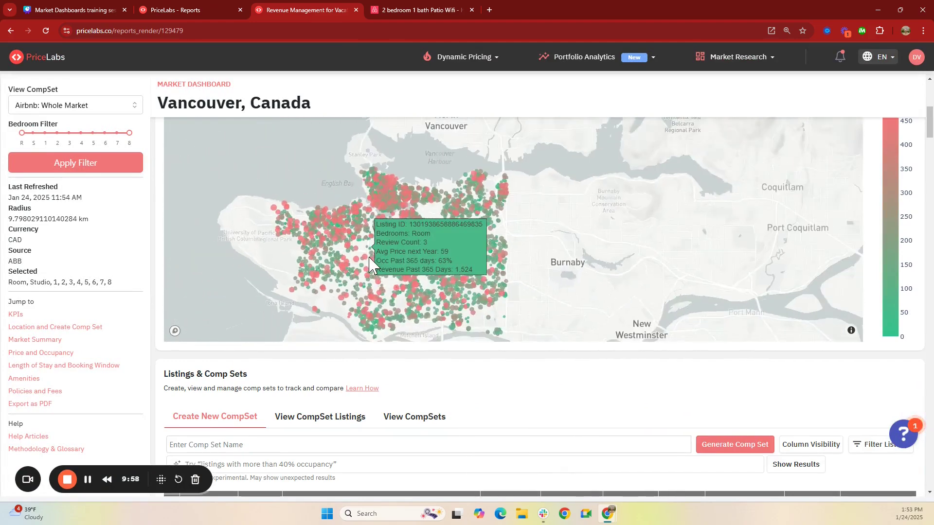
{"action": "scroll", "coordinate": [370, 265], "scroll_direction": "down", "scroll_amount": 2}
{"action": "scroll", "coordinate": [160, 364], "scroll_direction": "down", "scroll_amount": 3}
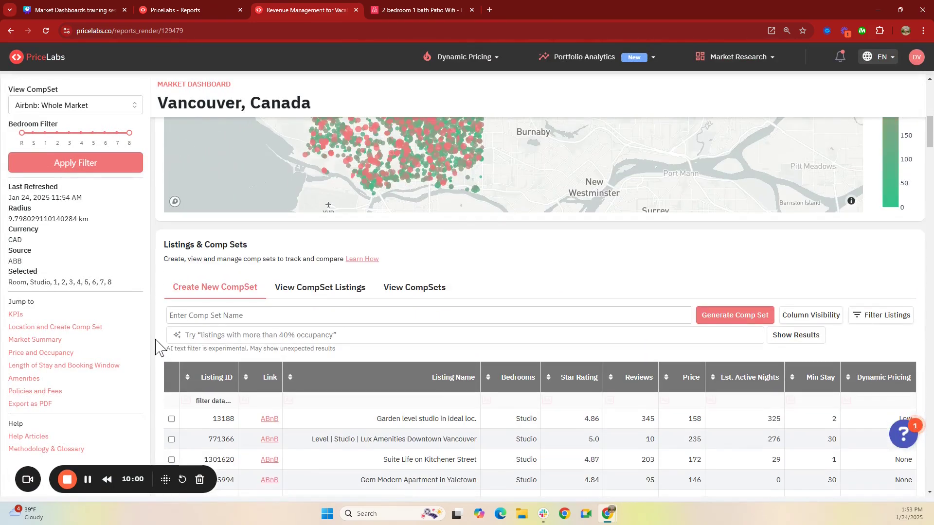
{"action": "scroll", "coordinate": [161, 348], "scroll_direction": "down", "scroll_amount": 1}
{"action": "scroll", "coordinate": [160, 340], "scroll_direction": "down", "scroll_amount": 1}
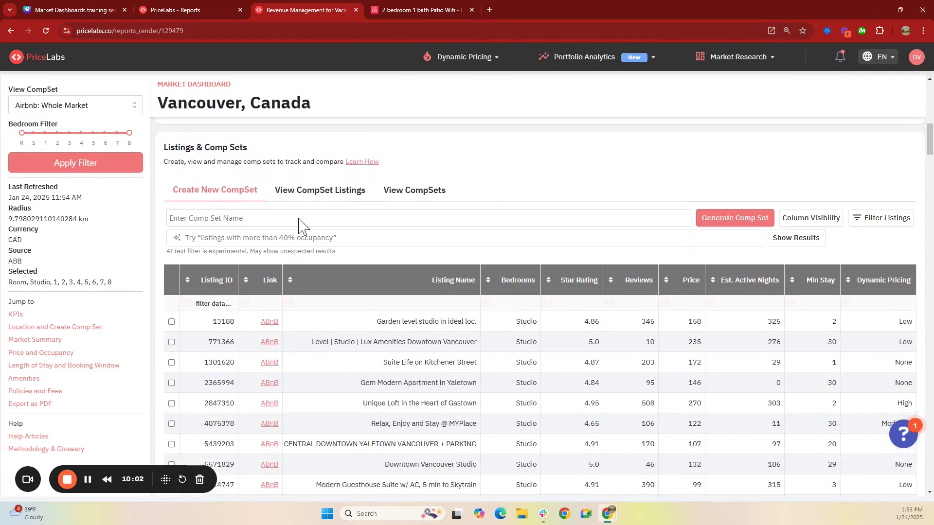
- Review the Market History charts for revenue, RevPAR, ADR, occupancy, booking window and length of stay
{"action": "scroll", "coordinate": [158, 374], "scroll_direction": "down", "scroll_amount": 6}
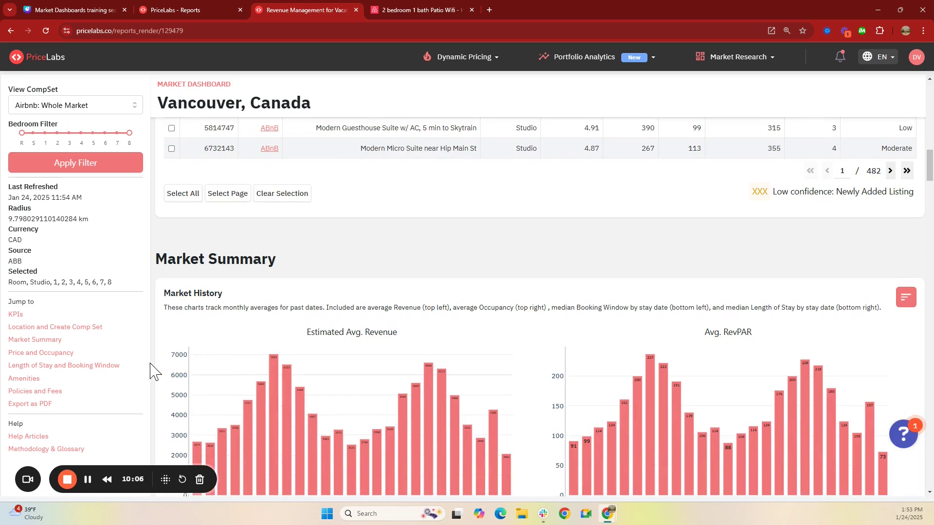
{"action": "scroll", "coordinate": [152, 373], "scroll_direction": "down", "scroll_amount": 2}
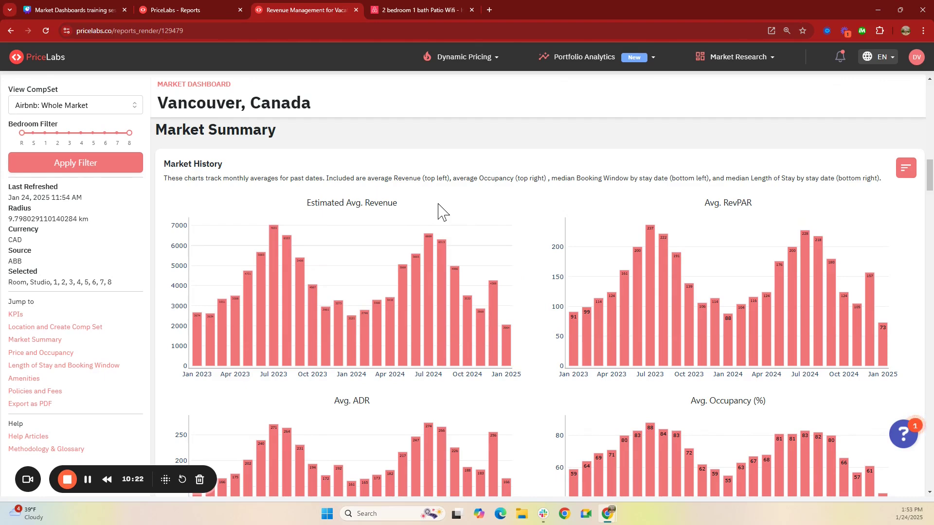
{"action": "scroll", "coordinate": [531, 233], "scroll_direction": "down", "scroll_amount": 3}
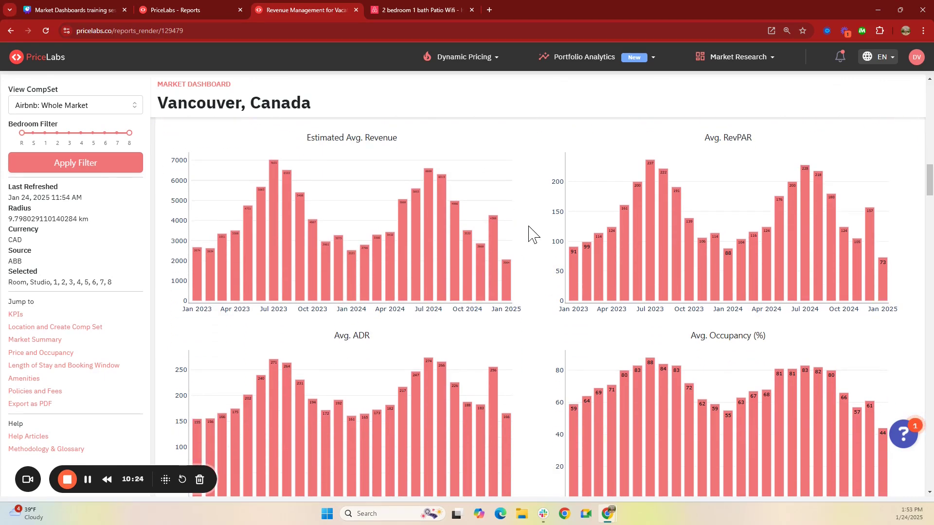
{"action": "scroll", "coordinate": [533, 242], "scroll_direction": "down", "scroll_amount": 3}
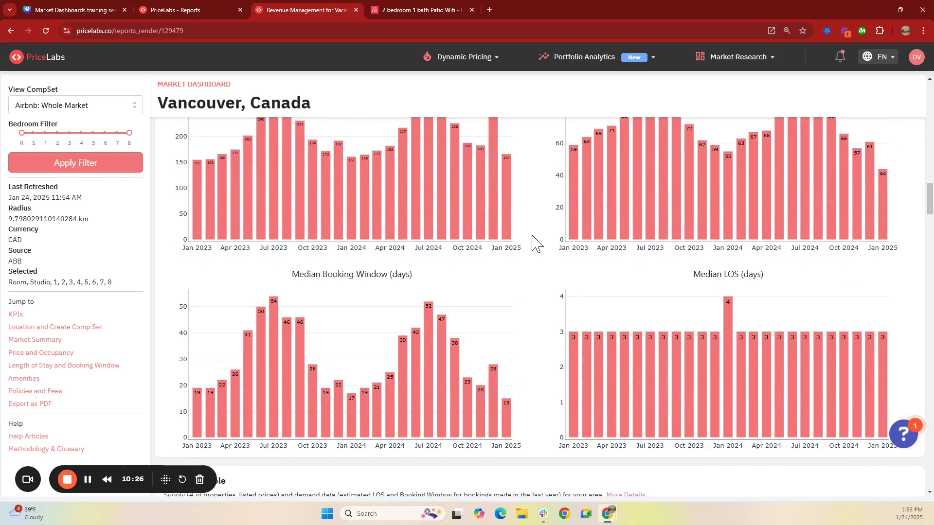
{"action": "scroll", "coordinate": [533, 243], "scroll_direction": "down", "scroll_amount": 1}
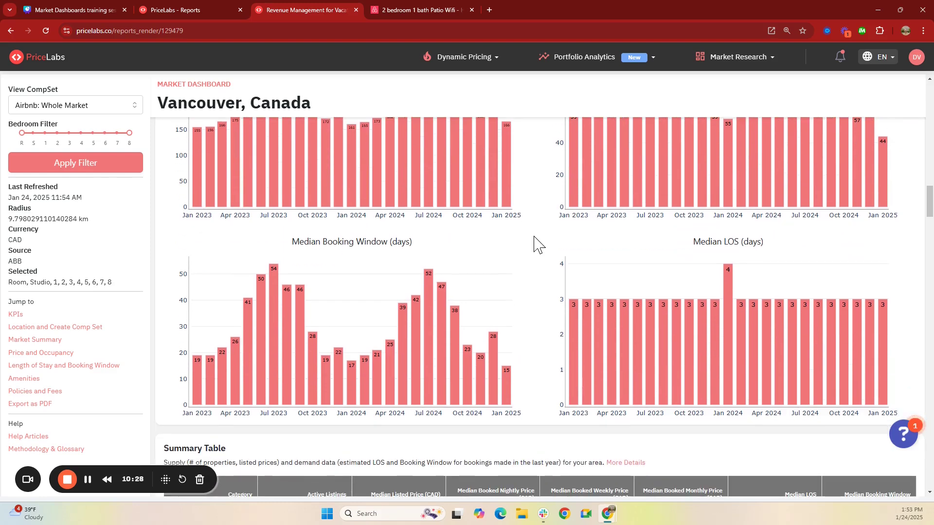
{"action": "scroll", "coordinate": [534, 242], "scroll_direction": "up", "scroll_amount": 5}
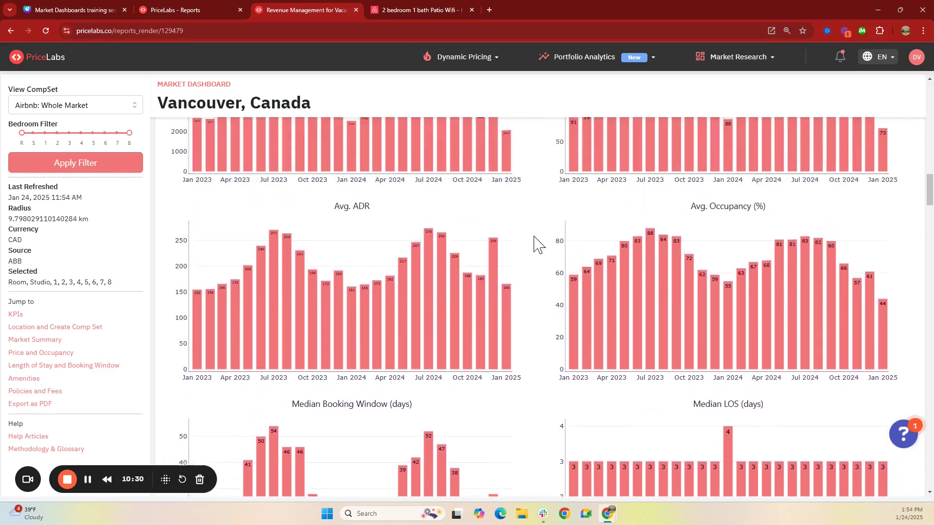
{"action": "scroll", "coordinate": [533, 242], "scroll_direction": "up", "scroll_amount": 1}
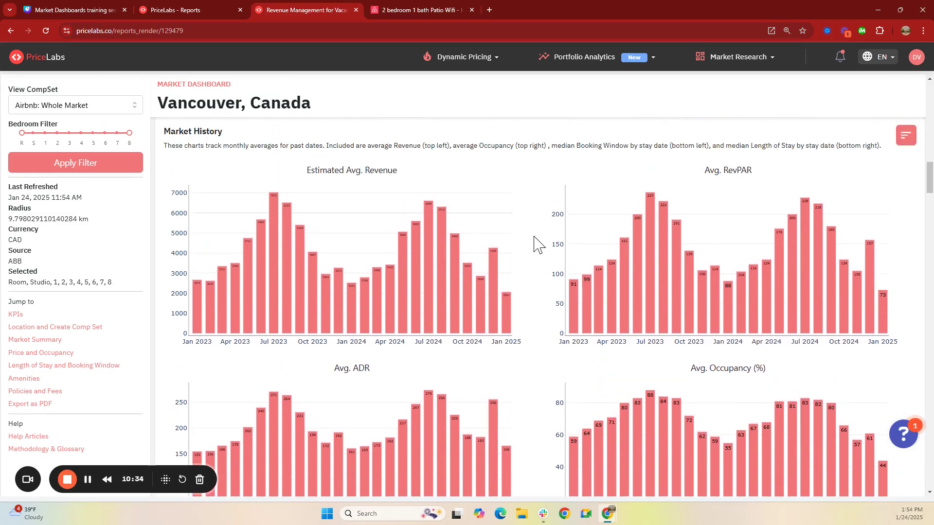
- View the Market History charts by bedroom category and narrow the Estimated Avg. Revenue chart to April 2024 through January 2025
{"action": "left_click", "coordinate": [907, 139]}
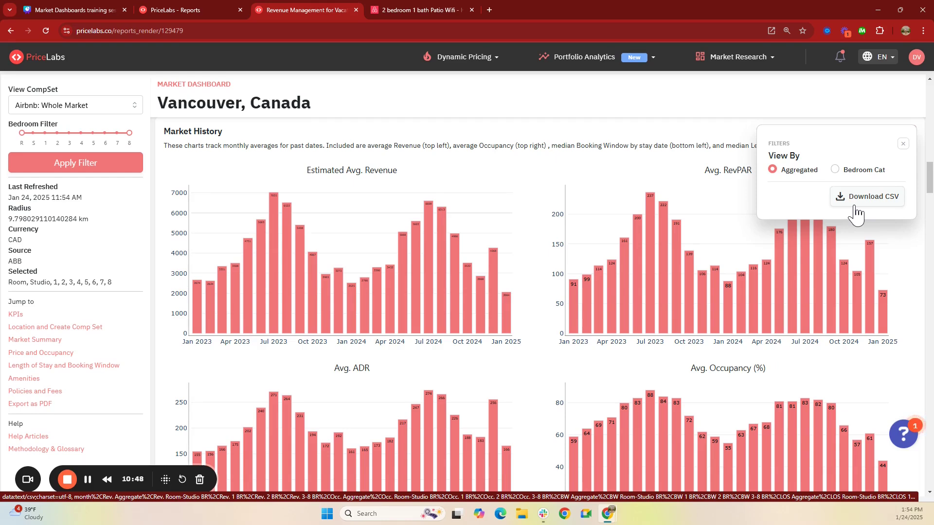
{"action": "left_click", "coordinate": [835, 169]}
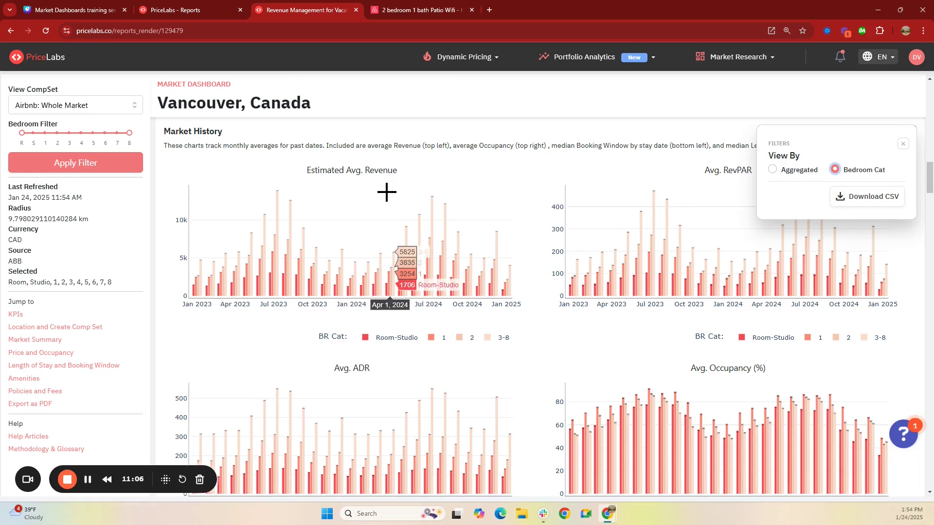
{"action": "left_click_drag", "start_coordinate": [385, 189], "coordinate": [519, 319]}
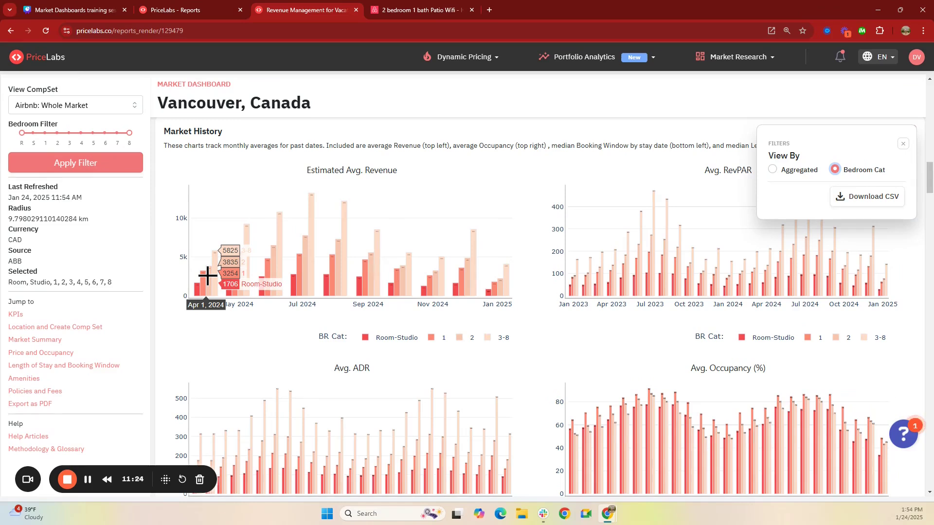
- Restore the revenue chart's full date range and return the Market History charts to the aggregated view, closing the filters
{"action": "double_click", "coordinate": [368, 226]}
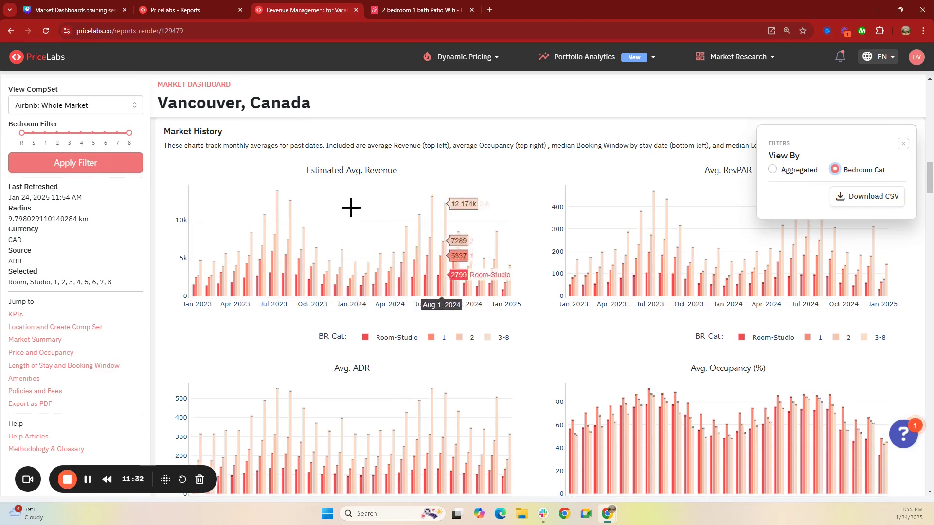
{"action": "left_click", "coordinate": [772, 170]}
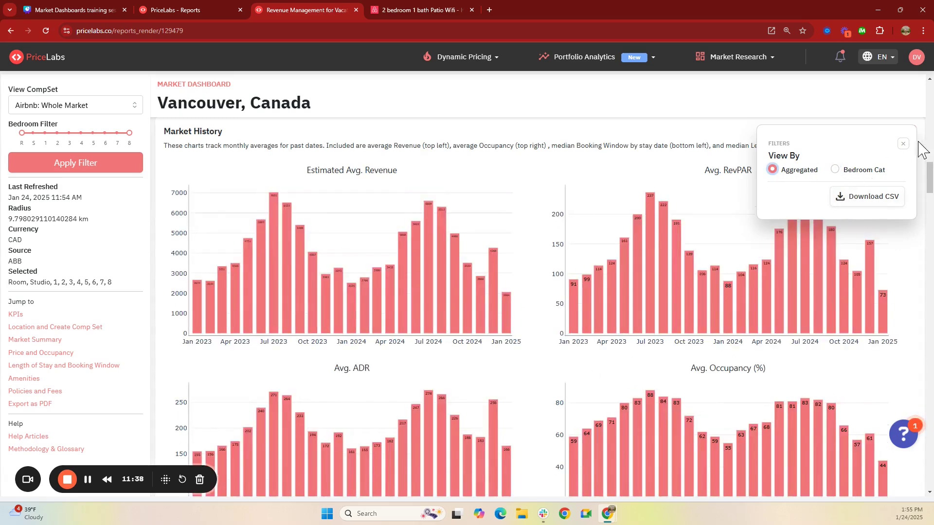
{"action": "left_click", "coordinate": [903, 144]}
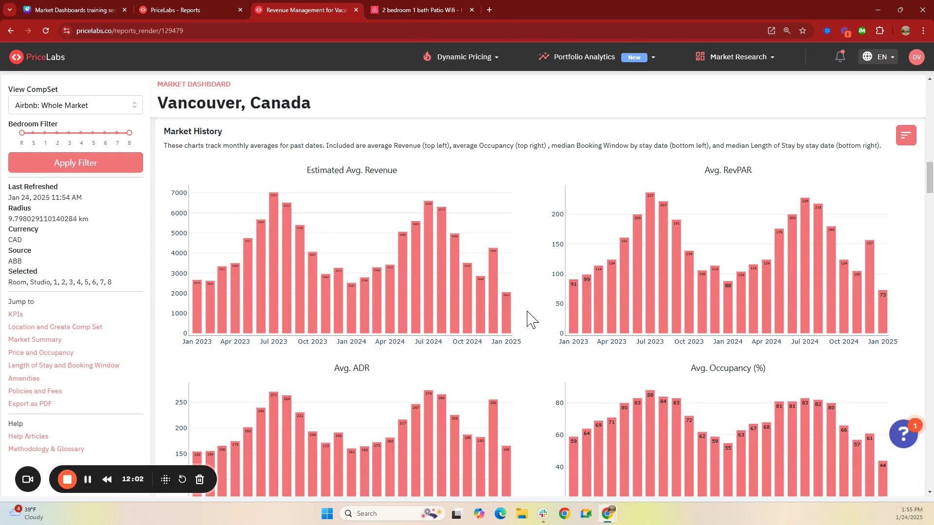
- Compare the aggregated monthly trends across the Market History charts, from revenue, RevPAR, ADR and occupancy to median booking window and LOS
{"action": "scroll", "coordinate": [528, 307], "scroll_direction": "down", "scroll_amount": 1}
{"action": "scroll", "coordinate": [540, 306], "scroll_direction": "down", "scroll_amount": 1}
{"action": "scroll", "coordinate": [543, 306], "scroll_direction": "up", "scroll_amount": 1}
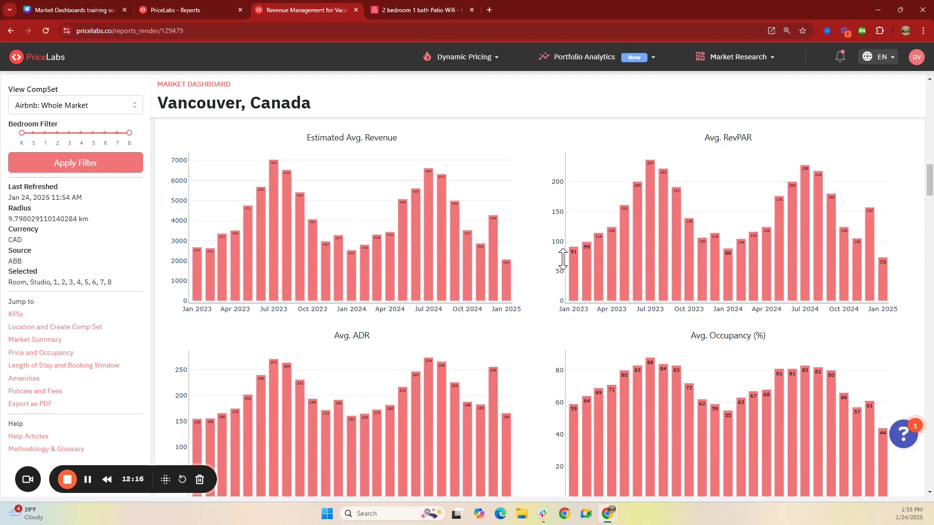
{"action": "scroll", "coordinate": [536, 267], "scroll_direction": "down", "scroll_amount": 1}
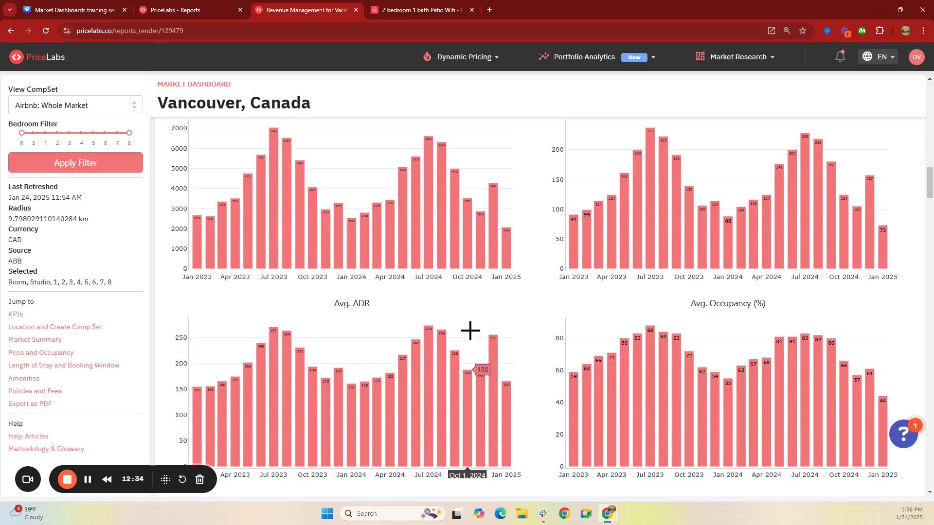
{"action": "scroll", "coordinate": [535, 331], "scroll_direction": "up", "scroll_amount": 1}
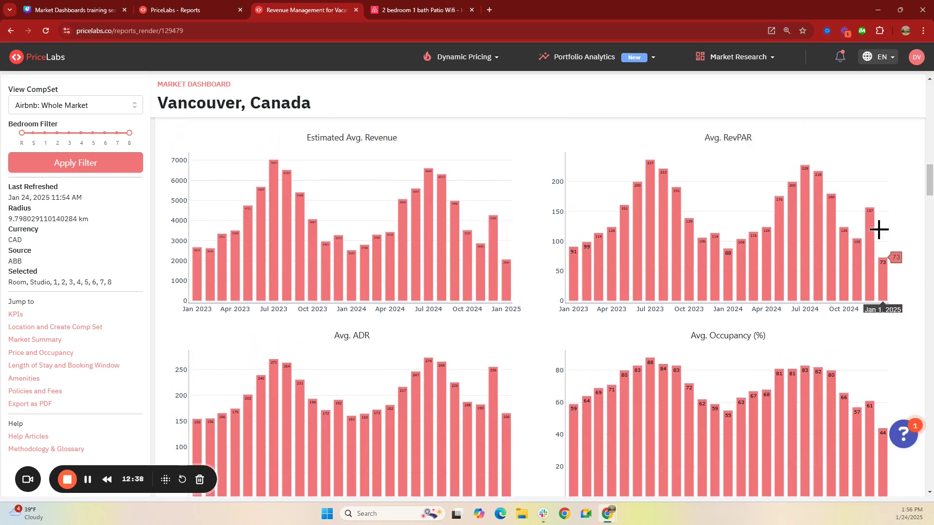
{"action": "scroll", "coordinate": [523, 280], "scroll_direction": "down", "scroll_amount": 1}
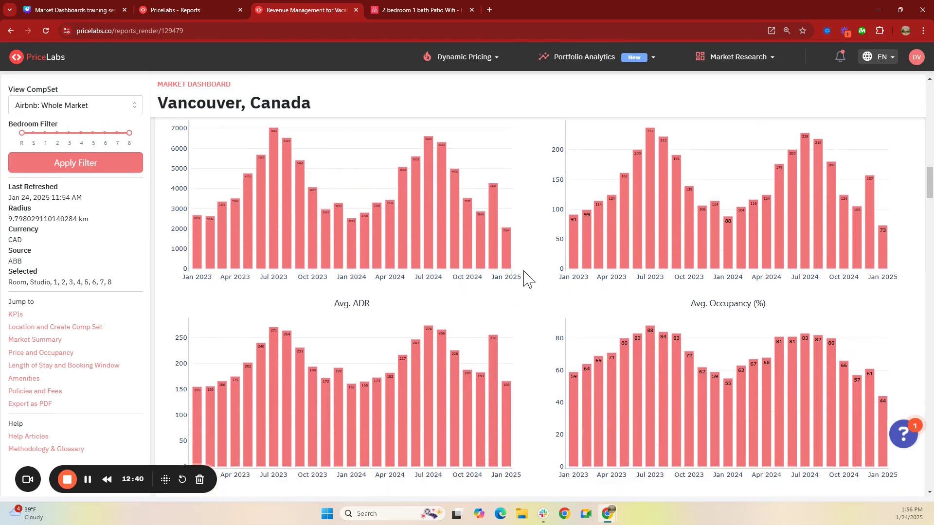
{"action": "scroll", "coordinate": [534, 287], "scroll_direction": "down", "scroll_amount": 10}
{"action": "scroll", "coordinate": [533, 291], "scroll_direction": "up", "scroll_amount": 2}
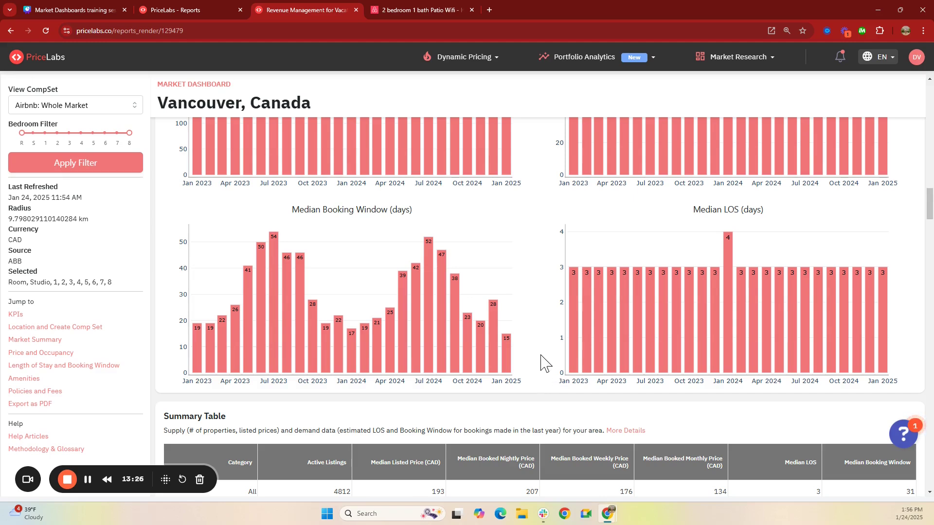
- Examine the Summary Table by bedroom category and the Supply and Demand charts for total booked nights and active listings
{"action": "scroll", "coordinate": [525, 343], "scroll_direction": "down", "scroll_amount": 3}
{"action": "scroll", "coordinate": [523, 297], "scroll_direction": "down", "scroll_amount": 3}
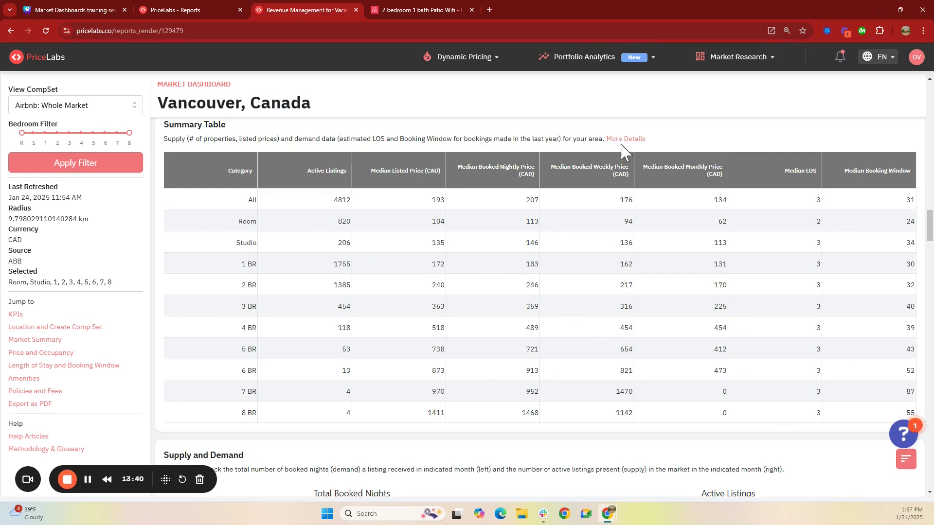
{"action": "scroll", "coordinate": [559, 190], "scroll_direction": "up", "scroll_amount": 1}
{"action": "scroll", "coordinate": [558, 190], "scroll_direction": "up", "scroll_amount": 1}
{"action": "scroll", "coordinate": [302, 199], "scroll_direction": "down", "scroll_amount": 3}
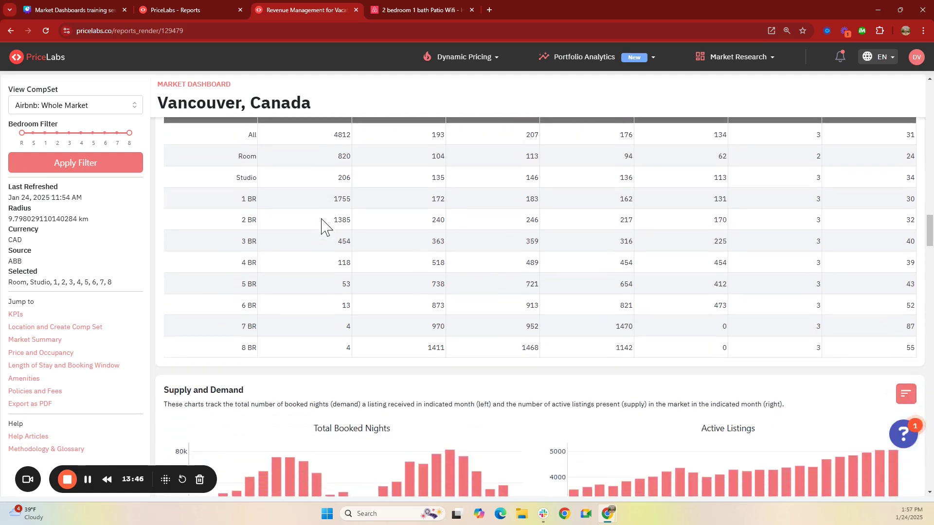
{"action": "scroll", "coordinate": [325, 227], "scroll_direction": "down", "scroll_amount": 3}
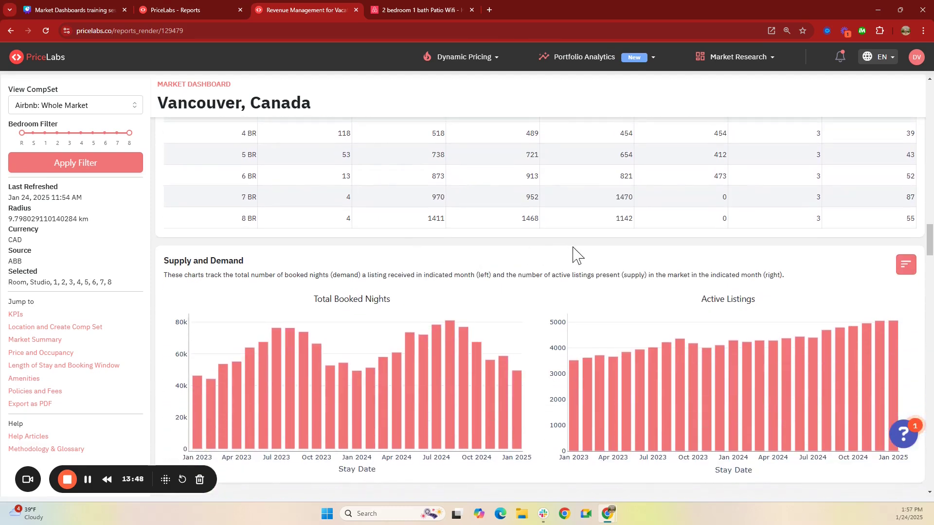
{"action": "scroll", "coordinate": [551, 265], "scroll_direction": "down", "scroll_amount": 2}
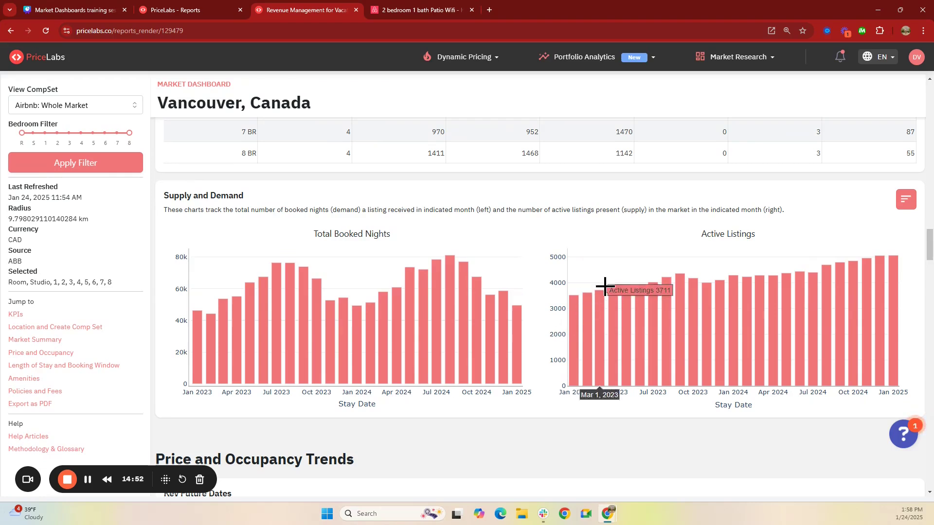
- Show demand in the Supply and Demand charts as average bookings per listing, first monthly and then weekly
{"action": "left_click", "coordinate": [906, 200]}
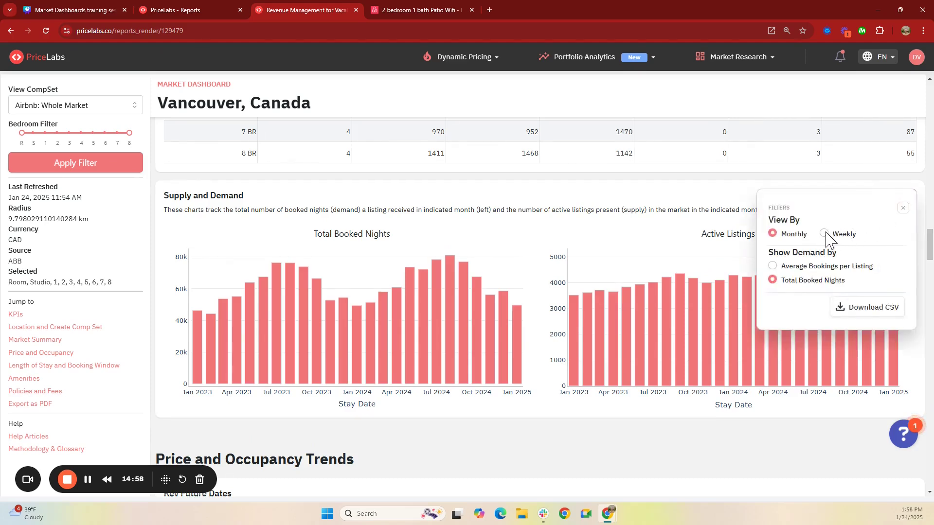
{"action": "left_click", "coordinate": [773, 266]}
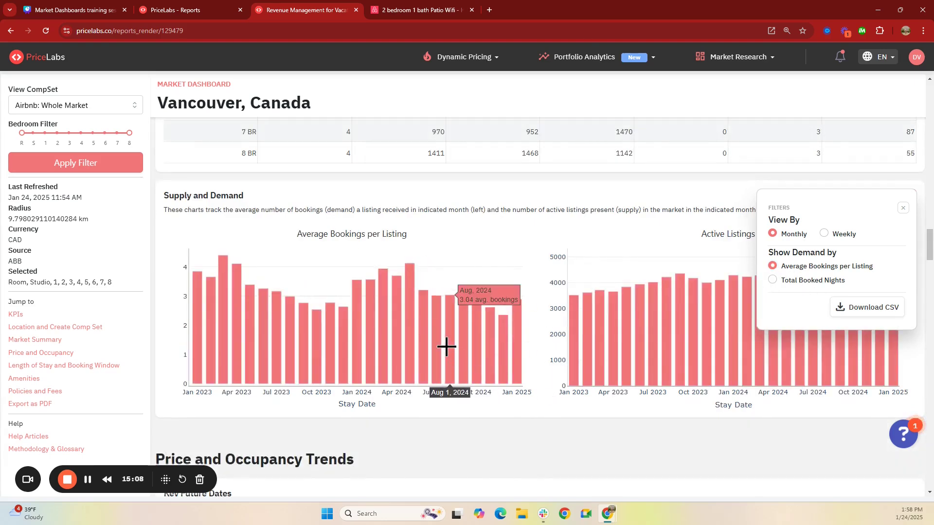
{"action": "left_click", "coordinate": [824, 234]}
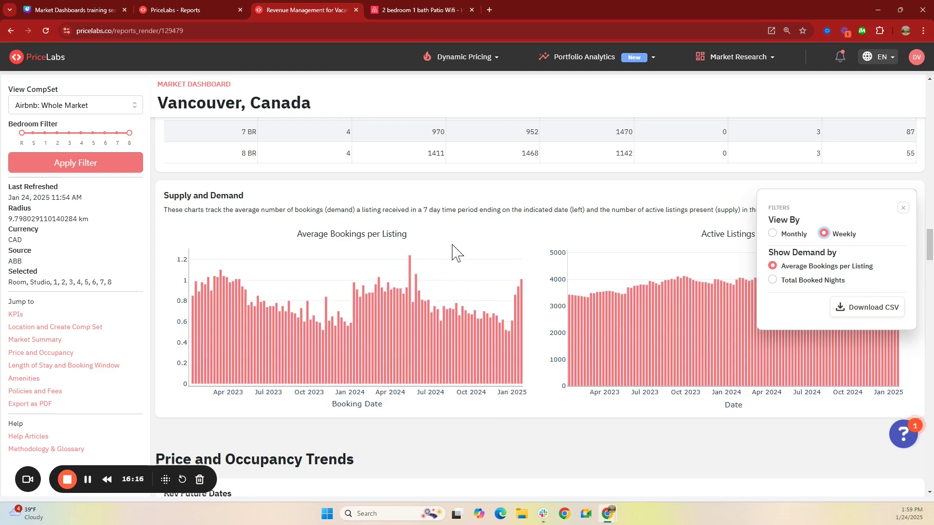
- Return the Supply and Demand charts to total booked nights, compare weekly with monthly, and close the filters on the monthly view
{"action": "left_click", "coordinate": [773, 281]}
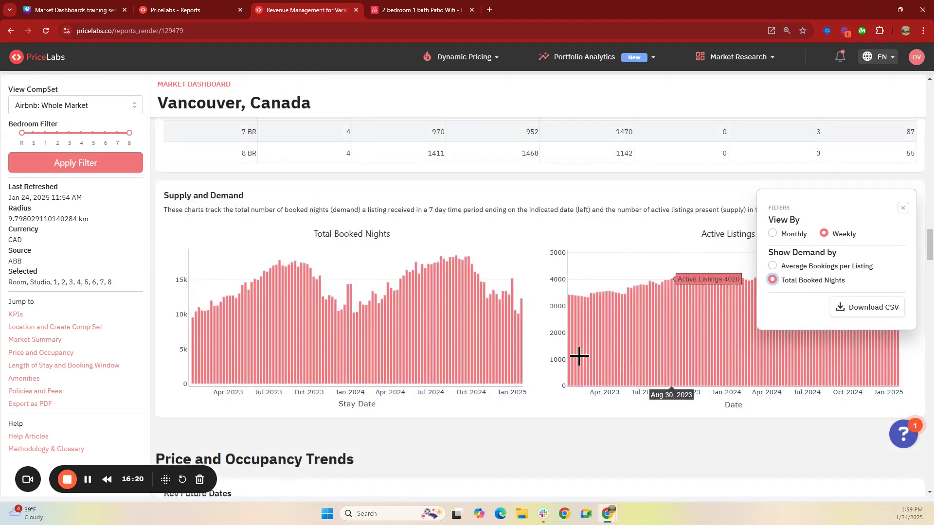
{"action": "left_click", "coordinate": [773, 235]}
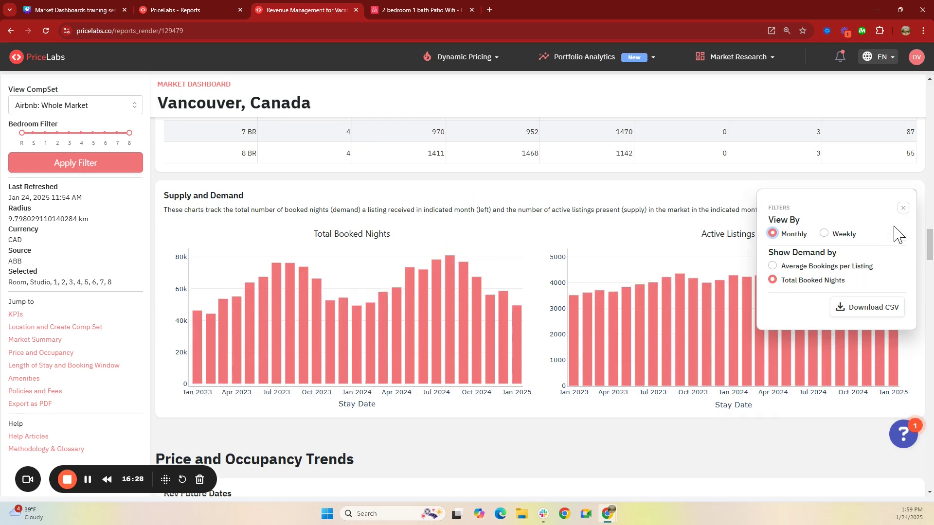
{"action": "left_click", "coordinate": [903, 208]}
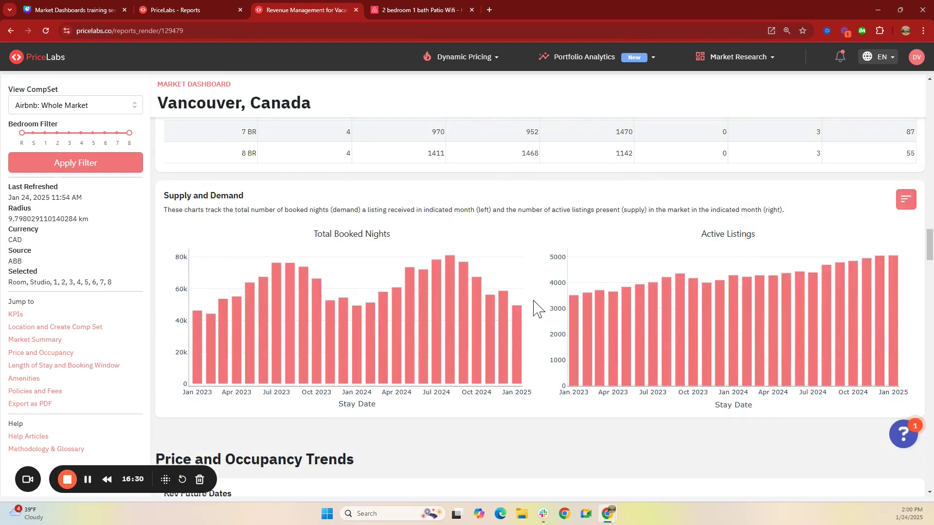
- Examine the Key Future Dates and compare current occupancy with last year's same-day occupancy in the Future Occupancy, Bookings and Cancellations chart
{"action": "scroll", "coordinate": [540, 306], "scroll_direction": "down", "scroll_amount": 5}
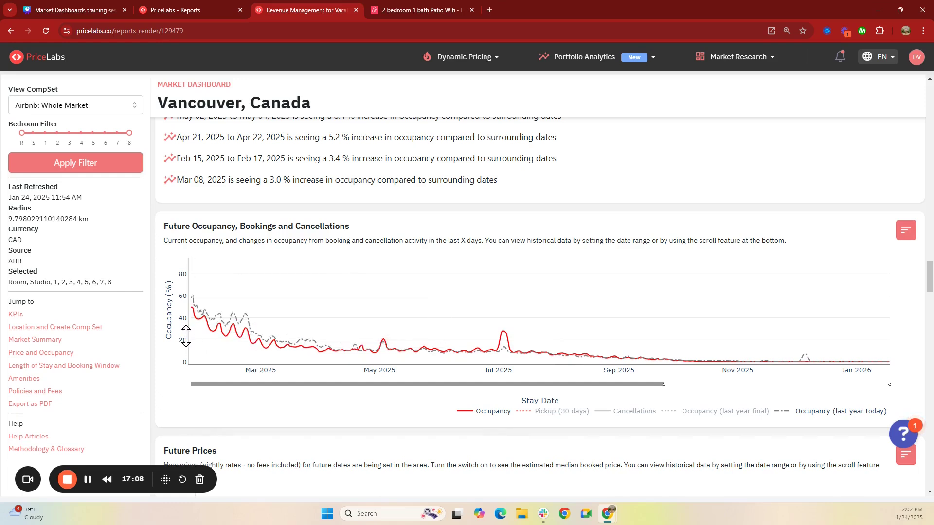
{"action": "mouse_move", "coordinate": [192, 331]}
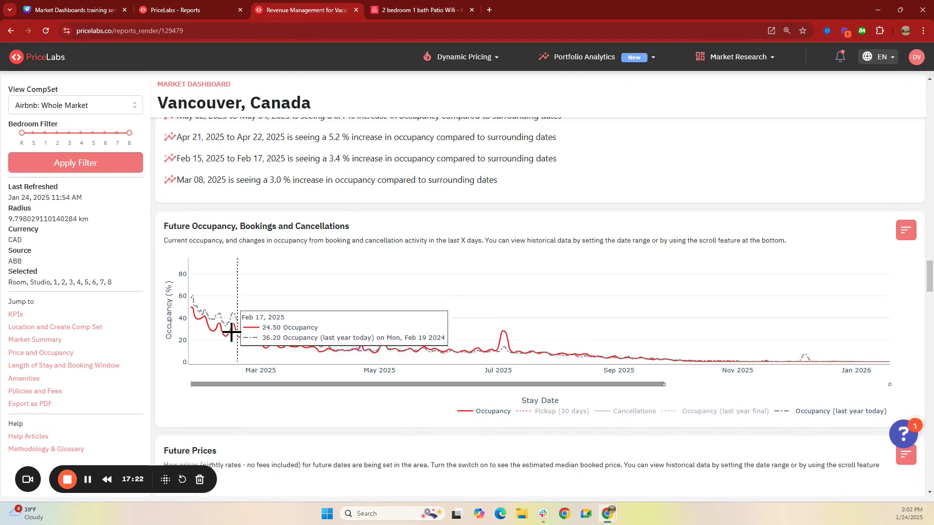
{"action": "mouse_move", "coordinate": [189, 314]}
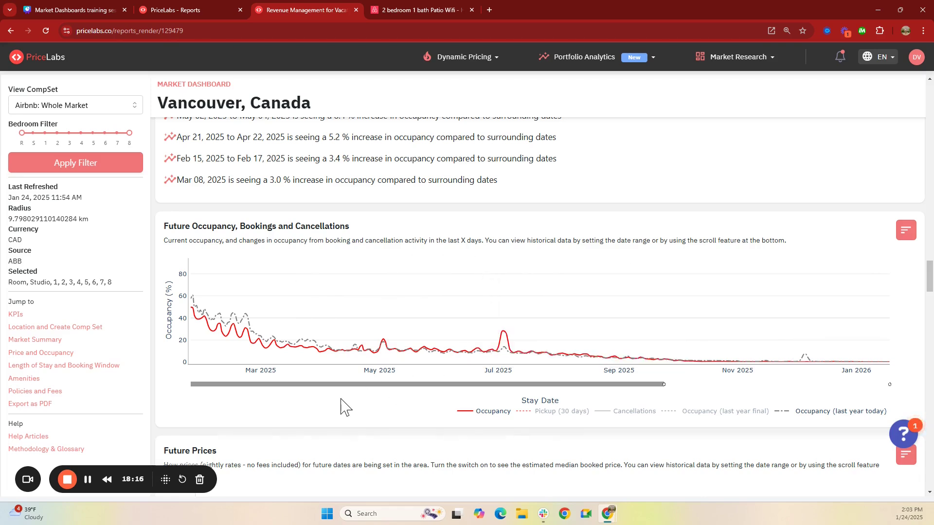
{"action": "scroll", "coordinate": [233, 403], "scroll_direction": "up", "scroll_amount": 2}
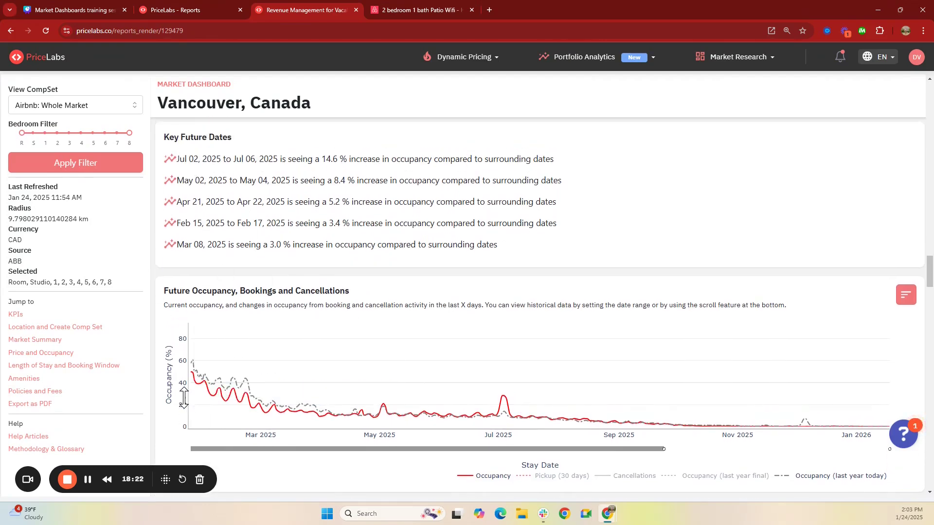
{"action": "scroll", "coordinate": [185, 428], "scroll_direction": "down", "scroll_amount": 2}
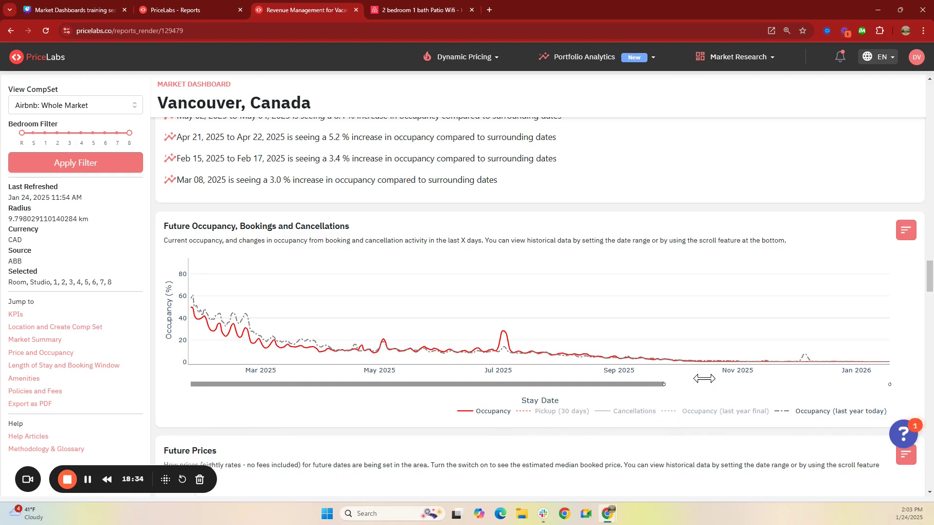
- Extend the future occupancy chart back to the start of January 2025 and toggle its Occupancy line off and on
{"action": "mouse_move", "coordinate": [664, 385]}
{"action": "left_mouse_down"}
{"action": "mouse_move", "coordinate": [537, 376]}
{"action": "mouse_move", "coordinate": [292, 405]}
{"action": "mouse_move", "coordinate": [177, 386]}
{"action": "mouse_move", "coordinate": [646, 388]}
{"action": "left_mouse_up"}
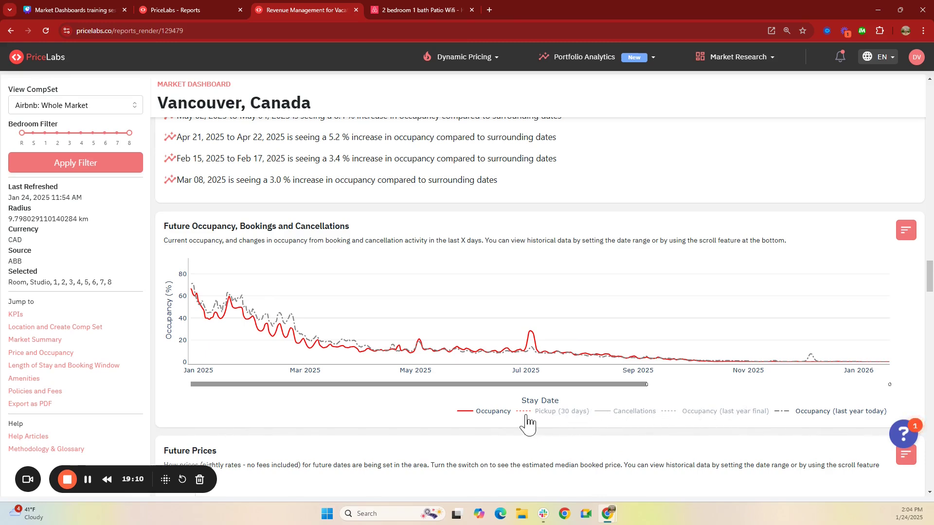
{"action": "left_click", "coordinate": [501, 414]}
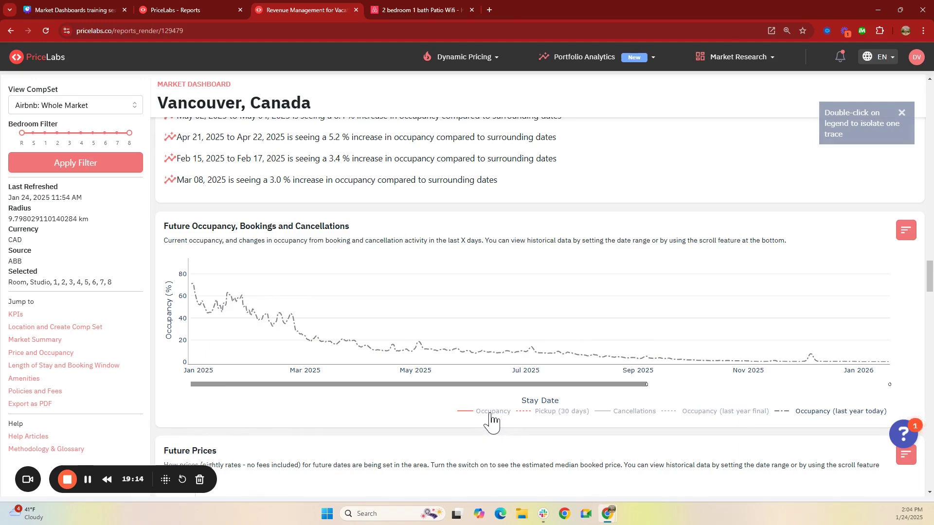
{"action": "left_click", "coordinate": [492, 415]}
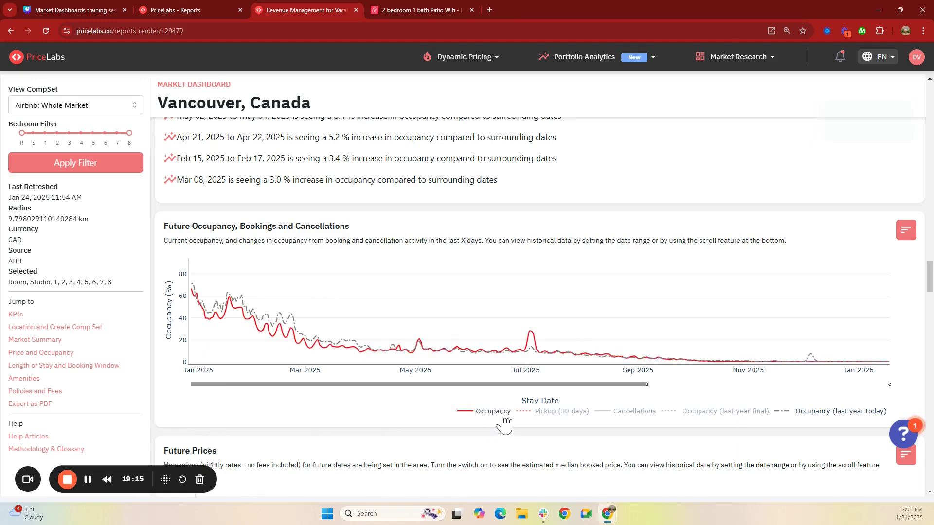
- Add the Pickup (30 days) line to the future occupancy chart and bring the chart's start forward to late January 2025
{"action": "left_click", "coordinate": [556, 414]}
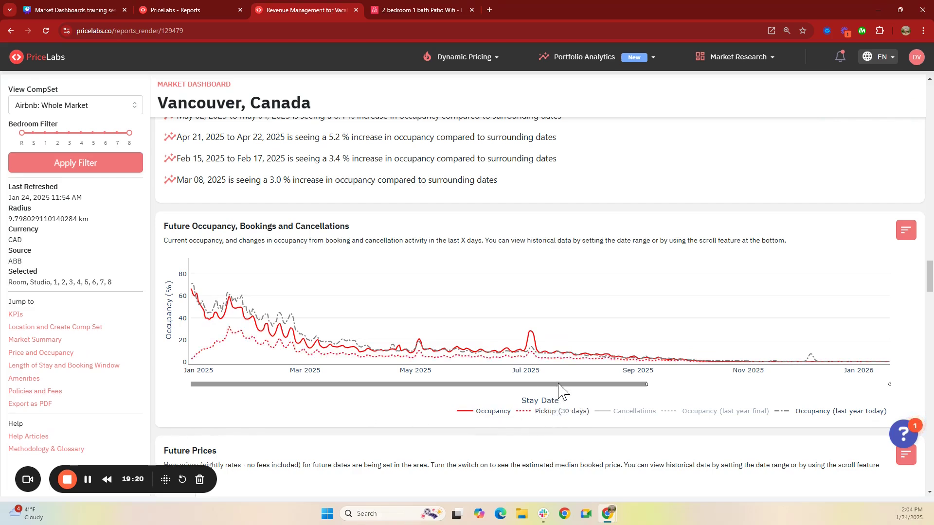
{"action": "mouse_move", "coordinate": [646, 387]}
{"action": "left_mouse_down"}
{"action": "mouse_move", "coordinate": [665, 390]}
{"action": "mouse_move", "coordinate": [652, 393]}
{"action": "left_mouse_up"}
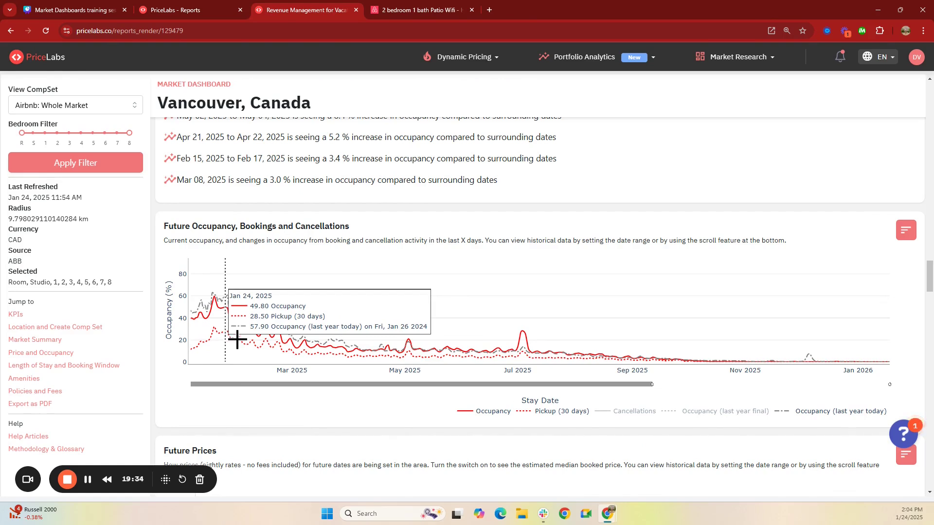
{"action": "left_click_drag", "start_coordinate": [653, 384], "coordinate": [667, 393]}
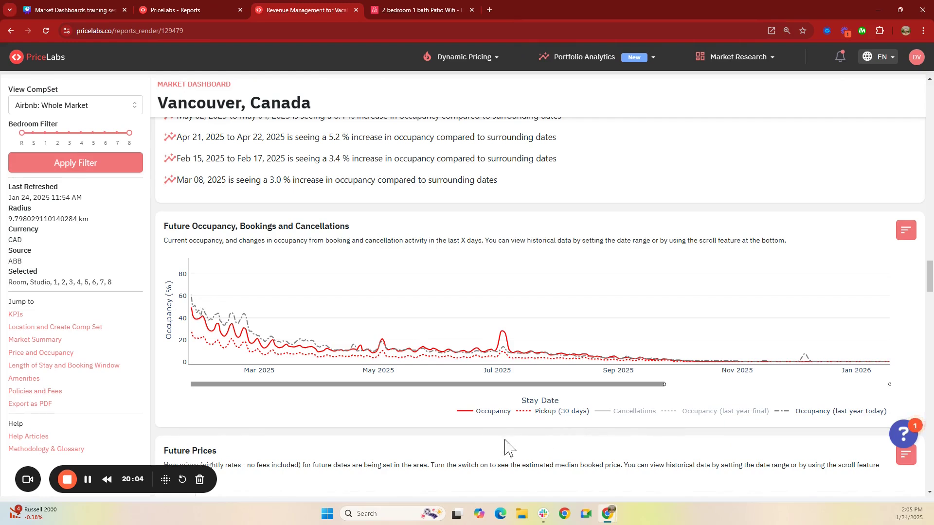
- Add the Cancellations and Occupancy (last year final) lines to the future occupancy chart and check its booking-period and date-range filters
{"action": "mouse_move", "coordinate": [209, 350]}
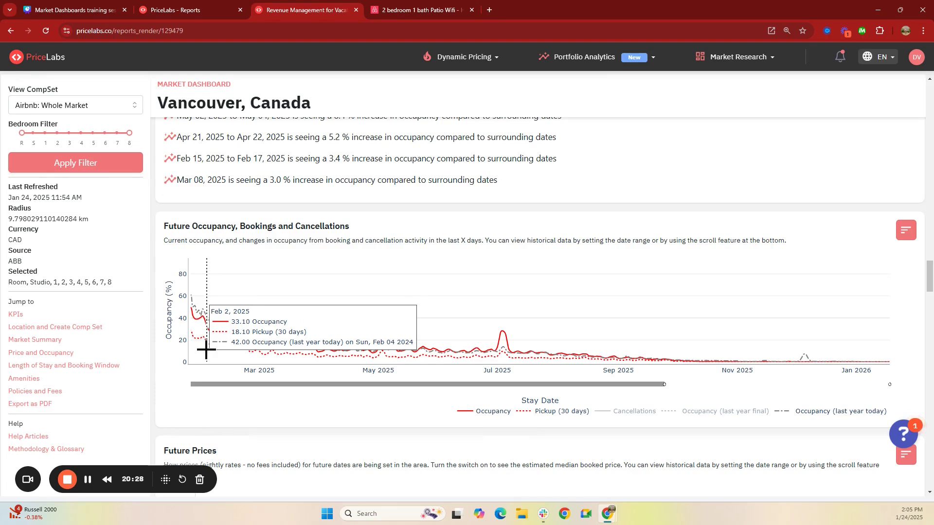
{"action": "left_click", "coordinate": [634, 417]}
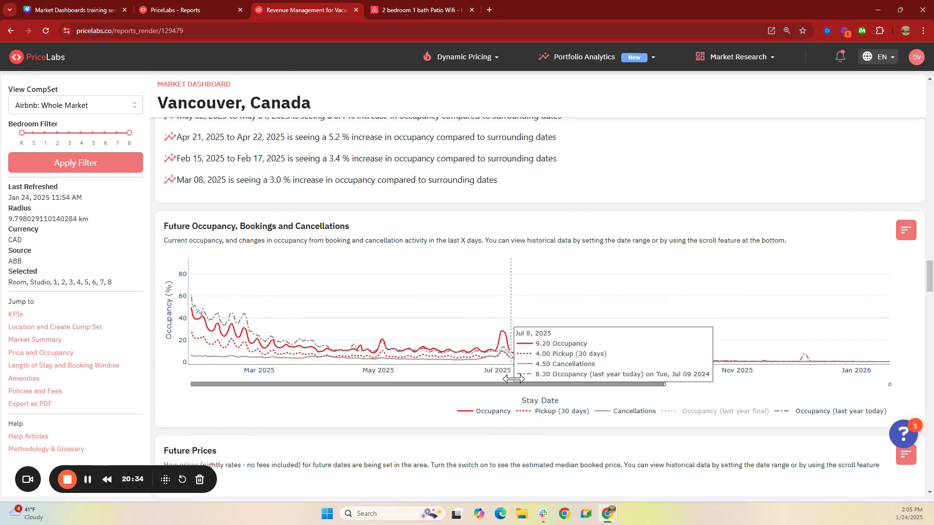
{"action": "left_click", "coordinate": [711, 414]}
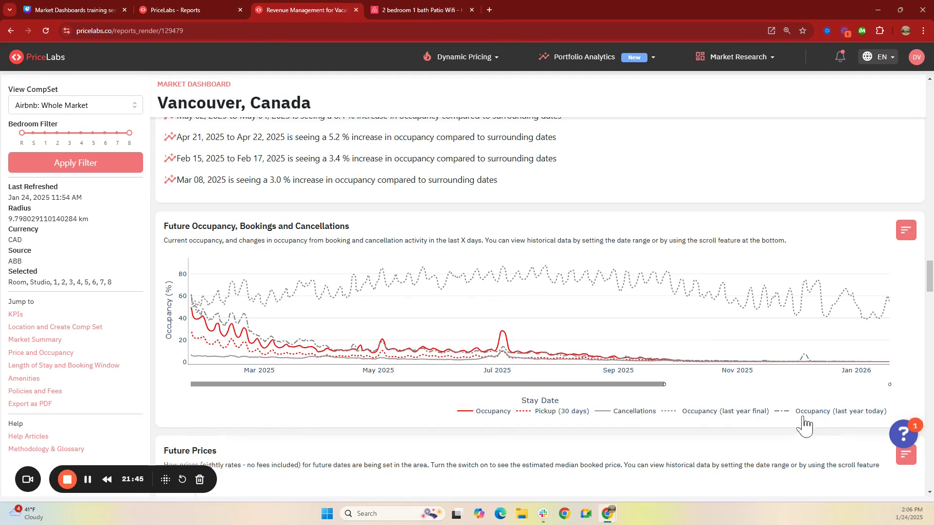
{"action": "left_click", "coordinate": [907, 230]}
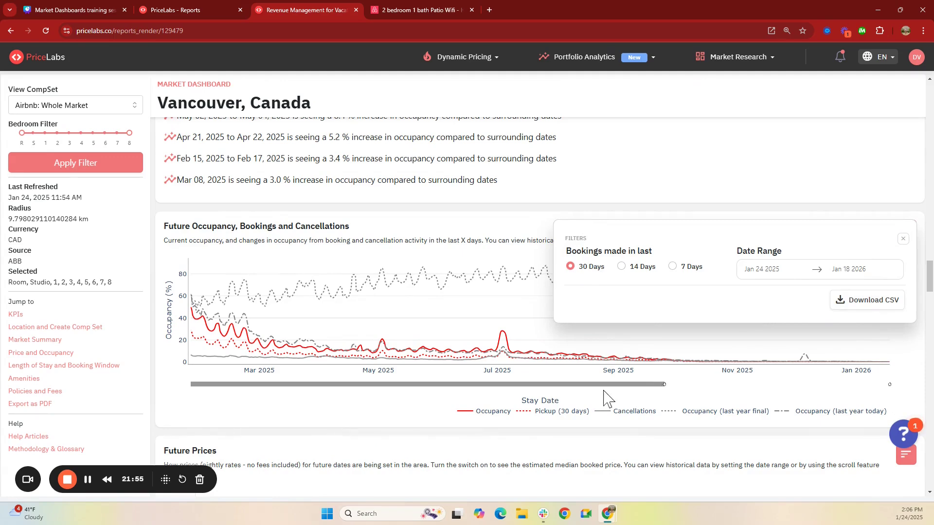
{"action": "left_click", "coordinate": [904, 239]}
- Turn on Median Booked Price in the Future Prices chart to compare it with the percentile price bands
{"action": "scroll", "coordinate": [292, 414], "scroll_direction": "down", "scroll_amount": 5}
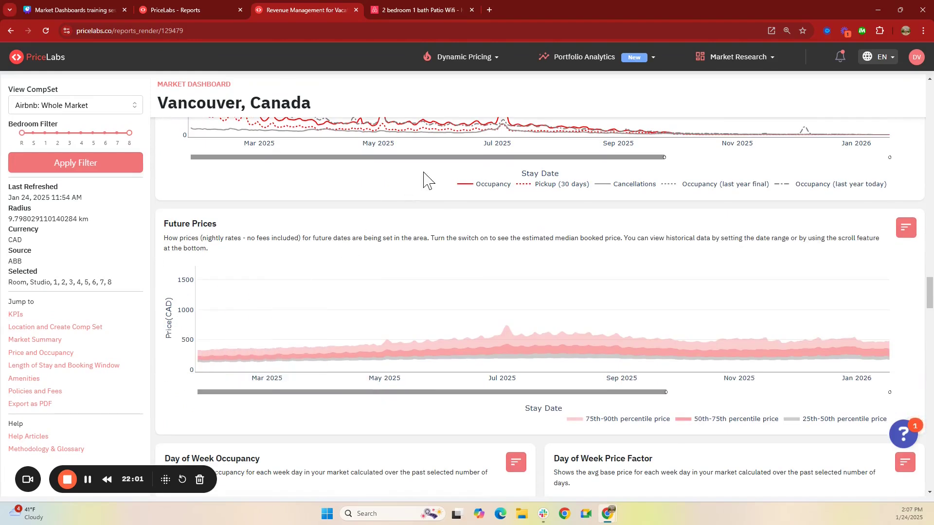
{"action": "scroll", "coordinate": [438, 234], "scroll_direction": "up", "scroll_amount": 2}
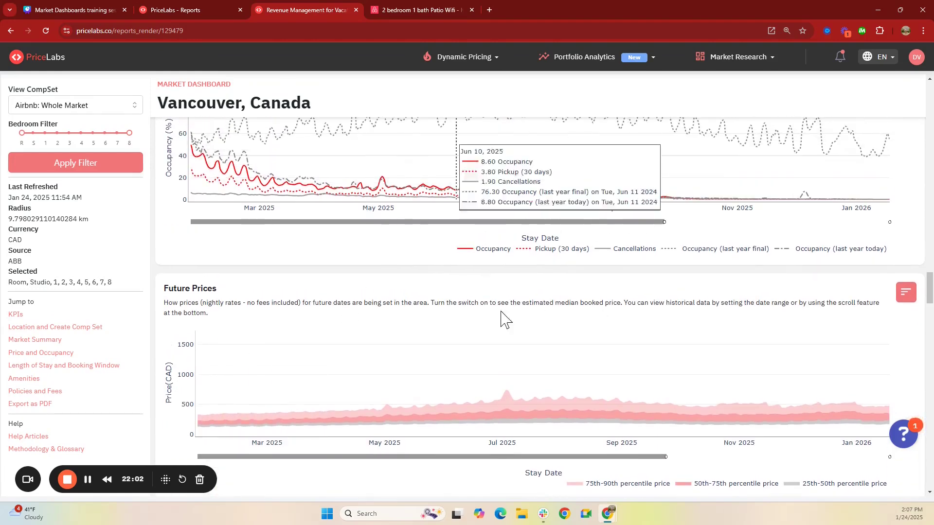
{"action": "scroll", "coordinate": [271, 287], "scroll_direction": "down", "scroll_amount": 2}
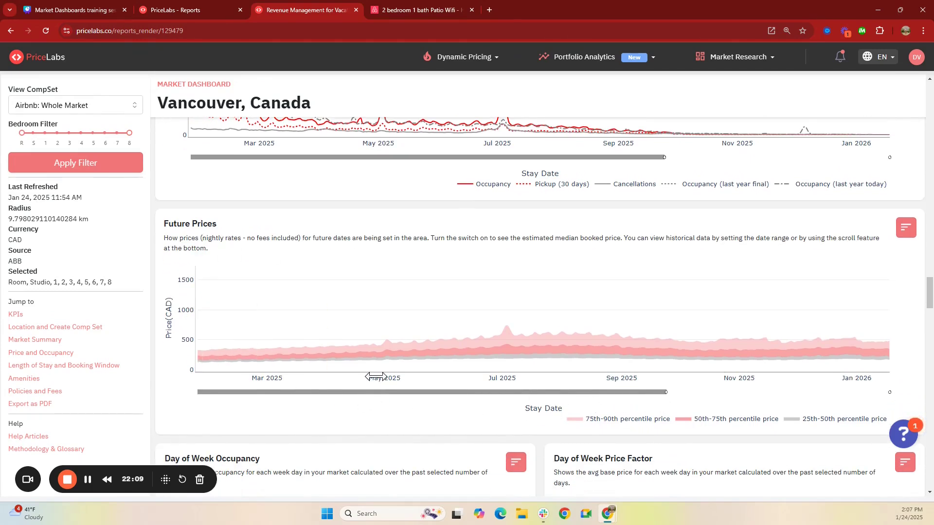
{"action": "mouse_move", "coordinate": [217, 353]}
{"action": "left_click", "coordinate": [906, 234]}
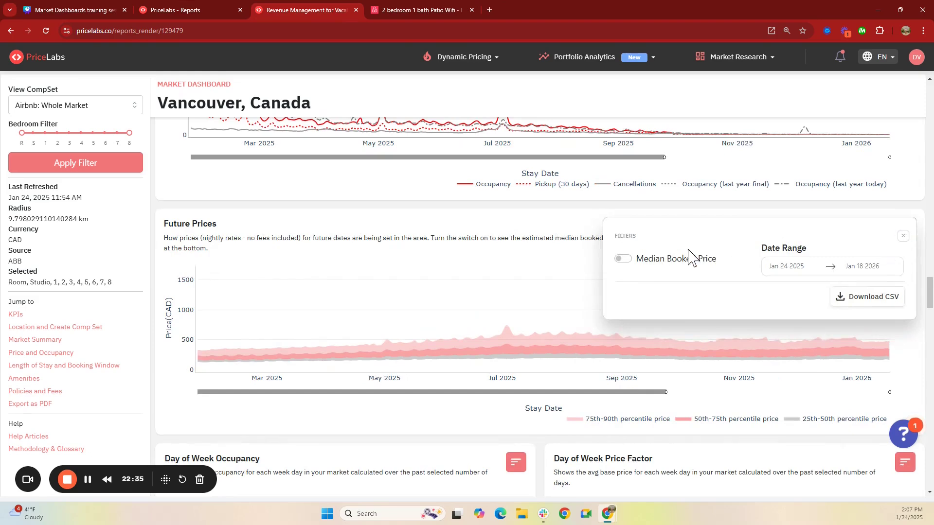
{"action": "left_click", "coordinate": [626, 261]}
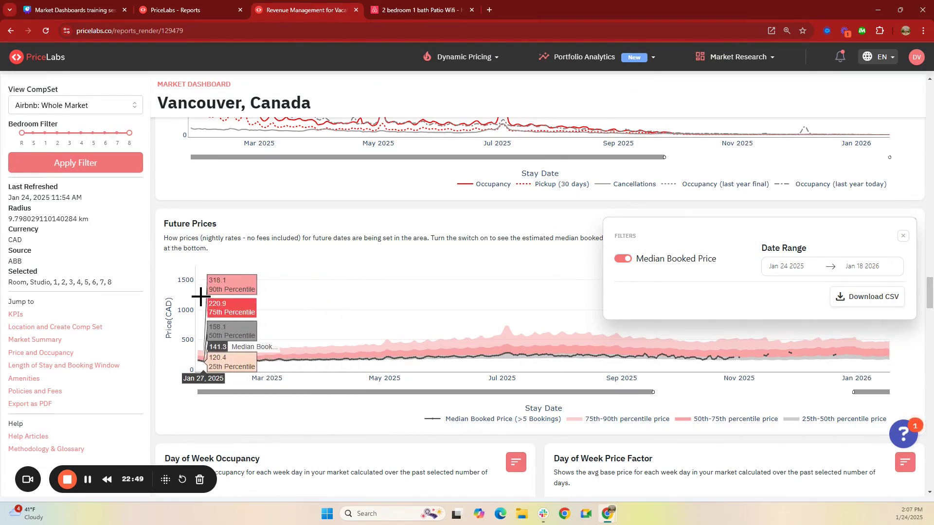
- Move the Future Prices chart's date window back through late 2023 and settle it on about September 2024 to September 2025
{"action": "left_click_drag", "start_coordinate": [201, 296], "coordinate": [387, 374]}
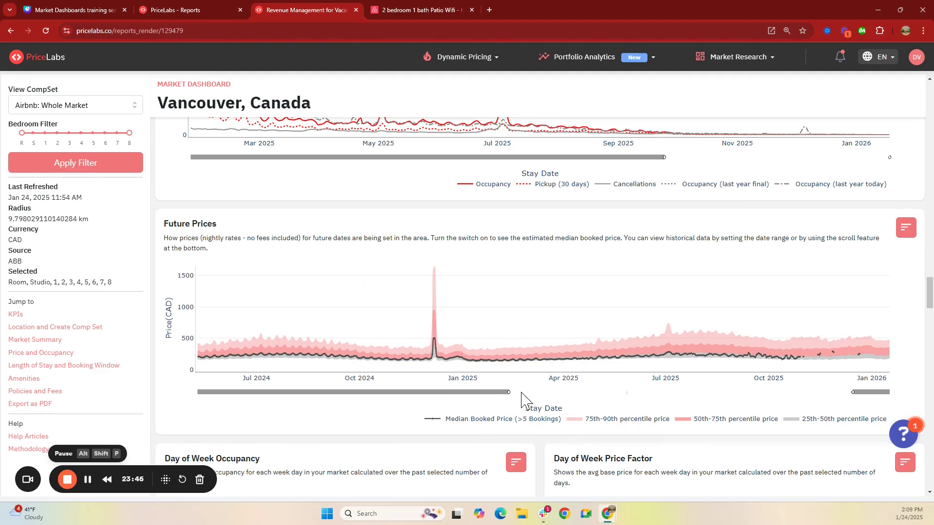
{"action": "left_click_drag", "start_coordinate": [527, 392], "coordinate": [609, 394]}
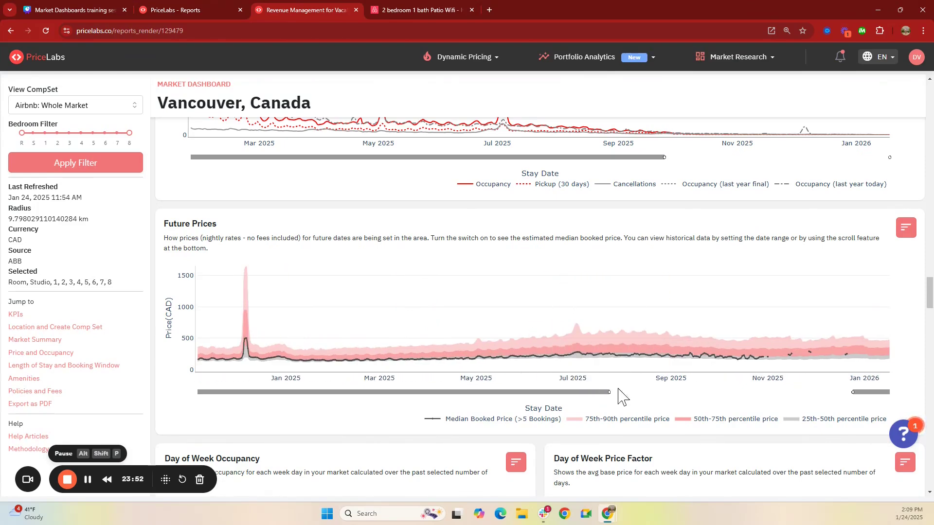
{"action": "left_click_drag", "start_coordinate": [609, 393], "coordinate": [494, 404]}
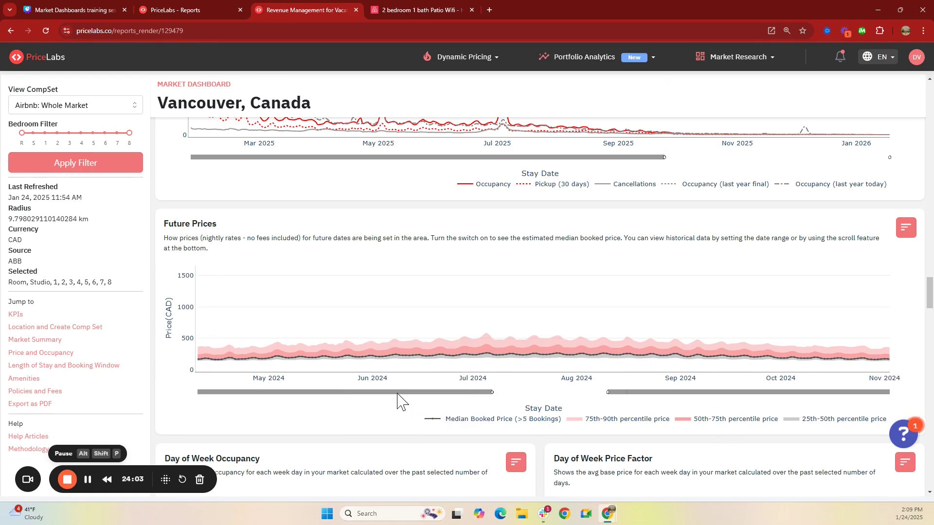
{"action": "left_click_drag", "start_coordinate": [399, 401], "coordinate": [397, 393]}
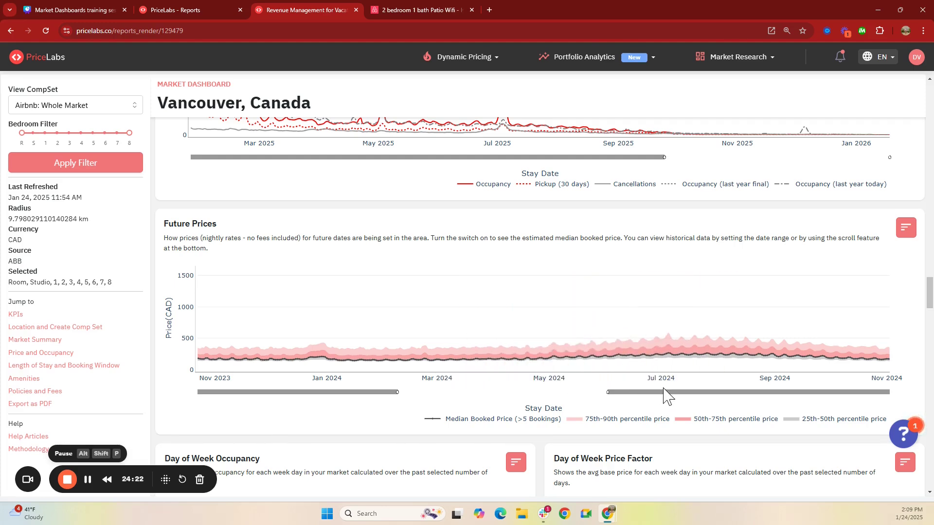
{"action": "left_click_drag", "start_coordinate": [700, 388], "coordinate": [747, 382]}
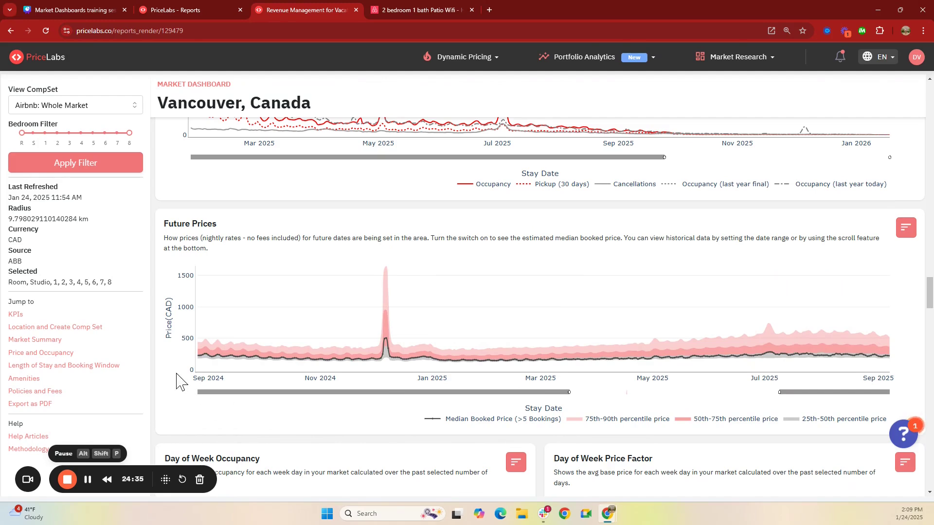
- Calculate the Day of Week Occupancy chart over the previous 30 days
{"action": "scroll", "coordinate": [176, 382], "scroll_direction": "down", "scroll_amount": 1}
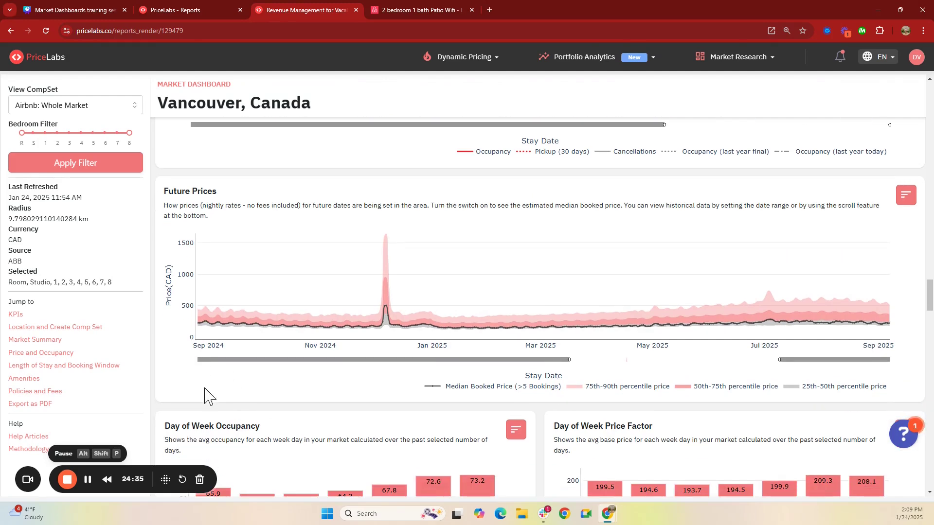
{"action": "scroll", "coordinate": [187, 386], "scroll_direction": "down", "scroll_amount": 2}
{"action": "scroll", "coordinate": [164, 333], "scroll_direction": "down", "scroll_amount": 3}
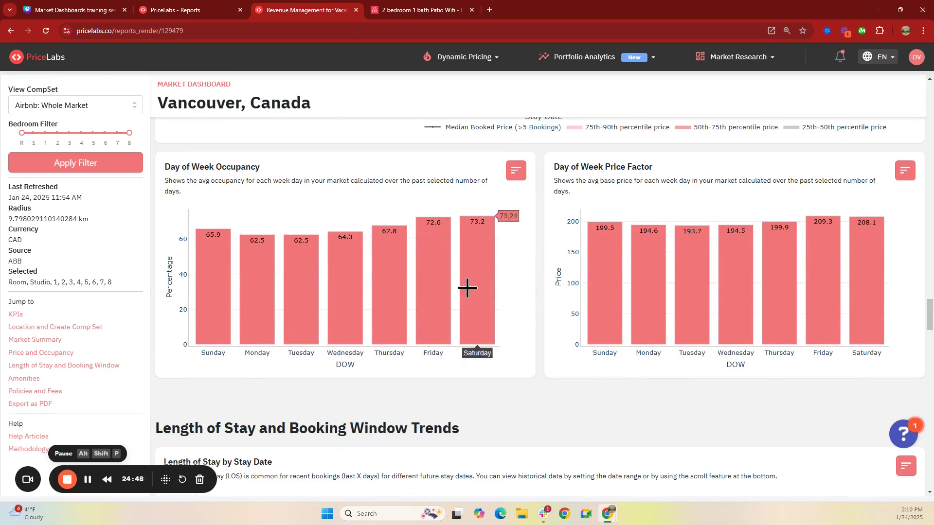
{"action": "left_click", "coordinate": [516, 170]}
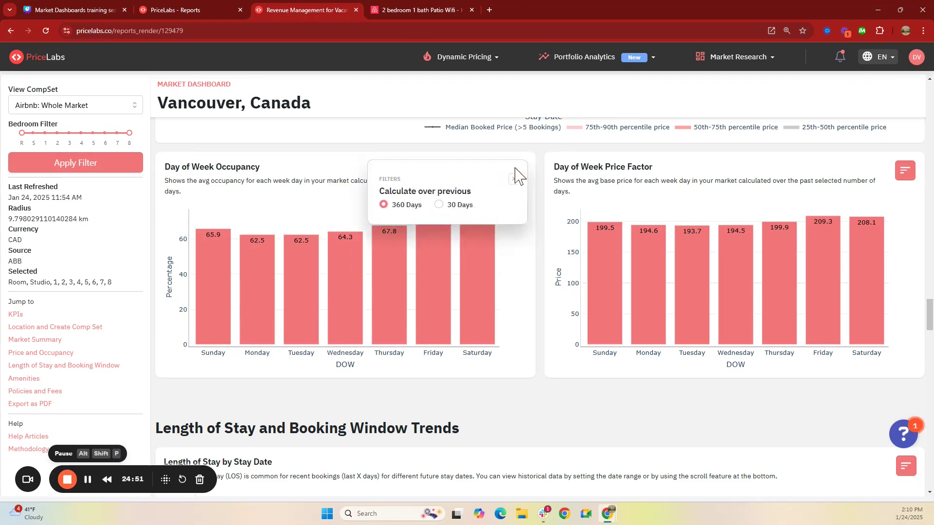
{"action": "left_click", "coordinate": [439, 205]}
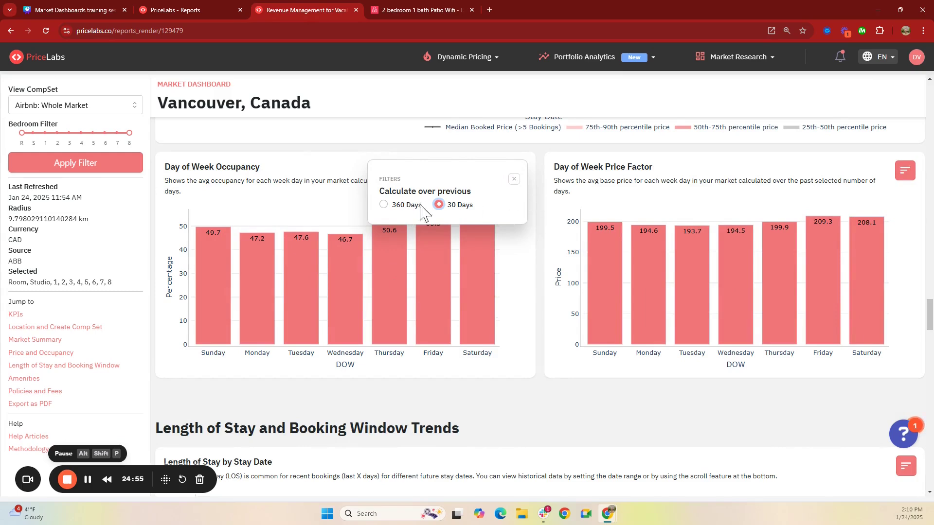
{"action": "left_click", "coordinate": [514, 179]}
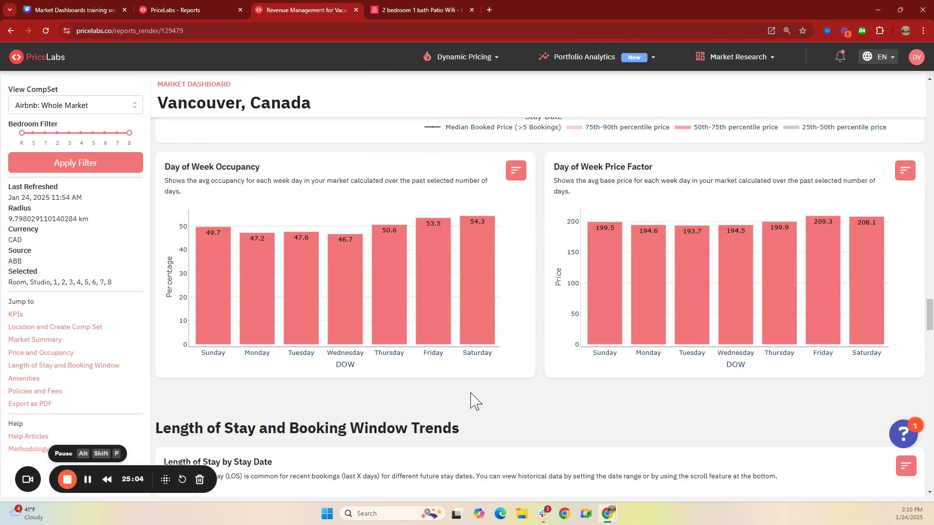
- Examine the Length of Stay by Stay Date chart and toggle its 29+ Days series off and on
{"action": "scroll", "coordinate": [536, 370], "scroll_direction": "down", "scroll_amount": 1}
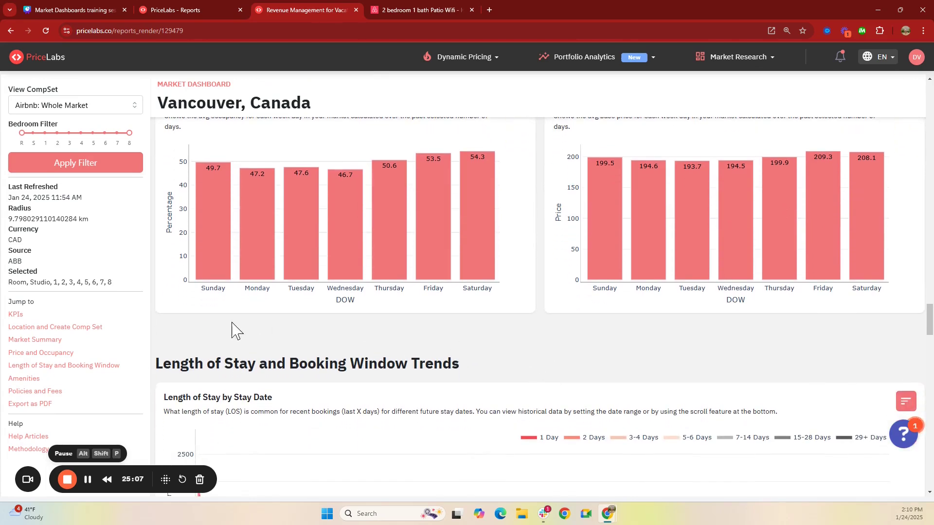
{"action": "scroll", "coordinate": [218, 312], "scroll_direction": "down", "scroll_amount": 2}
{"action": "scroll", "coordinate": [171, 259], "scroll_direction": "down", "scroll_amount": 2}
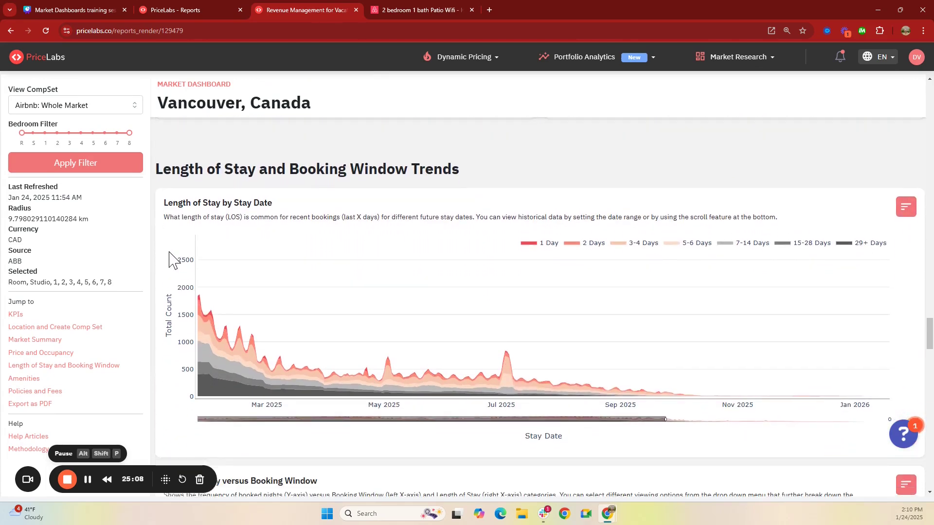
{"action": "scroll", "coordinate": [172, 259], "scroll_direction": "down", "scroll_amount": 1}
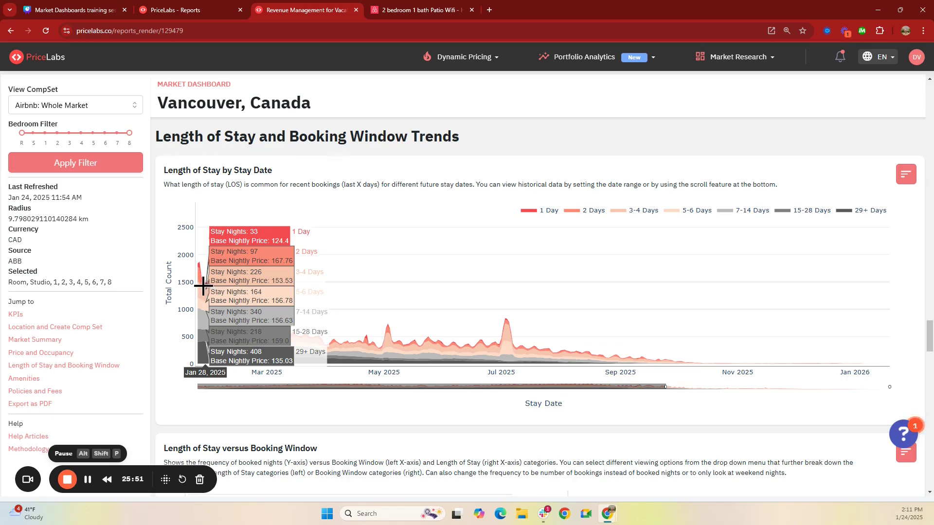
{"action": "left_click", "coordinate": [853, 222]}
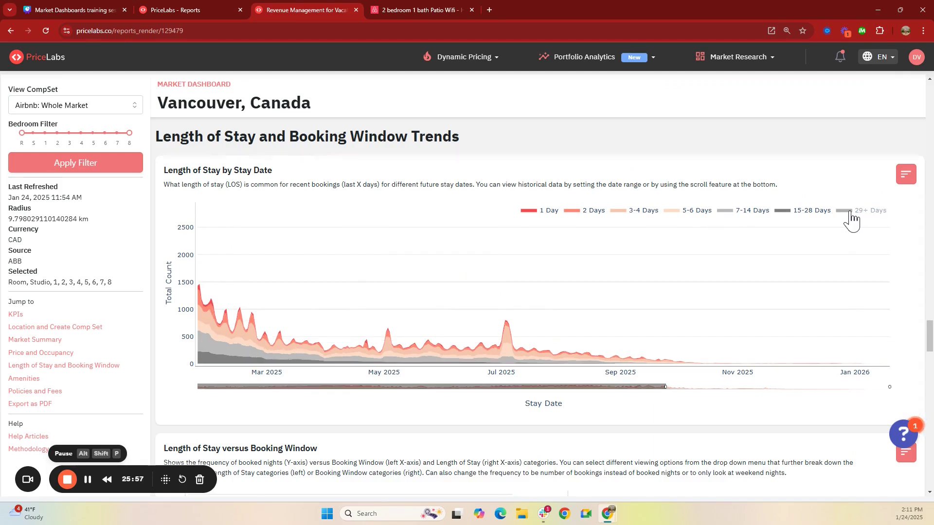
{"action": "left_click", "coordinate": [849, 219]}
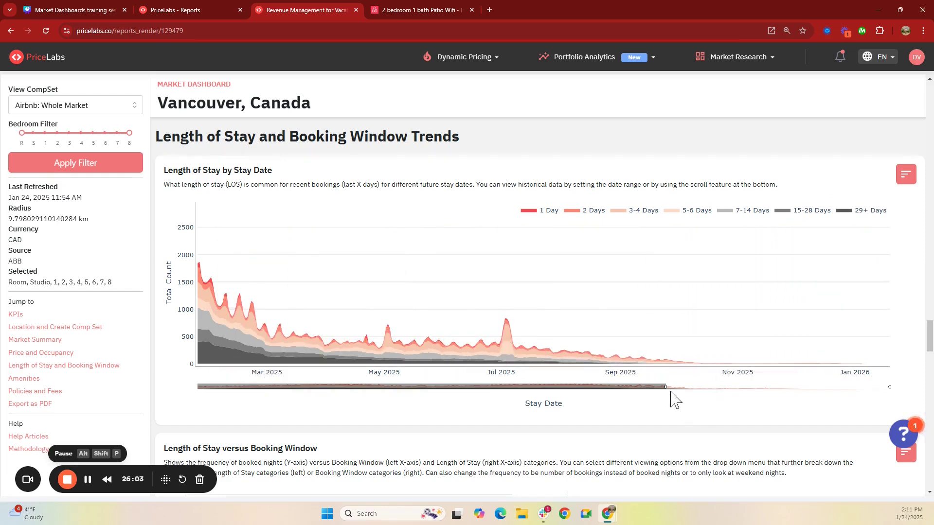
- Set the Length of Stay by Stay Date chart's window to about late 2023 through January 2025 and check its booking-period and date-range filters
{"action": "left_click_drag", "start_coordinate": [667, 388], "coordinate": [382, 392]}
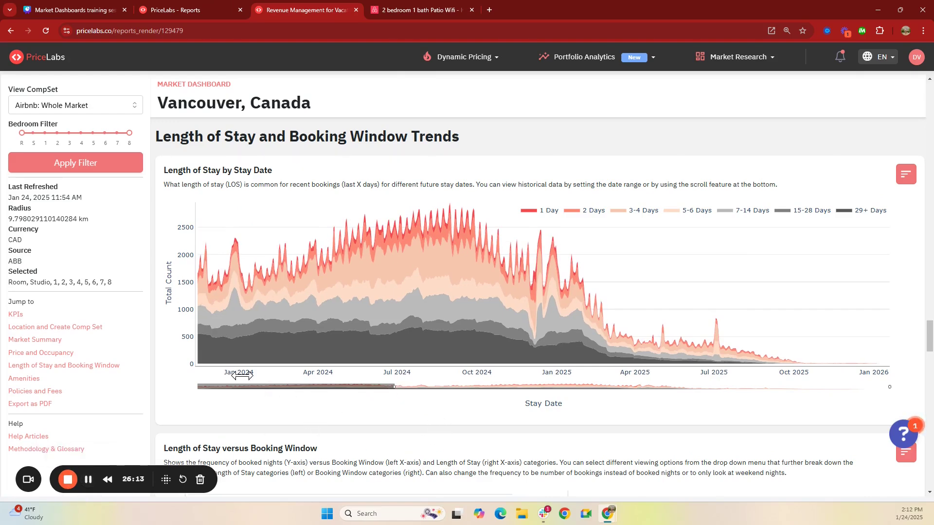
{"action": "mouse_move", "coordinate": [240, 302]}
{"action": "left_click_drag", "start_coordinate": [889, 389], "coordinate": [668, 400]}
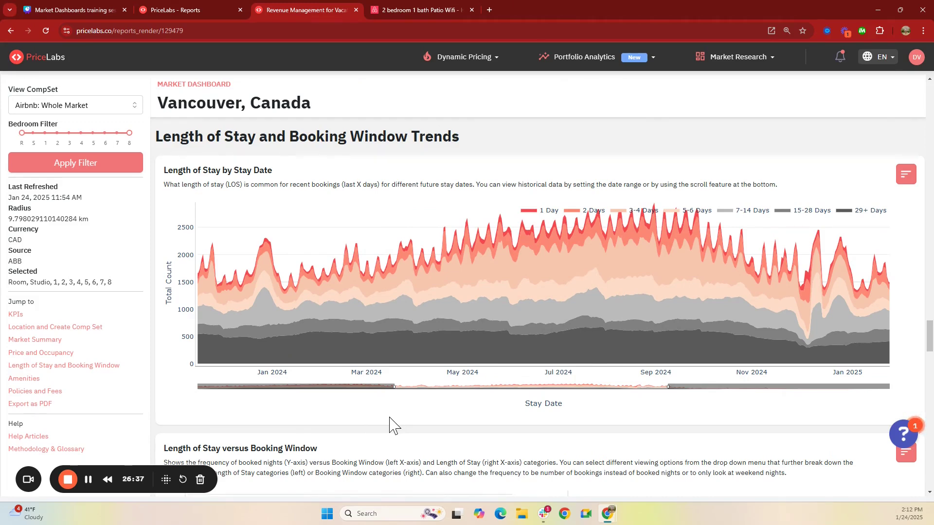
{"action": "mouse_move", "coordinate": [550, 267]}
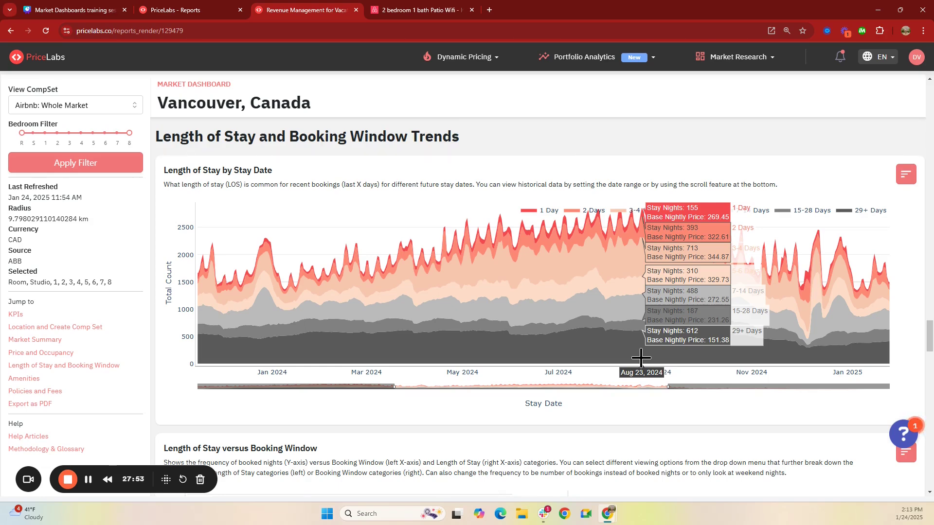
{"action": "left_click", "coordinate": [905, 185]}
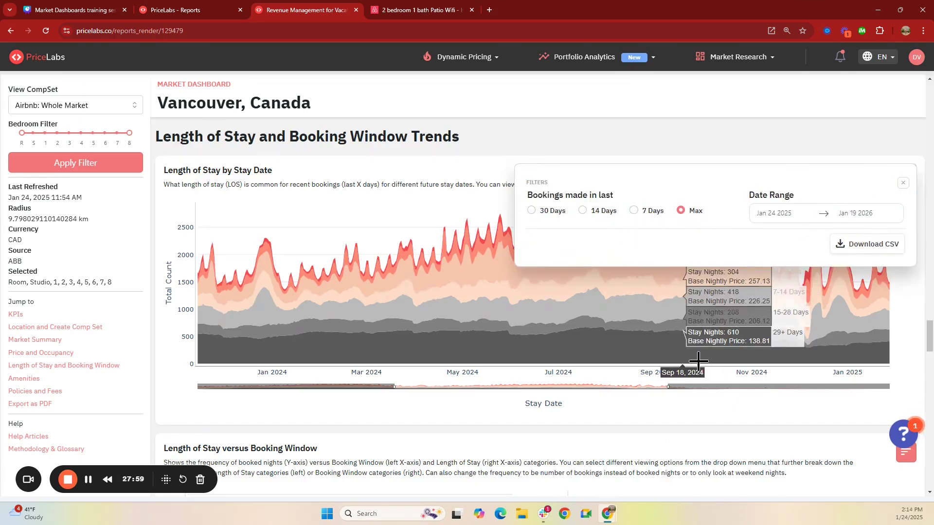
{"action": "left_click", "coordinate": [903, 183]}
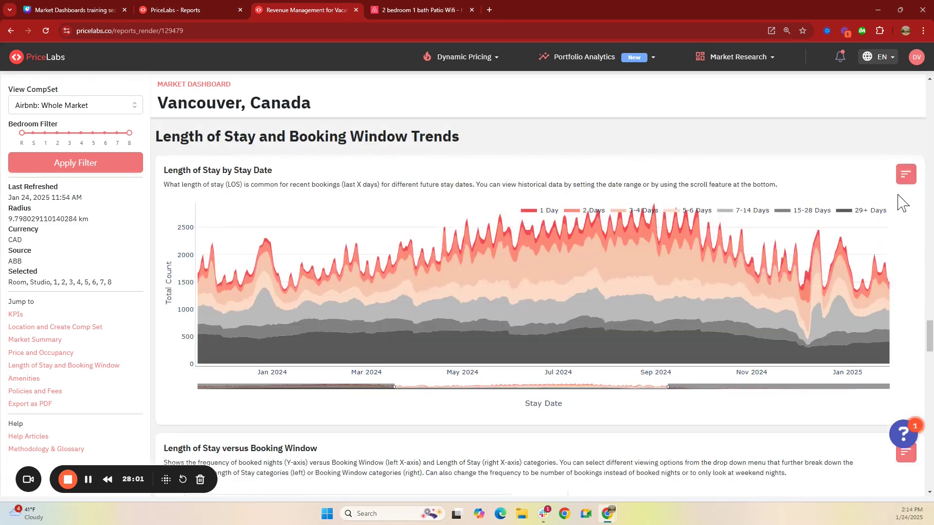
- Examine the Length of Stay versus Booking Window charts and check their booking-period and frequency filters
{"action": "scroll", "coordinate": [202, 403], "scroll_direction": "down", "scroll_amount": 2}
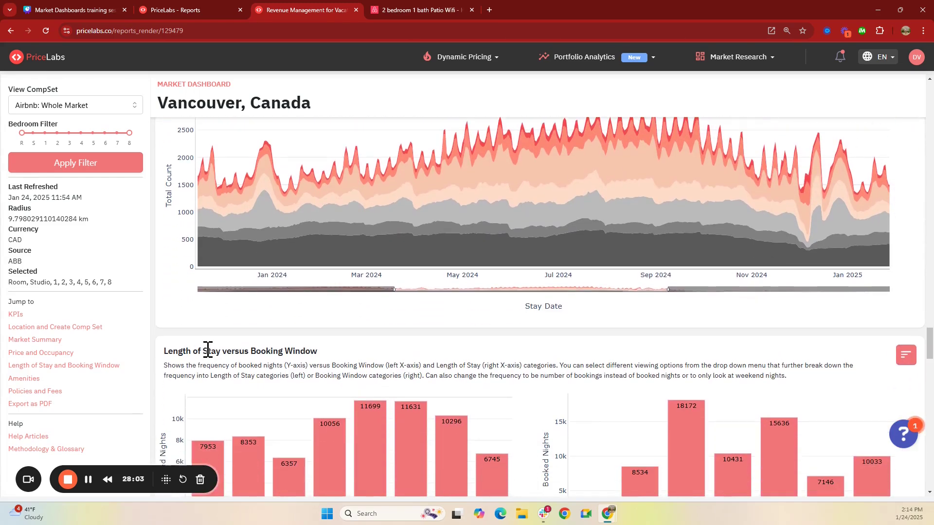
{"action": "scroll", "coordinate": [251, 324], "scroll_direction": "down", "scroll_amount": 2}
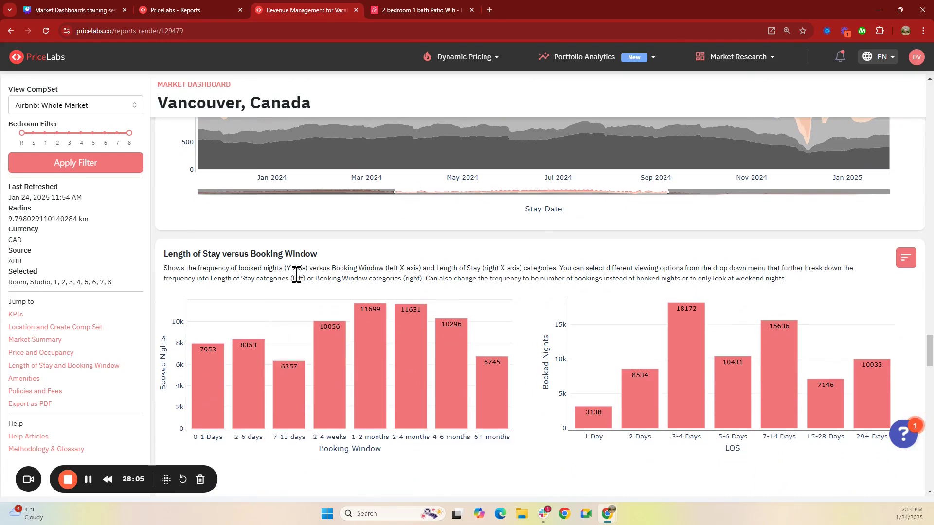
{"action": "scroll", "coordinate": [345, 272], "scroll_direction": "down", "scroll_amount": 1}
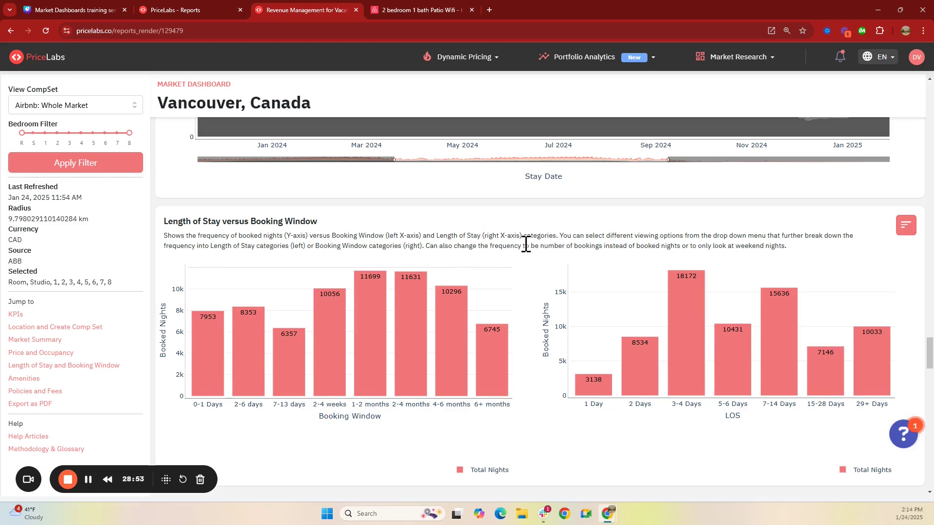
{"action": "left_click", "coordinate": [906, 225]}
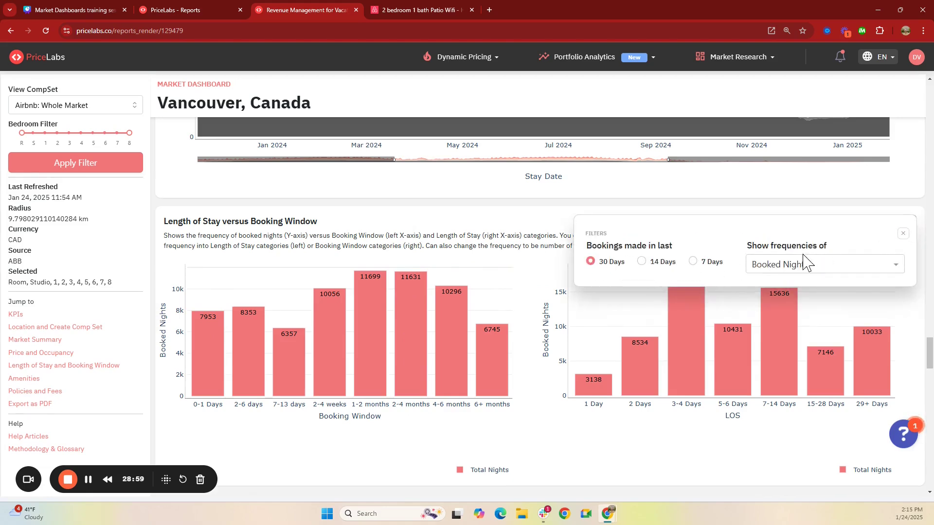
{"action": "left_click", "coordinate": [902, 235]}
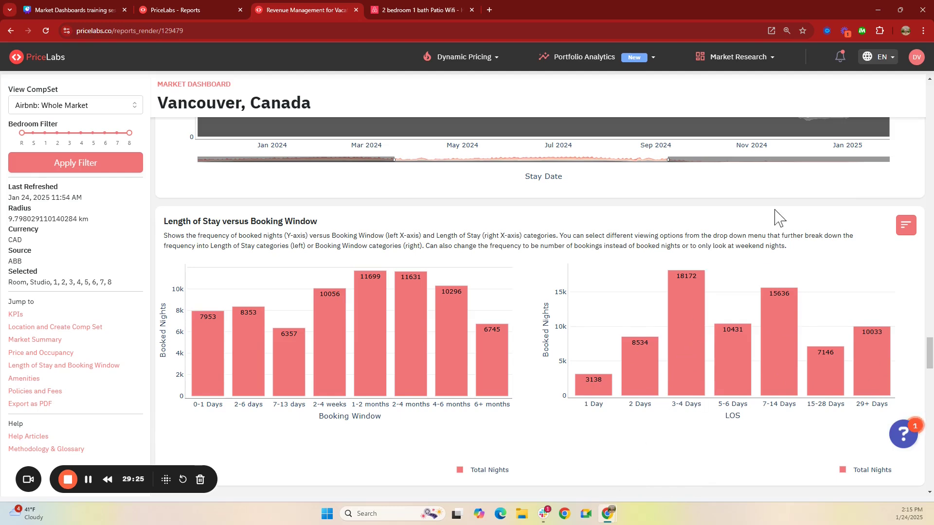
{"action": "left_click", "coordinate": [906, 226]}
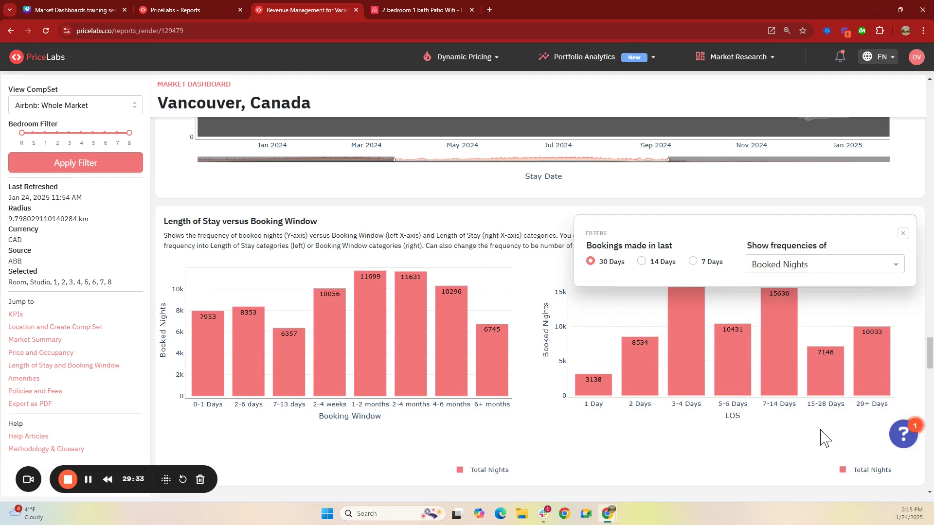
{"action": "left_click", "coordinate": [903, 233]}
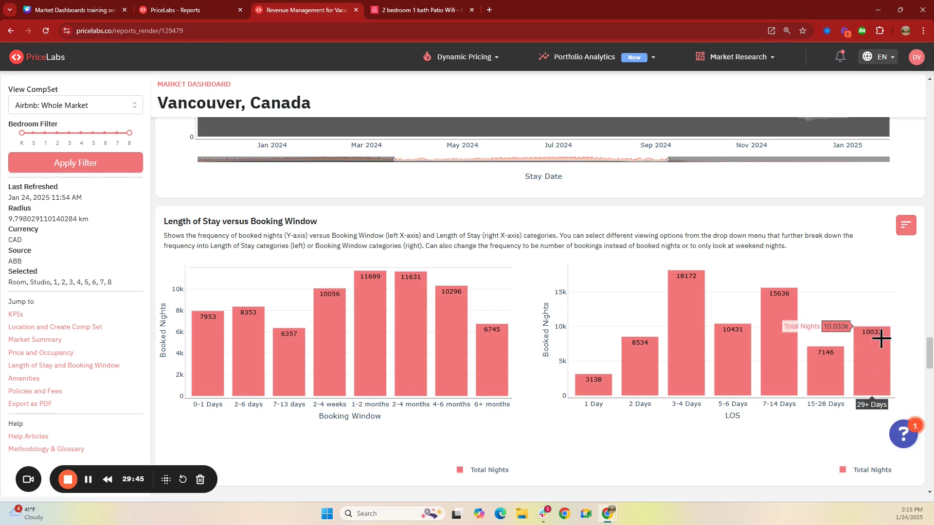
- Show the Length of Stay versus Booking Window charts by frequency of Bookings
{"action": "left_click", "coordinate": [905, 225]}
{"action": "left_click", "coordinate": [824, 267]}
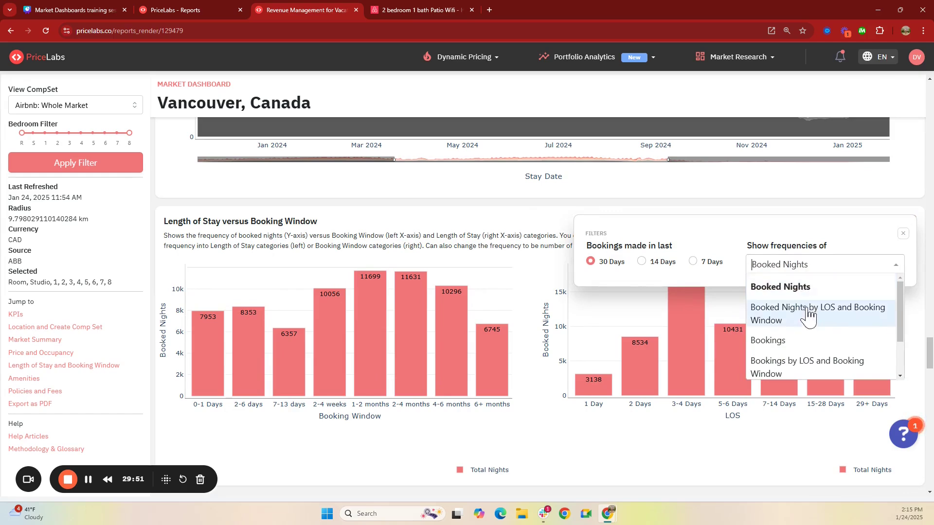
{"action": "left_click", "coordinate": [793, 342]}
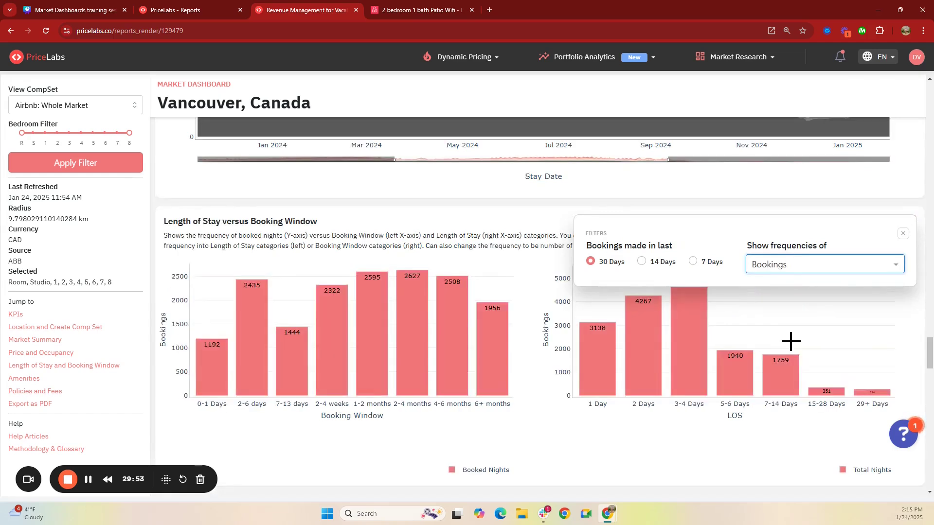
{"action": "left_click", "coordinate": [903, 234]}
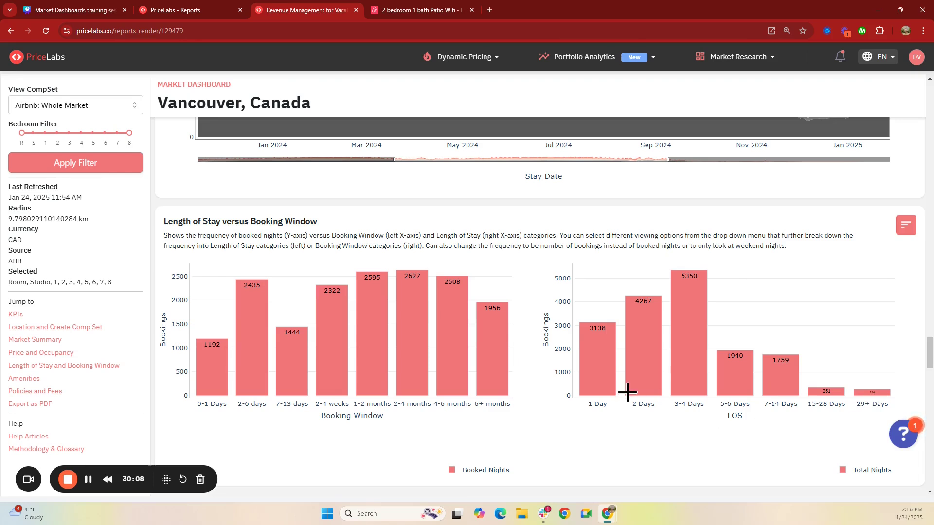
- Switch the Length of Stay versus Booking Window charts to Bookings by LOS and Booking Window and inspect the 1-2 months breakdown
{"action": "left_click", "coordinate": [907, 225]}
{"action": "left_click", "coordinate": [855, 266]}
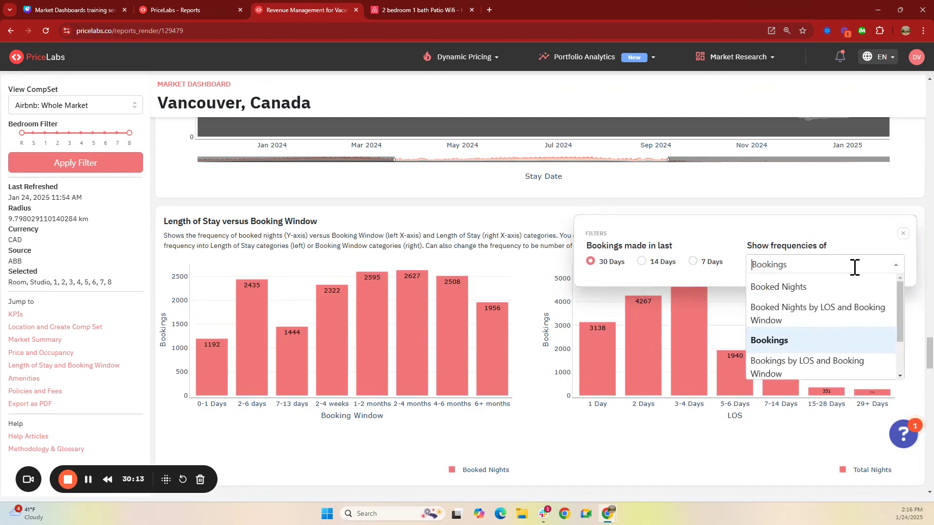
{"action": "left_click", "coordinate": [808, 374]}
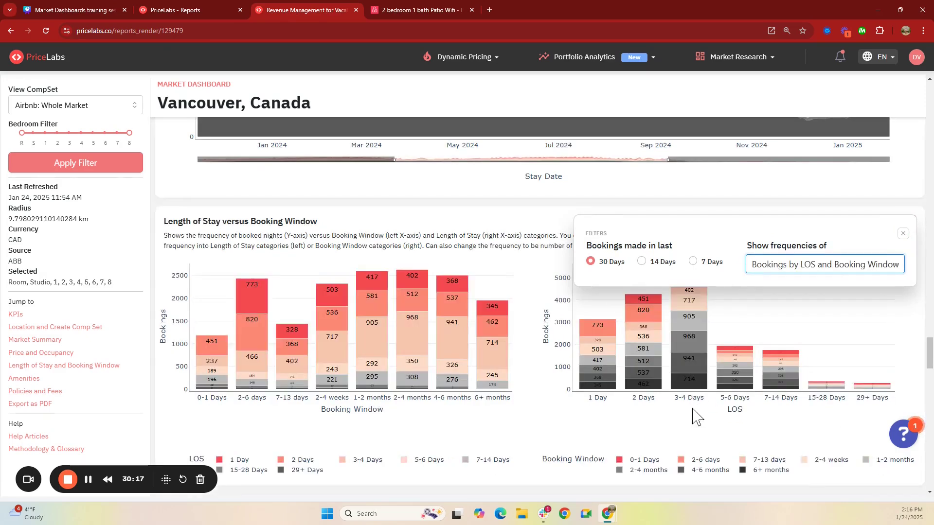
{"action": "left_click", "coordinate": [555, 402]}
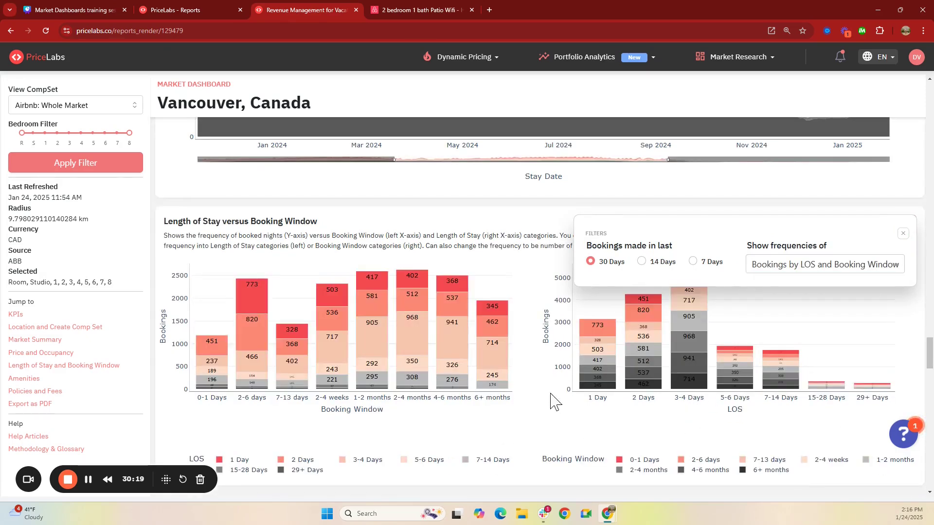
{"action": "left_click", "coordinate": [903, 234]}
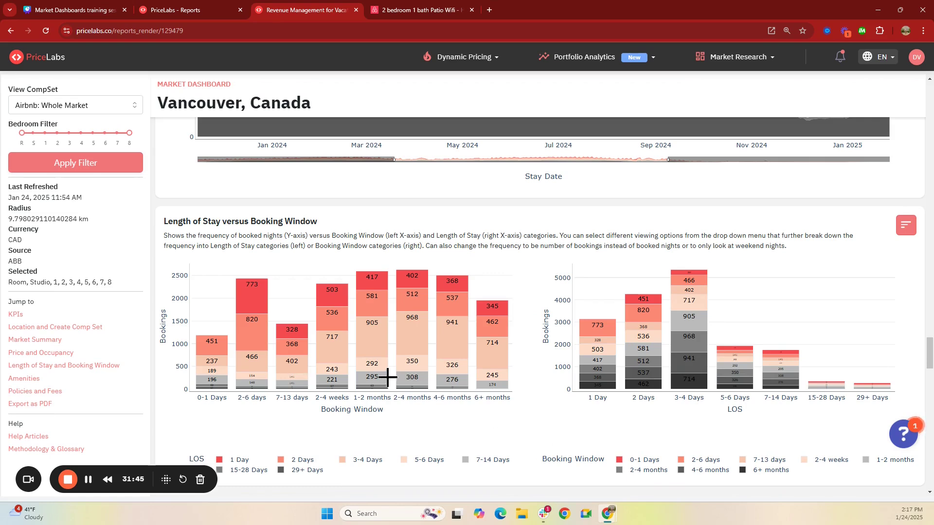
{"action": "mouse_move", "coordinate": [381, 374]}
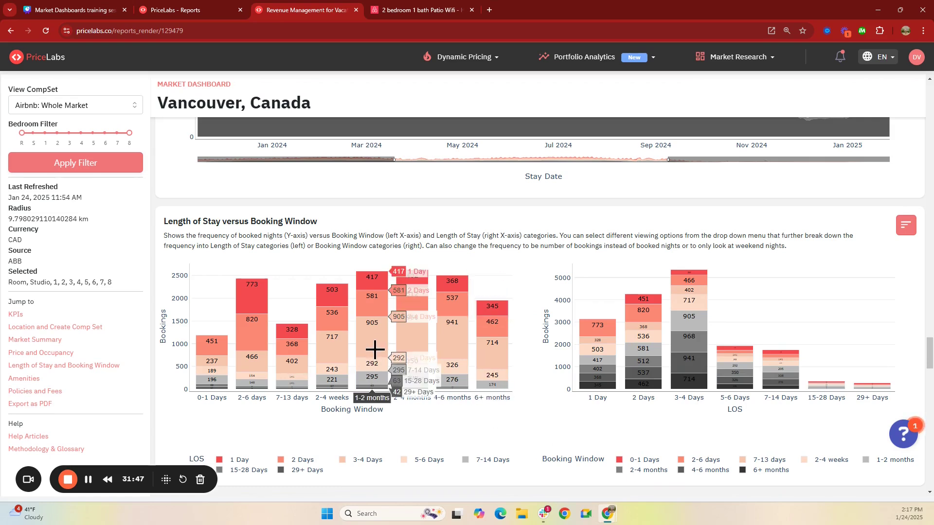
- Inspect the length-of-stay breakdown for the 2-4 weeks and 7-13 days booking windows
{"action": "mouse_move", "coordinate": [333, 355]}
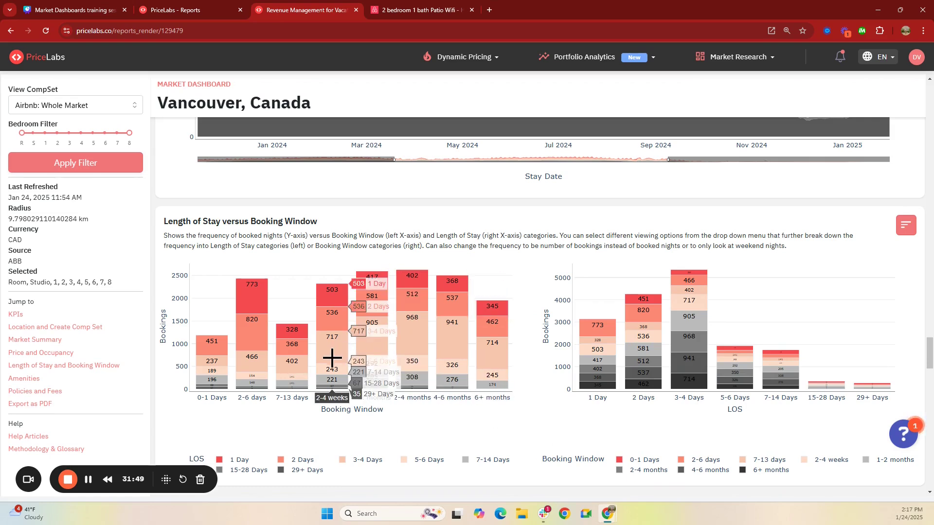
{"action": "mouse_move", "coordinate": [306, 347]}
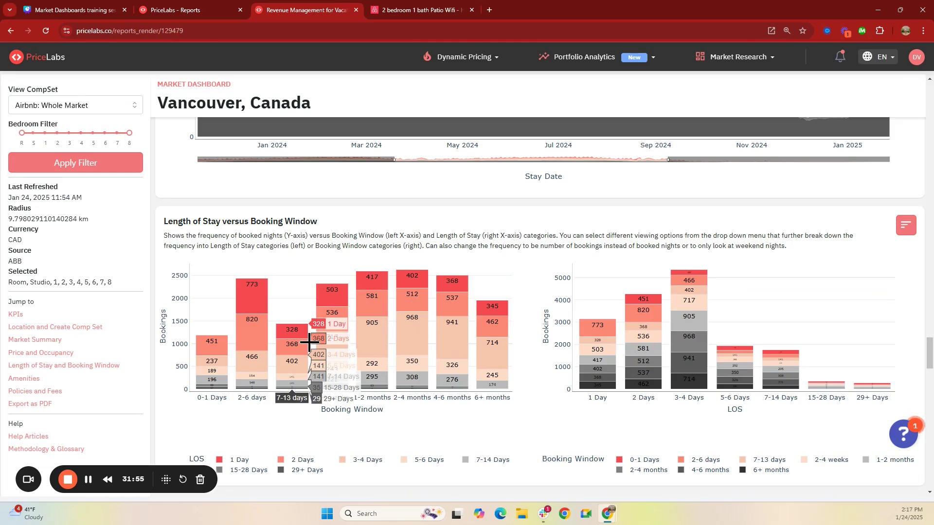
{"action": "mouse_move", "coordinate": [335, 323]}
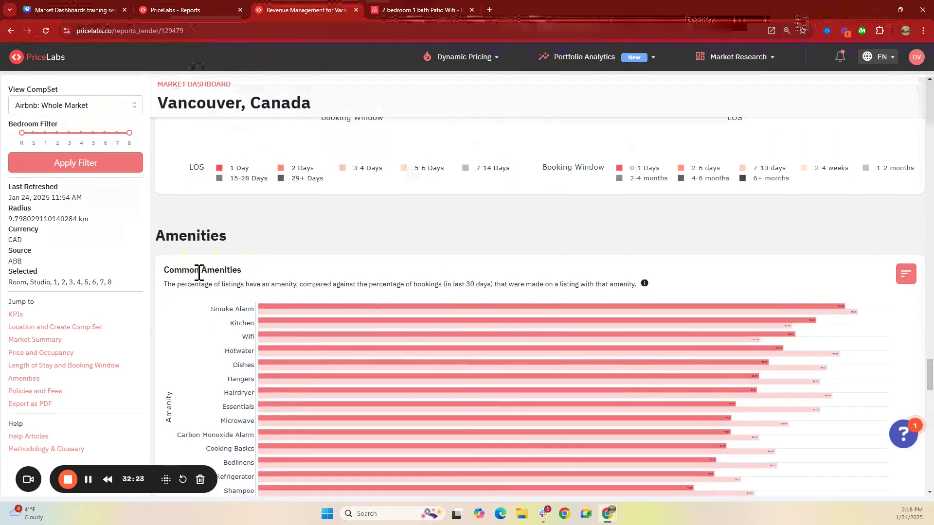
- Compare the Common Amenities chart's listing and booking percentages with the Desired Amenities chart, including its Selfcheck-in bar
{"action": "scroll", "coordinate": [198, 273], "scroll_direction": "down", "scroll_amount": 2}
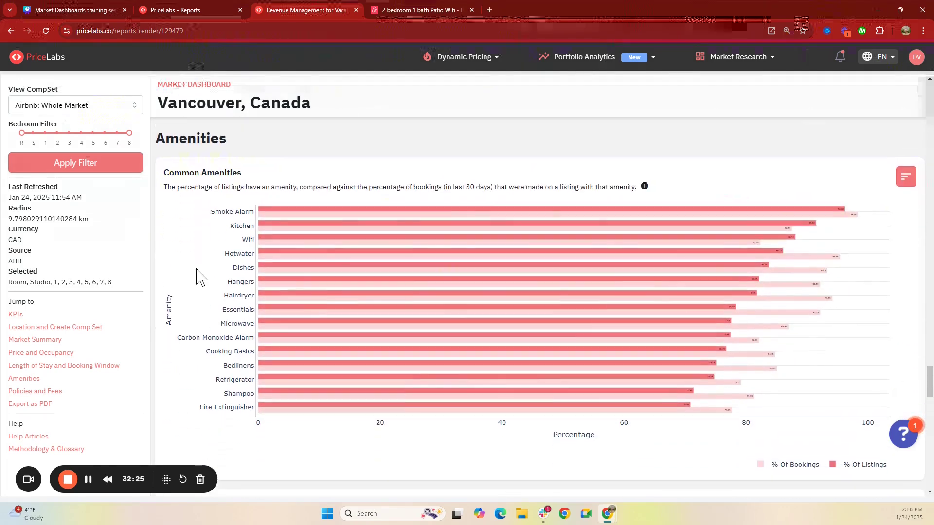
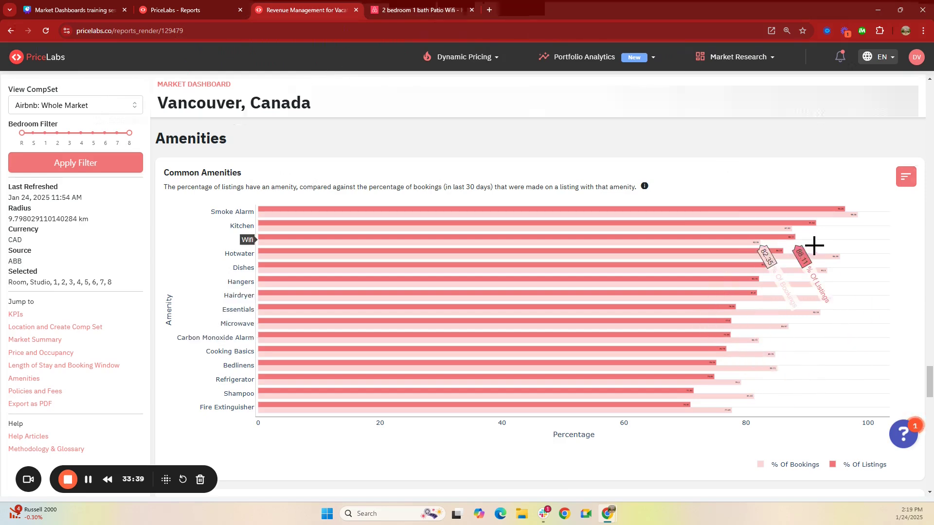
{"action": "scroll", "coordinate": [676, 409], "scroll_direction": "down", "scroll_amount": 2}
{"action": "scroll", "coordinate": [697, 384], "scroll_direction": "down", "scroll_amount": 3}
{"action": "scroll", "coordinate": [546, 298], "scroll_direction": "down", "scroll_amount": 1}
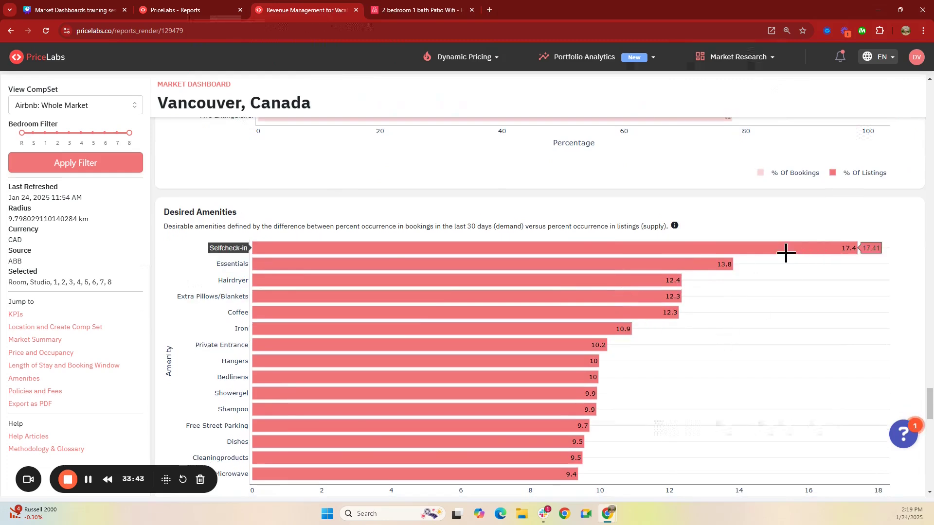
{"action": "scroll", "coordinate": [646, 334], "scroll_direction": "up", "scroll_amount": 2}
{"action": "scroll", "coordinate": [682, 208], "scroll_direction": "up", "scroll_amount": 2}
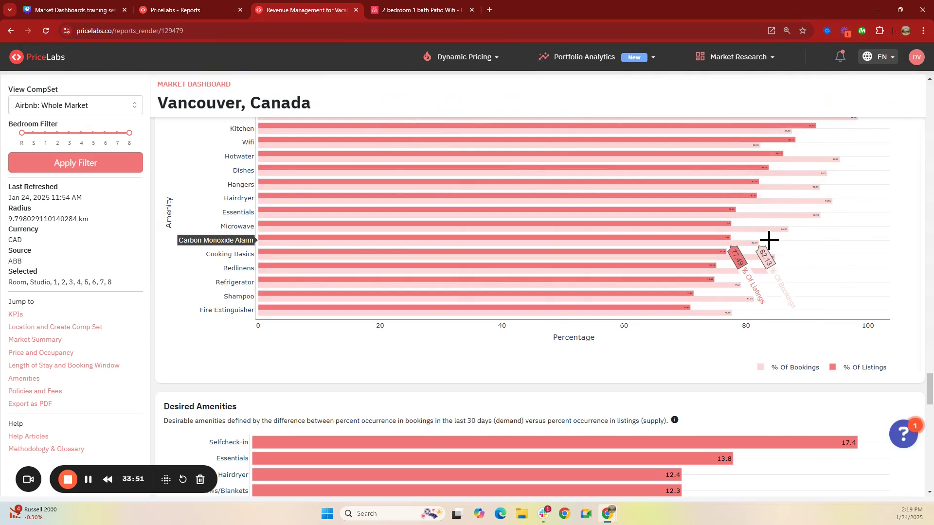
{"action": "scroll", "coordinate": [632, 369], "scroll_direction": "down", "scroll_amount": 1}
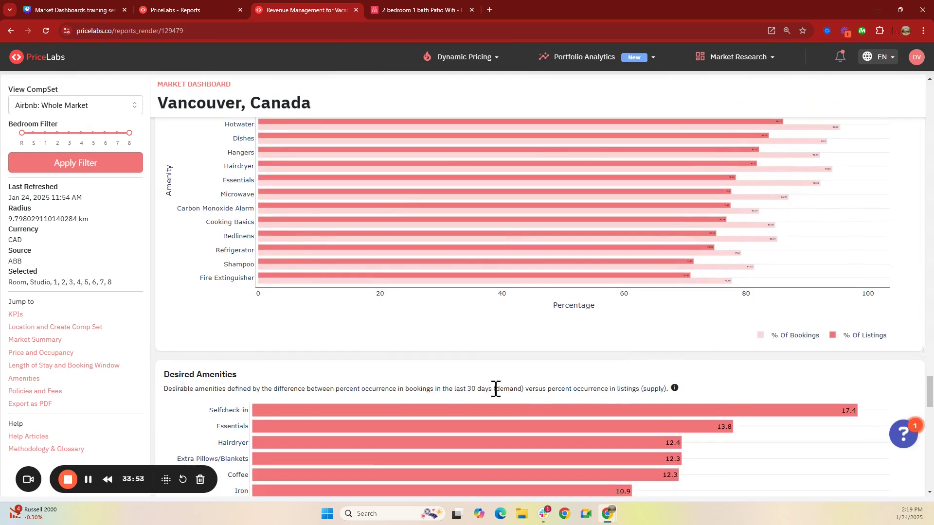
{"action": "scroll", "coordinate": [211, 432], "scroll_direction": "down", "scroll_amount": 1}
{"action": "scroll", "coordinate": [200, 381], "scroll_direction": "down", "scroll_amount": 2}
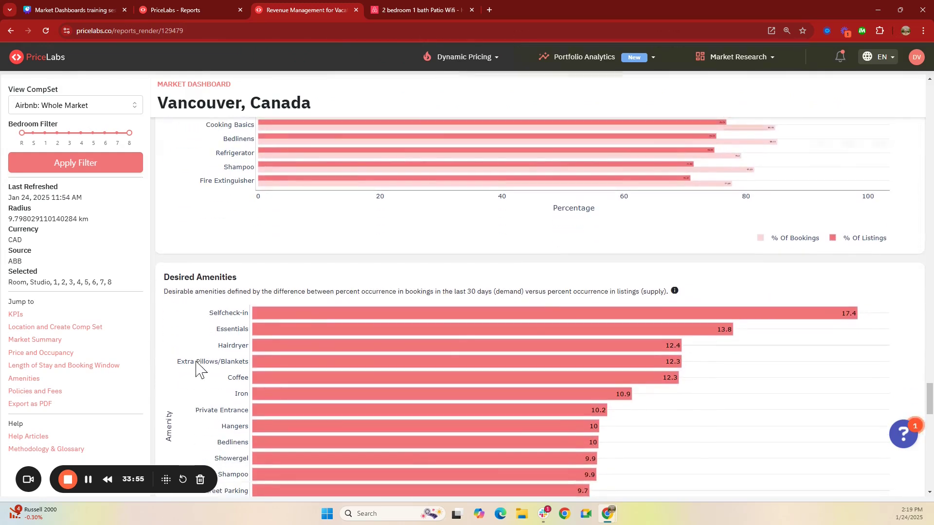
{"action": "scroll", "coordinate": [197, 363], "scroll_direction": "down", "scroll_amount": 3}
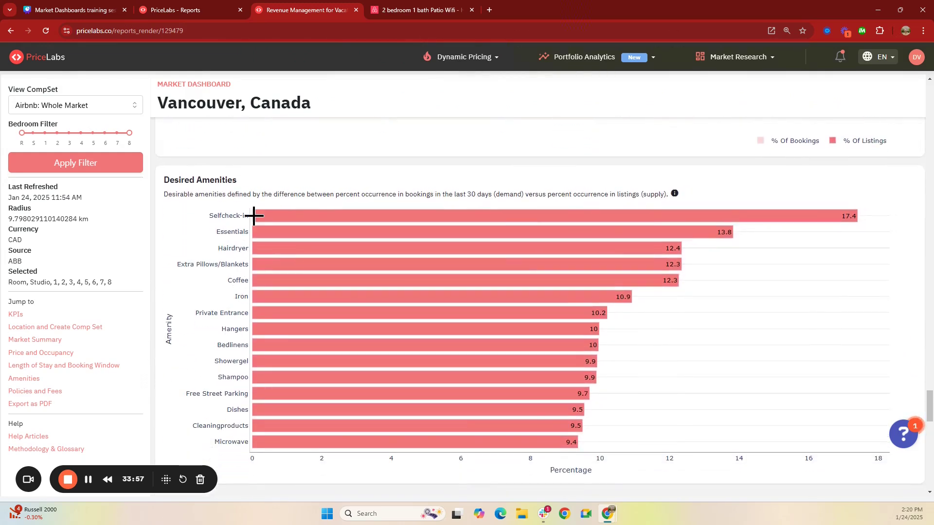
{"action": "mouse_move", "coordinate": [253, 215]}
- Add the Hottub amenity to the amenities charts through the Common Amenities filter
{"action": "scroll", "coordinate": [884, 353], "scroll_direction": "up", "scroll_amount": 4}
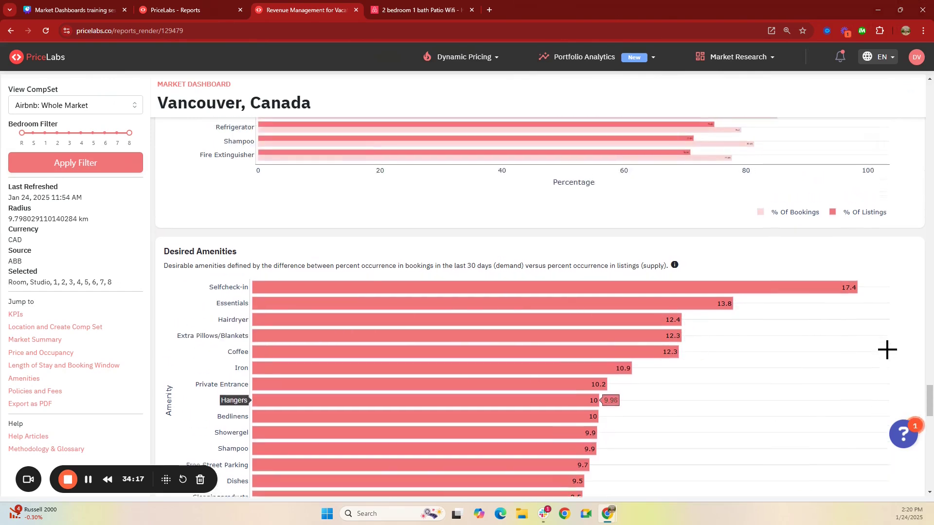
{"action": "scroll", "coordinate": [891, 357], "scroll_direction": "up", "scroll_amount": 3}
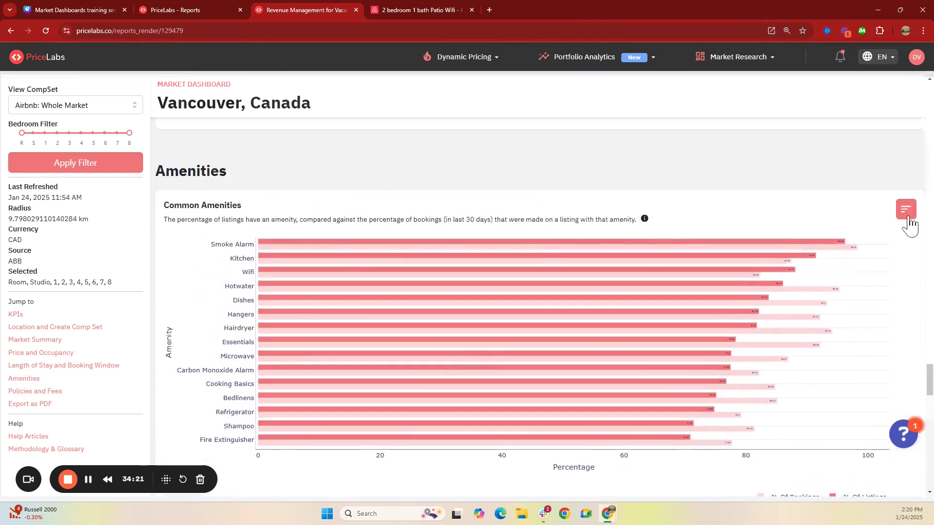
{"action": "left_click", "coordinate": [907, 214]}
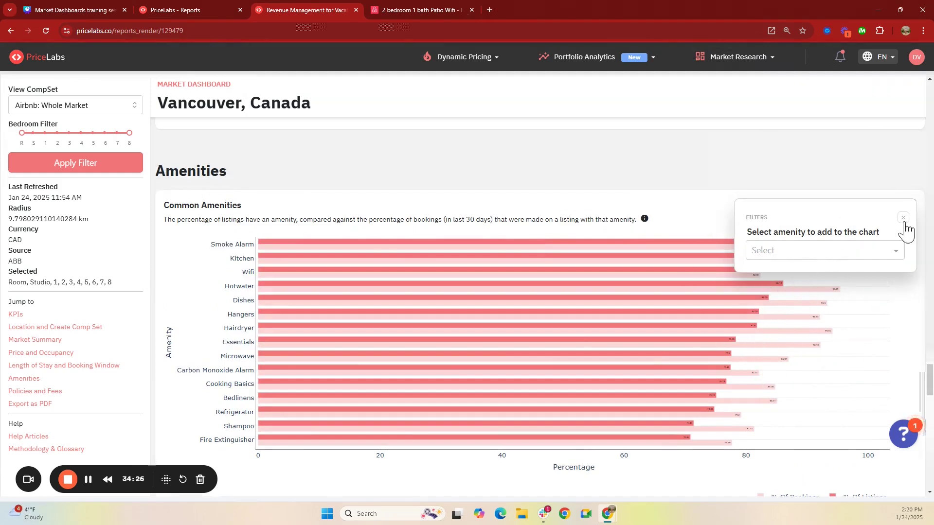
{"action": "left_click", "coordinate": [805, 256]}
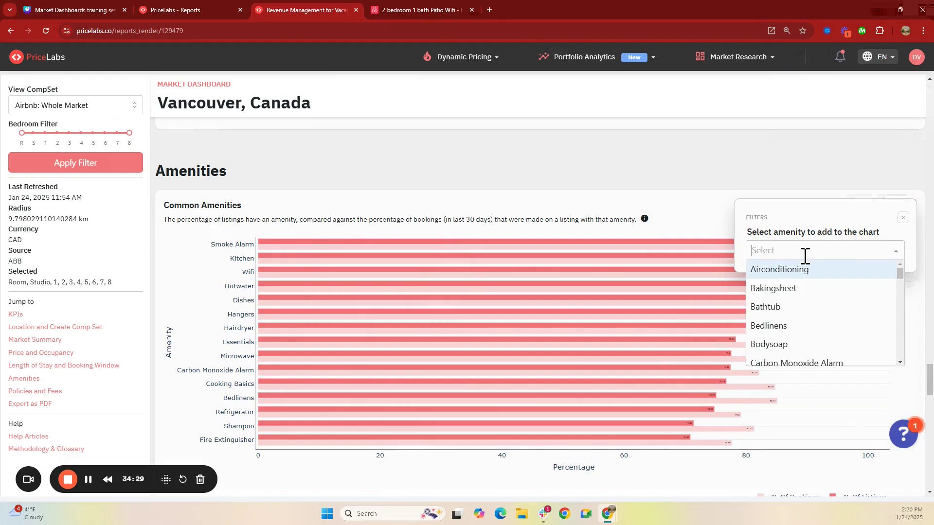
{"action": "type", "text": "hot"}
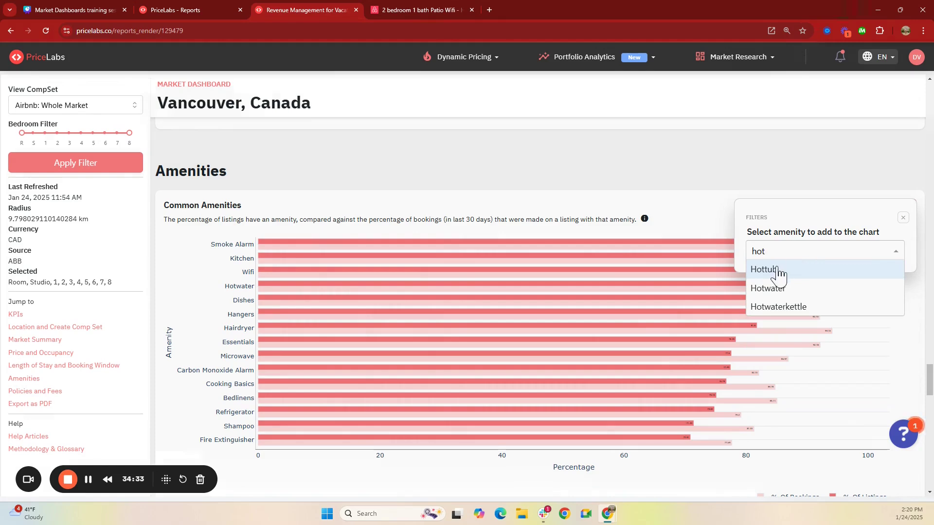
{"action": "left_click", "coordinate": [777, 271]}
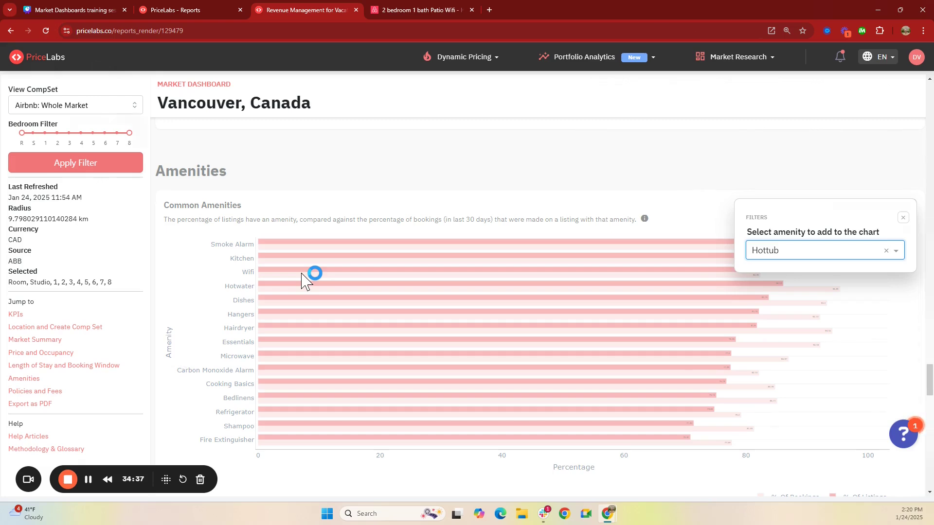
- Inspect the Hottub entry in the amenities charts and highlight the "in last 30 days" note in the Common Amenities description
{"action": "scroll", "coordinate": [424, 277], "scroll_direction": "down", "scroll_amount": 5}
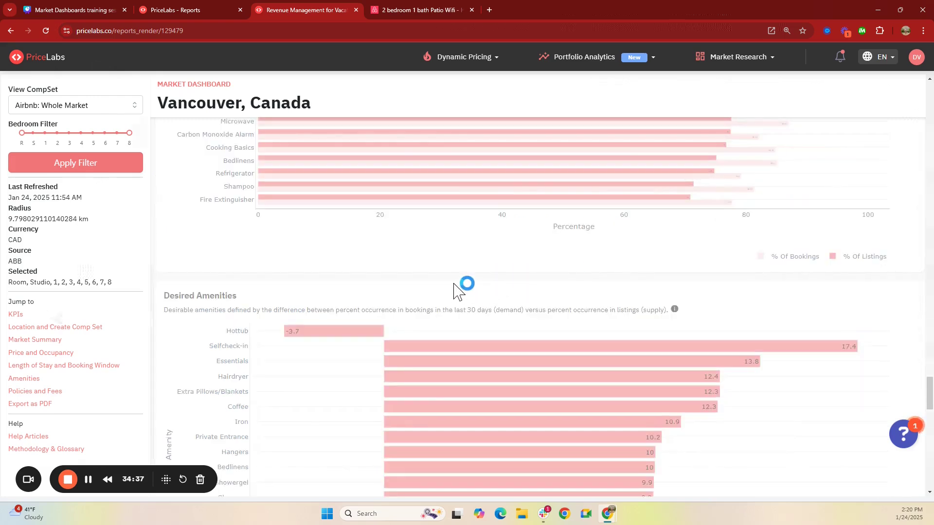
{"action": "scroll", "coordinate": [450, 297], "scroll_direction": "up", "scroll_amount": 3}
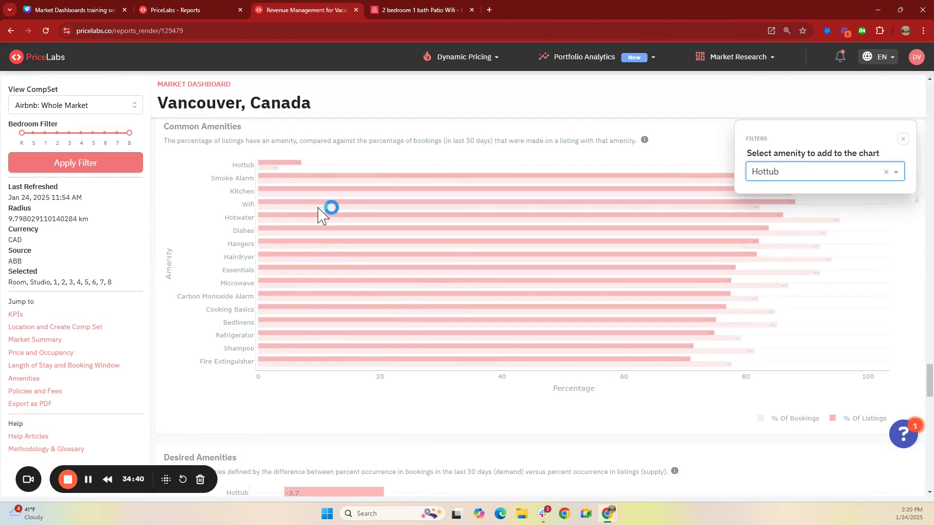
{"action": "scroll", "coordinate": [273, 190], "scroll_direction": "up", "scroll_amount": 1}
{"action": "scroll", "coordinate": [285, 238], "scroll_direction": "up", "scroll_amount": 2}
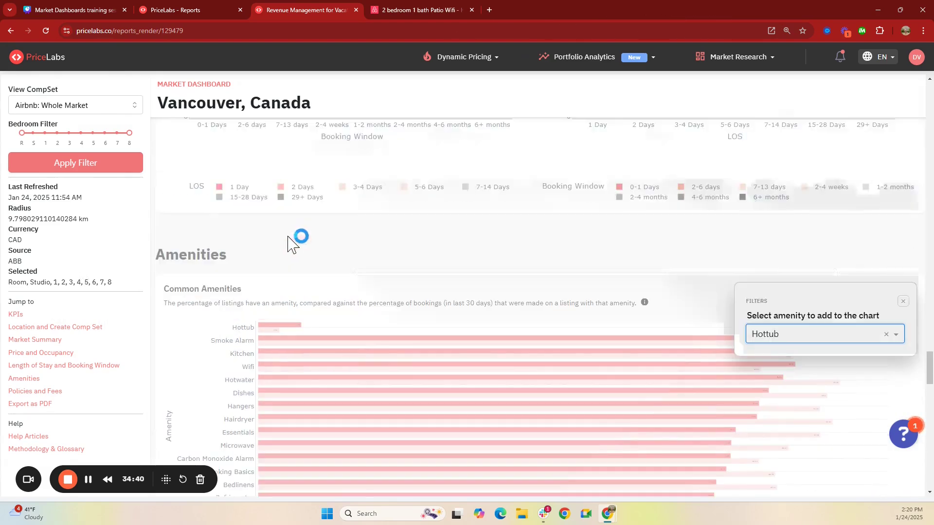
{"action": "scroll", "coordinate": [292, 253], "scroll_direction": "up", "scroll_amount": 4}
{"action": "scroll", "coordinate": [423, 316], "scroll_direction": "down", "scroll_amount": 1}
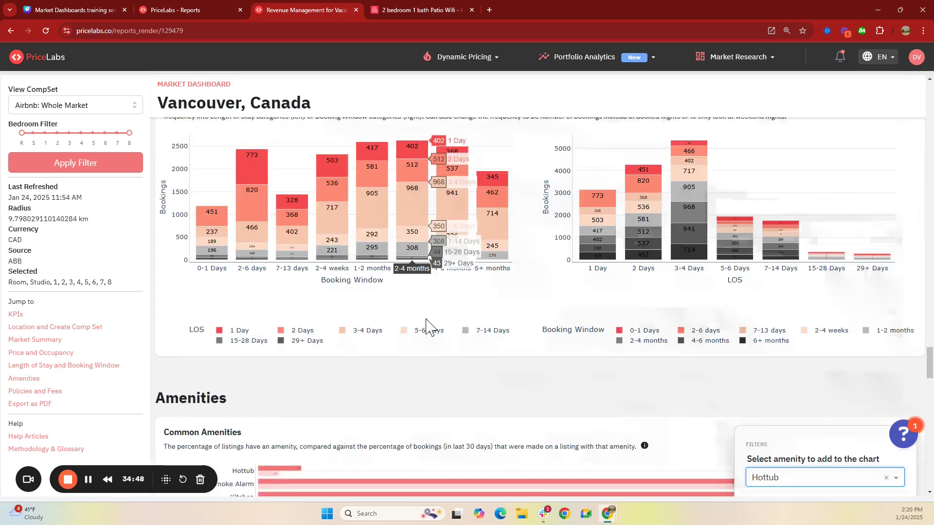
{"action": "scroll", "coordinate": [400, 327], "scroll_direction": "down", "scroll_amount": 4}
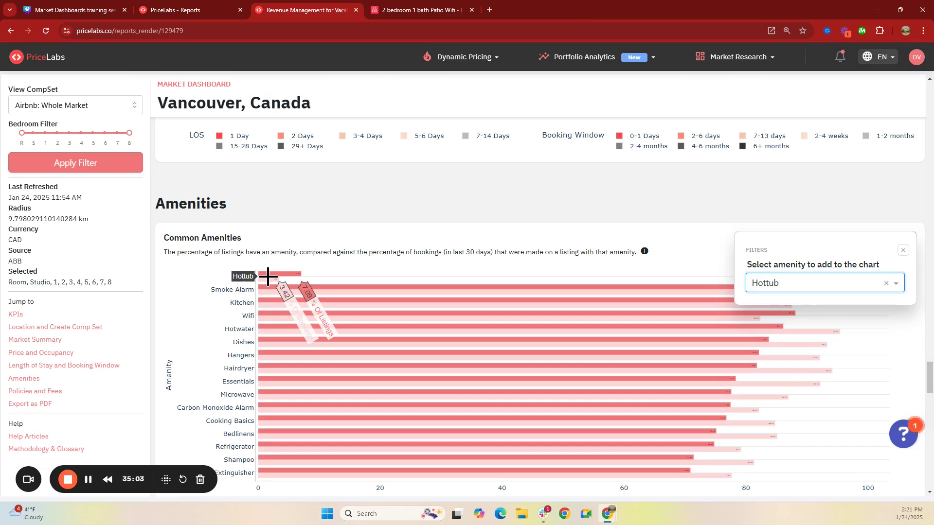
{"action": "left_click_drag", "start_coordinate": [443, 256], "coordinate": [492, 264]}
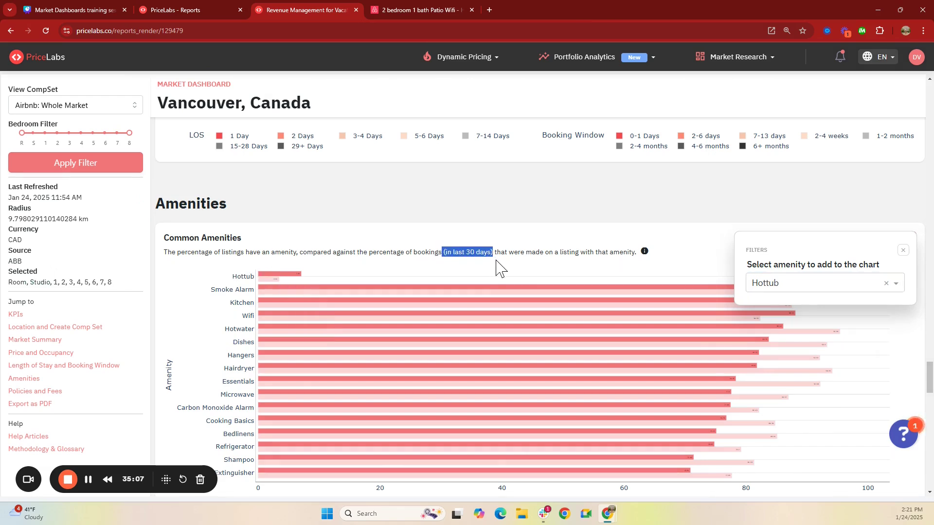
{"action": "left_click", "coordinate": [498, 261]}
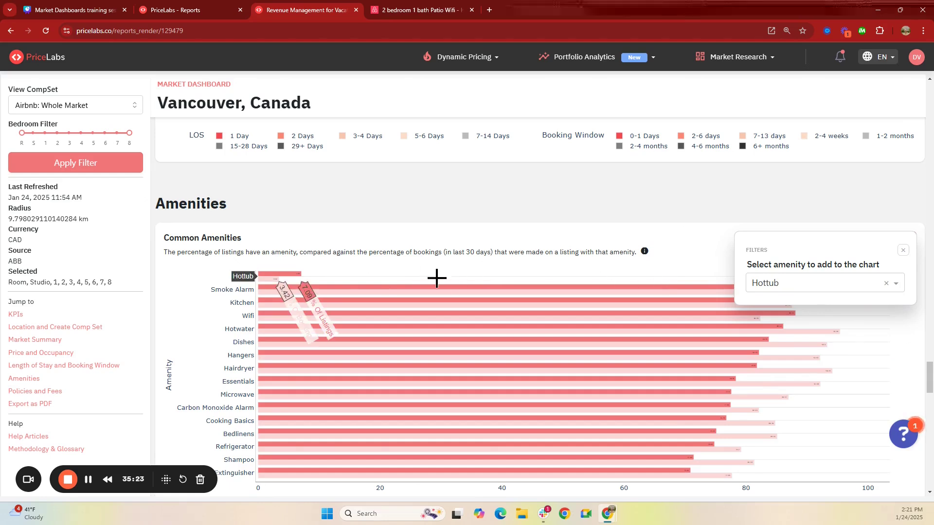
- Browse the other amenities that can be added to the chart and close the filter without changing the Hottub selection
{"action": "left_click", "coordinate": [787, 291]}
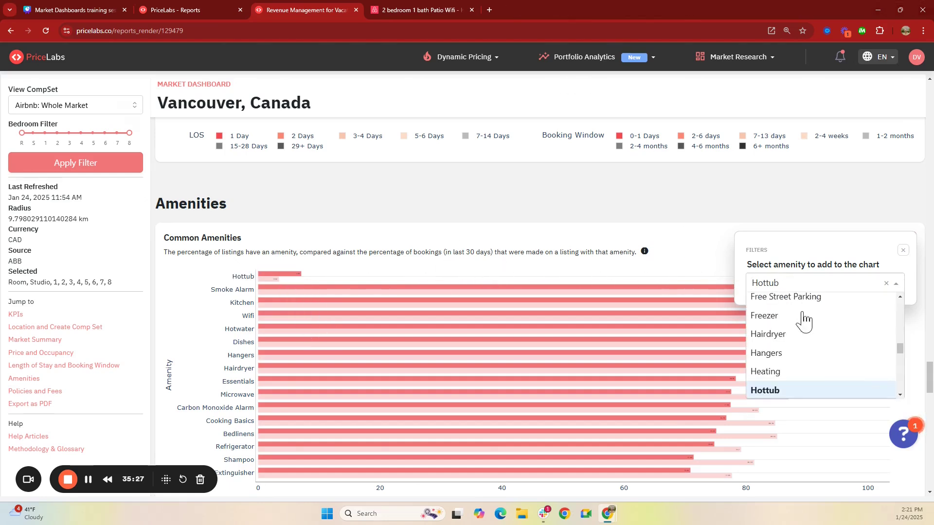
{"action": "scroll", "coordinate": [794, 347], "scroll_direction": "down", "scroll_amount": 3}
{"action": "scroll", "coordinate": [803, 360], "scroll_direction": "down", "scroll_amount": 2}
{"action": "scroll", "coordinate": [826, 362], "scroll_direction": "down", "scroll_amount": 3}
{"action": "scroll", "coordinate": [781, 347], "scroll_direction": "up", "scroll_amount": 2}
{"action": "scroll", "coordinate": [810, 355], "scroll_direction": "down", "scroll_amount": 4}
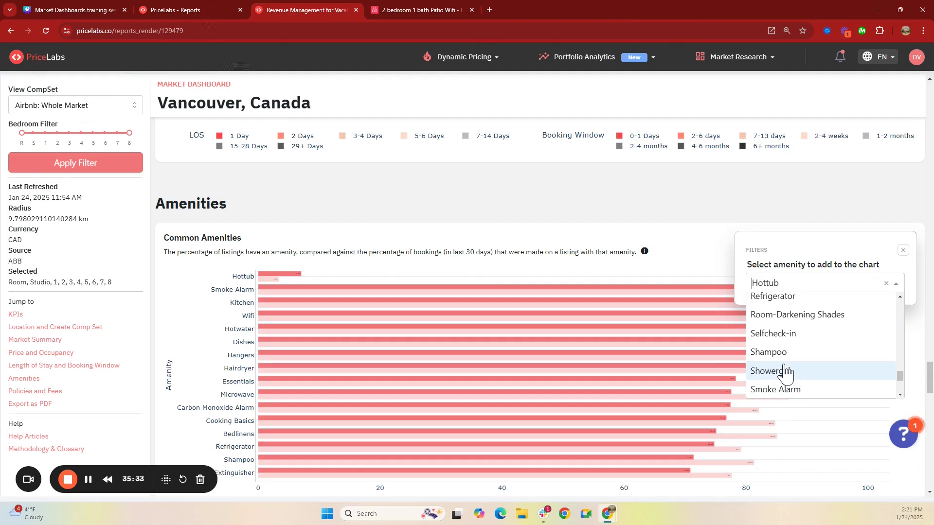
{"action": "left_click", "coordinate": [903, 251]}
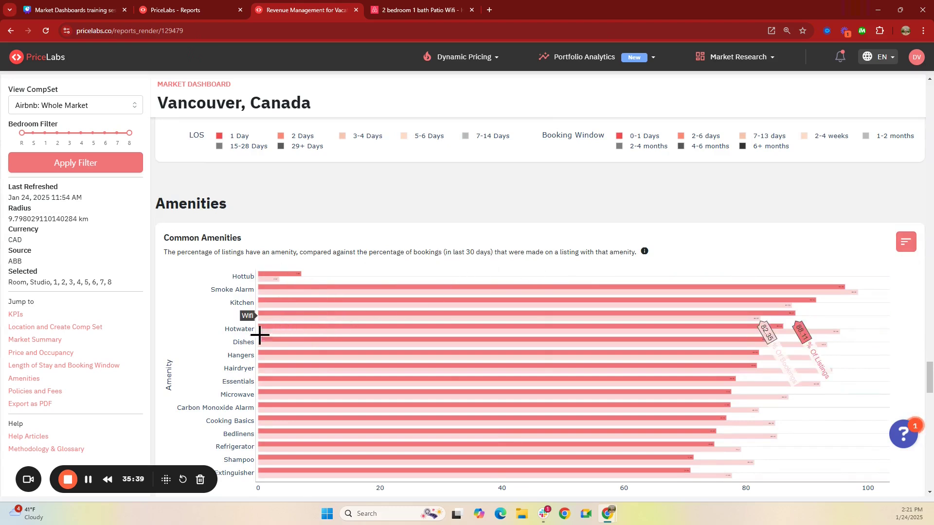
- Examine the Desired Amenities chart with Hottub included, comparing it with Selfcheck-in and the remaining amenities
{"action": "scroll", "coordinate": [204, 336], "scroll_direction": "down", "scroll_amount": 3}
{"action": "scroll", "coordinate": [214, 355], "scroll_direction": "down", "scroll_amount": 1}
{"action": "mouse_move", "coordinate": [260, 389]}
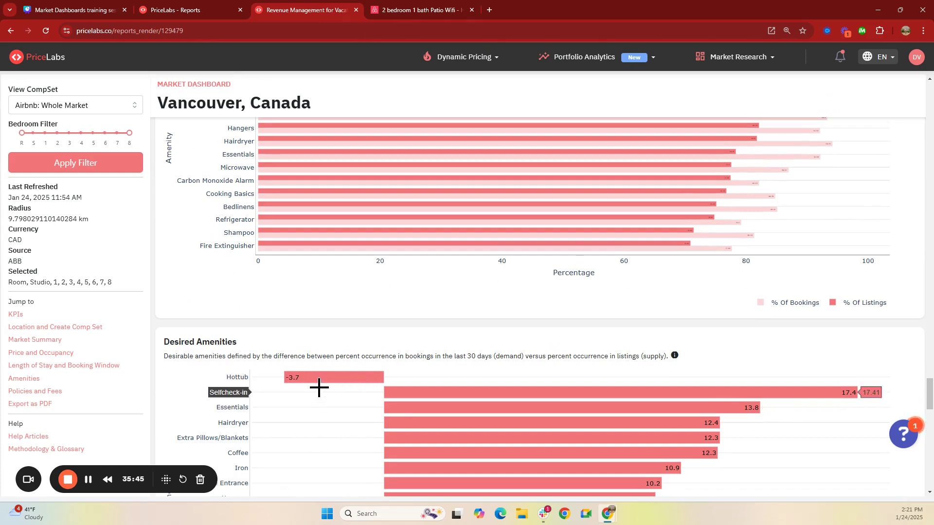
{"action": "scroll", "coordinate": [198, 286], "scroll_direction": "down", "scroll_amount": 2}
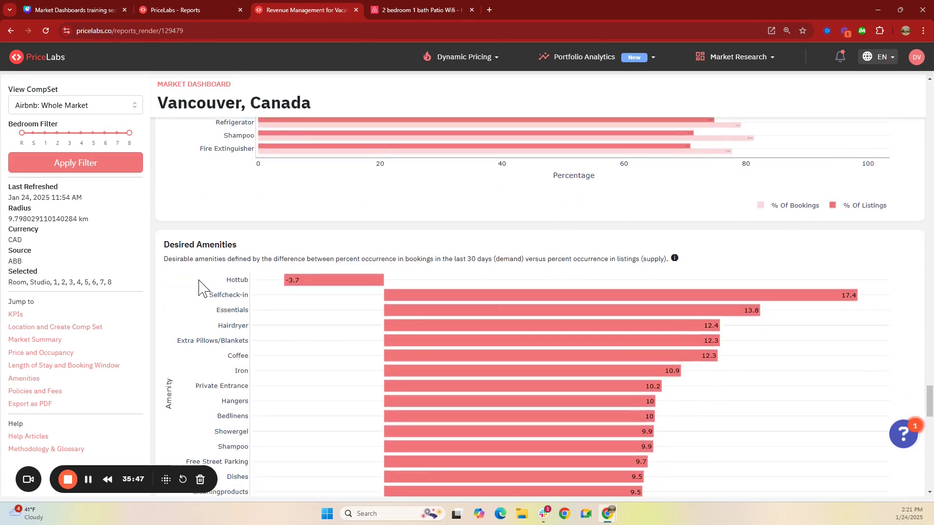
{"action": "scroll", "coordinate": [214, 274], "scroll_direction": "down", "scroll_amount": 3}
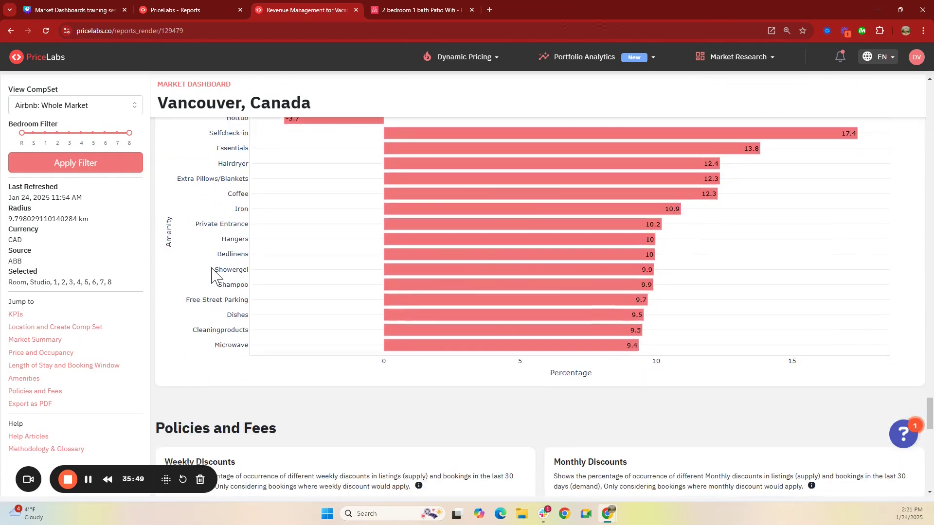
- Examine the Weekly Discounts chart under Policies and Fees and highlight "bookings in the last 30" in its description
{"action": "scroll", "coordinate": [253, 316], "scroll_direction": "down", "scroll_amount": 3}
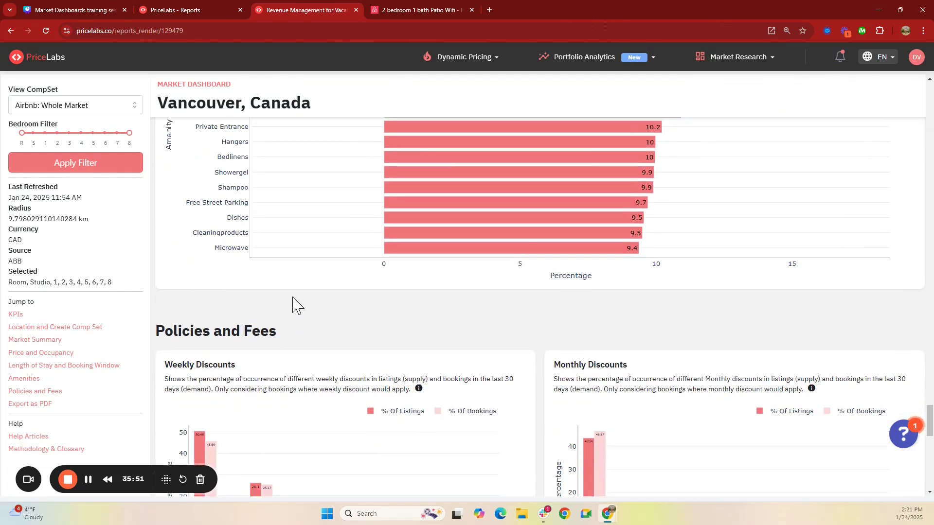
{"action": "scroll", "coordinate": [548, 292], "scroll_direction": "down", "scroll_amount": 1}
{"action": "scroll", "coordinate": [548, 272], "scroll_direction": "down", "scroll_amount": 2}
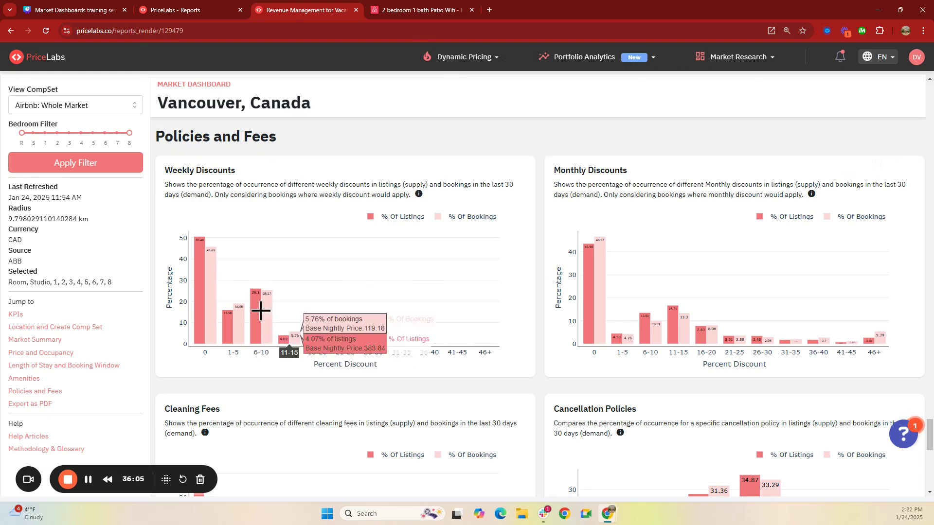
{"action": "mouse_move", "coordinate": [201, 303]}
{"action": "mouse_move", "coordinate": [231, 325]}
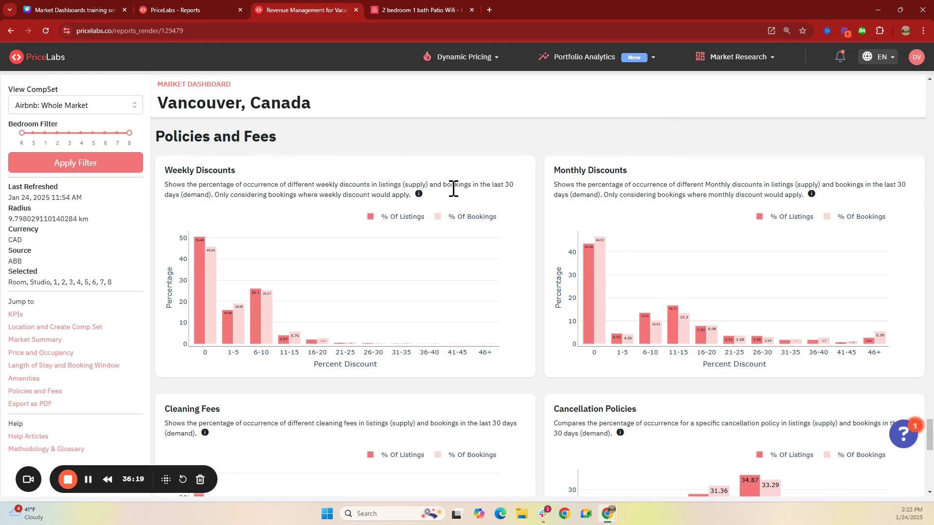
{"action": "left_click_drag", "start_coordinate": [444, 185], "coordinate": [512, 185]}
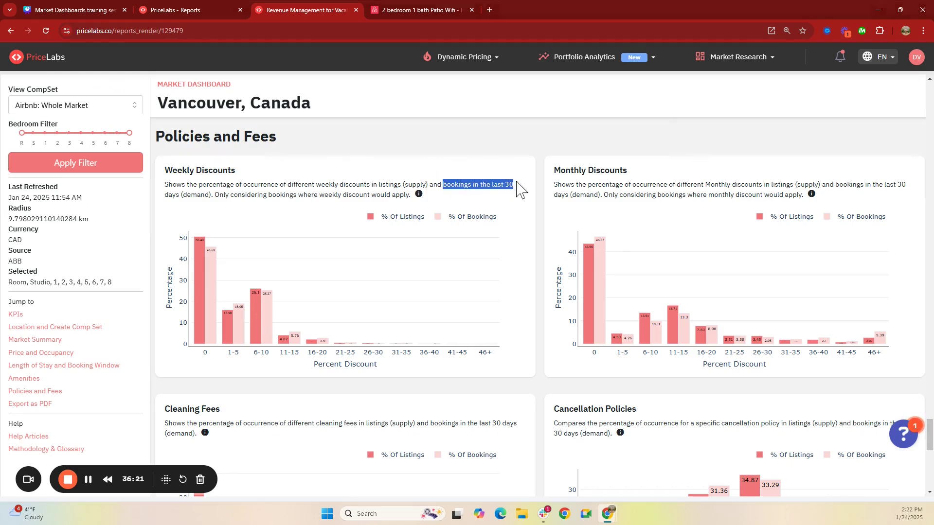
{"action": "left_click", "coordinate": [540, 237]}
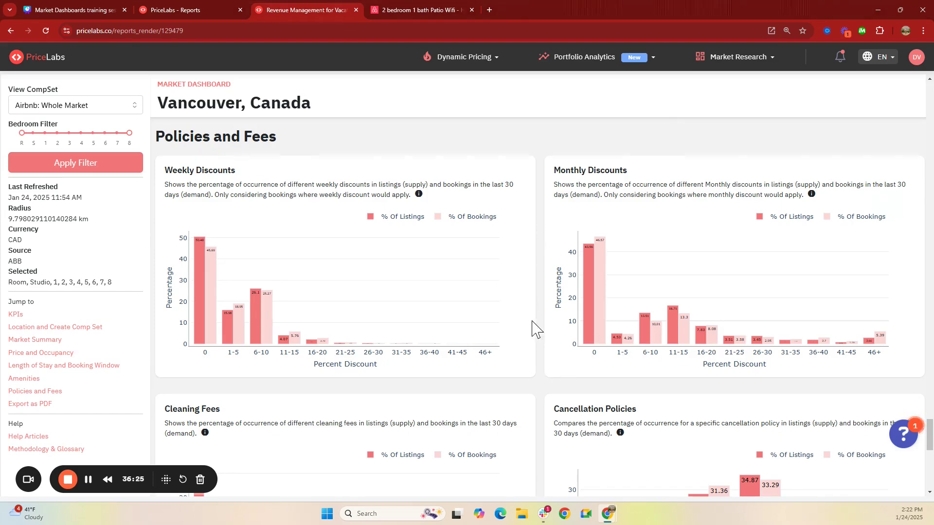
- Examine the Cleaning Fees and Cancellation Policies charts, comparing the listings, bookings and base nightly prices for the Firm and Strict policies
{"action": "scroll", "coordinate": [538, 297], "scroll_direction": "down", "scroll_amount": 3}
{"action": "scroll", "coordinate": [535, 292], "scroll_direction": "down", "scroll_amount": 1}
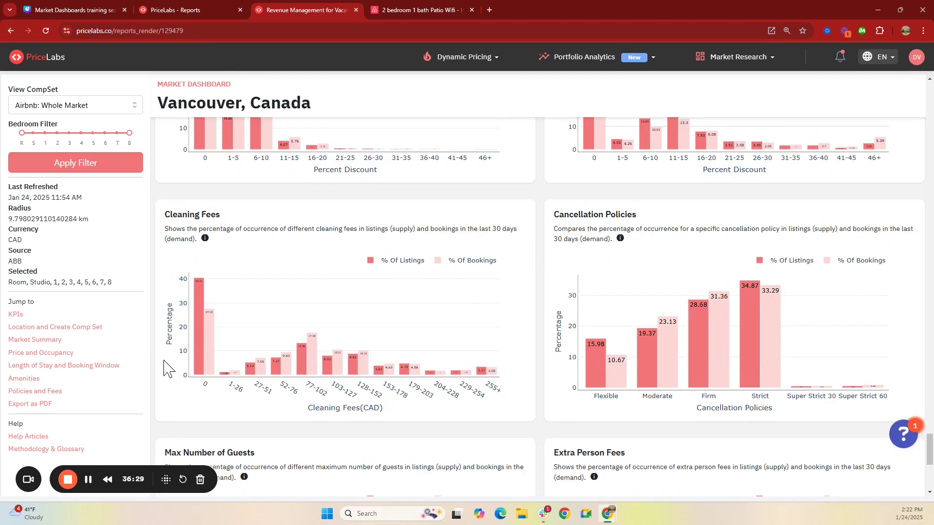
{"action": "mouse_move", "coordinate": [339, 378]}
{"action": "scroll", "coordinate": [584, 354], "scroll_direction": "down", "scroll_amount": 1}
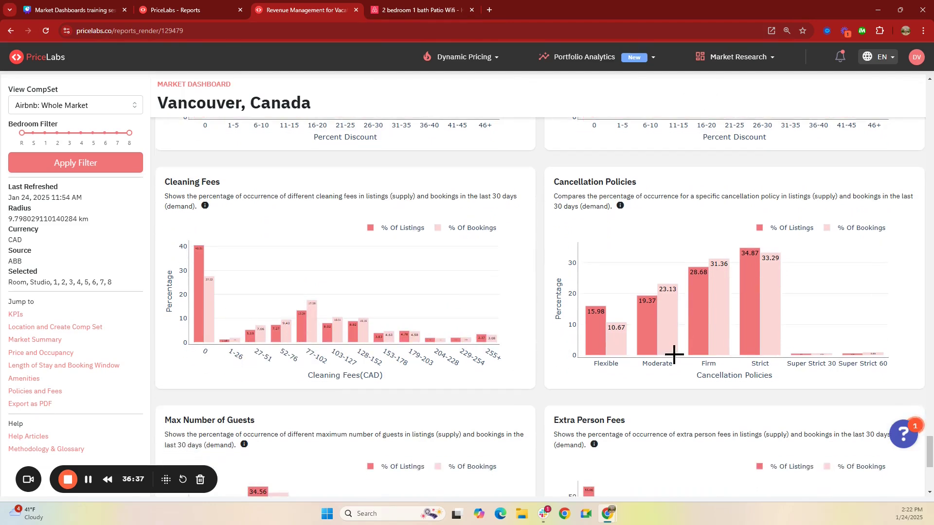
{"action": "mouse_move", "coordinate": [771, 327]}
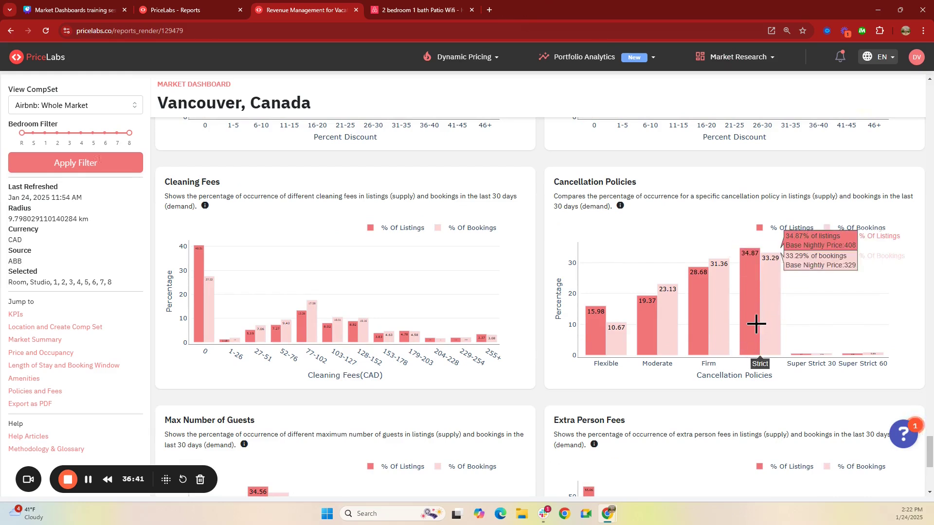
{"action": "mouse_move", "coordinate": [732, 305]}
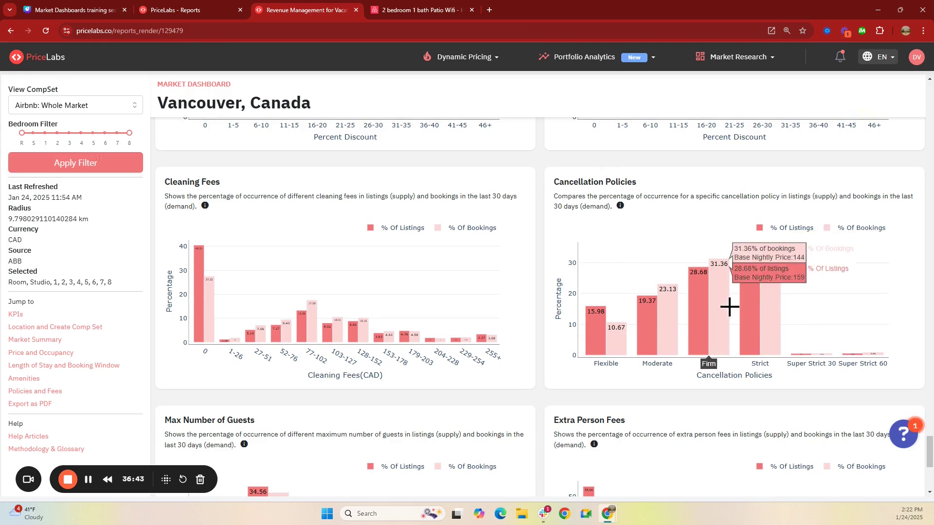
{"action": "mouse_move", "coordinate": [771, 305]}
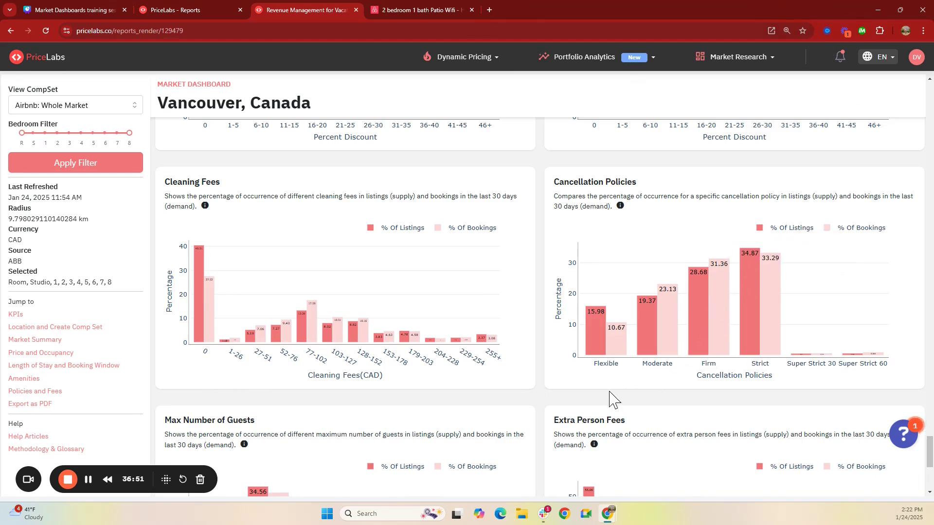
- Examine the Max Number of Guests and Extra Person Fees charts and read the Export as PDF instructions
{"action": "scroll", "coordinate": [540, 387], "scroll_direction": "down", "scroll_amount": 3}
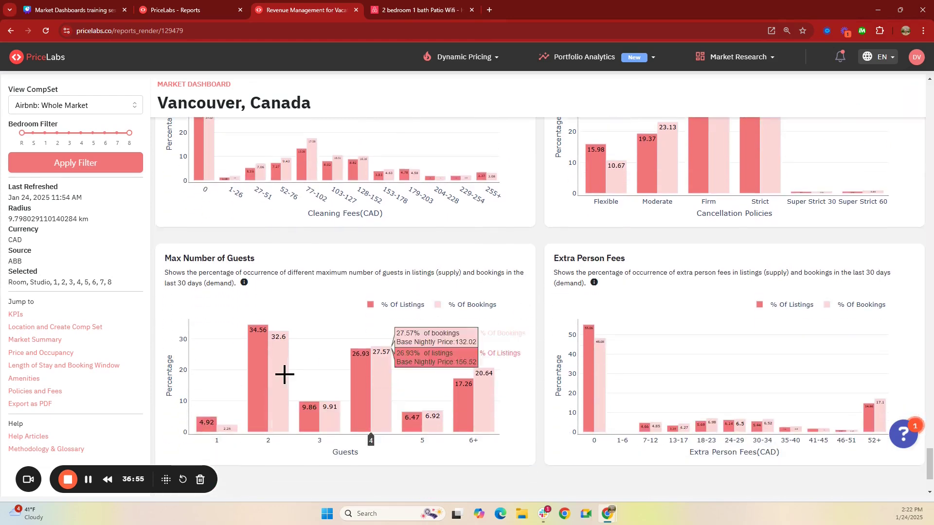
{"action": "scroll", "coordinate": [535, 386], "scroll_direction": "down", "scroll_amount": 1}
{"action": "scroll", "coordinate": [535, 386], "scroll_direction": "down", "scroll_amount": 2}
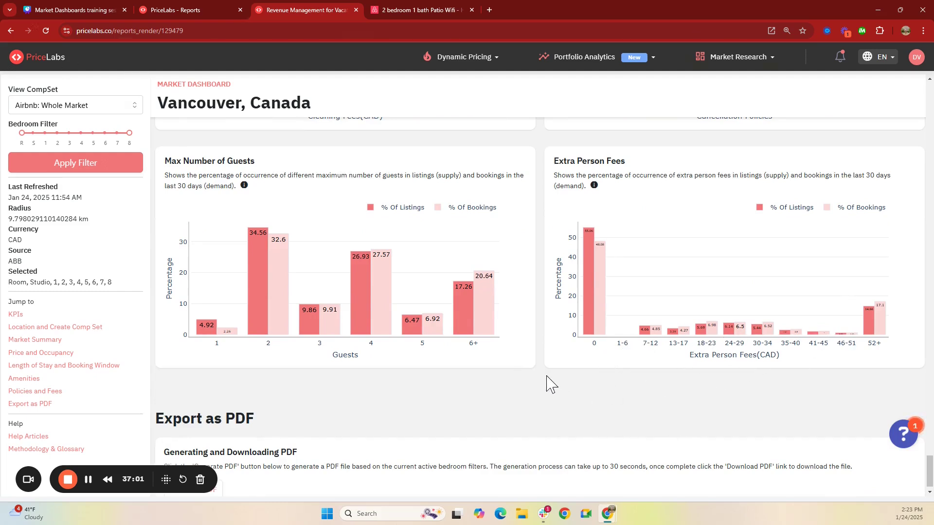
{"action": "scroll", "coordinate": [550, 385], "scroll_direction": "up", "scroll_amount": 1}
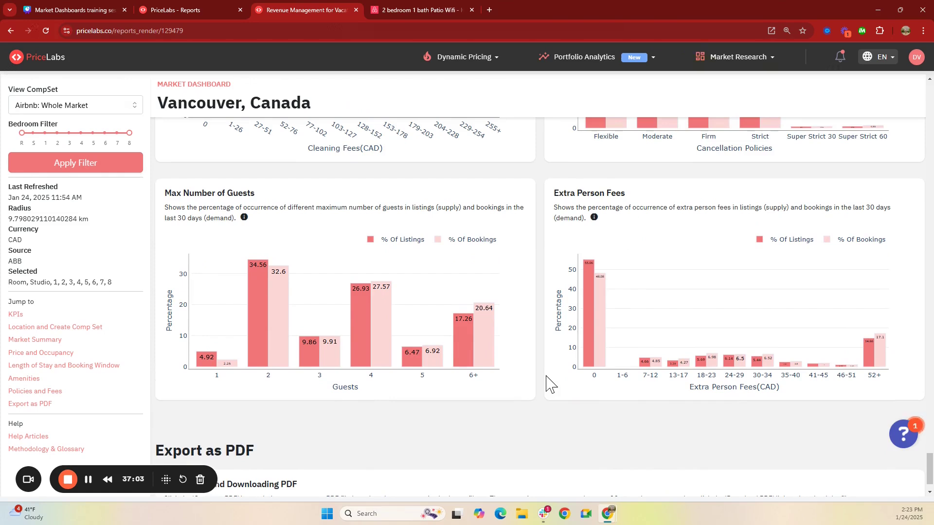
{"action": "scroll", "coordinate": [533, 374], "scroll_direction": "down", "scroll_amount": 1}
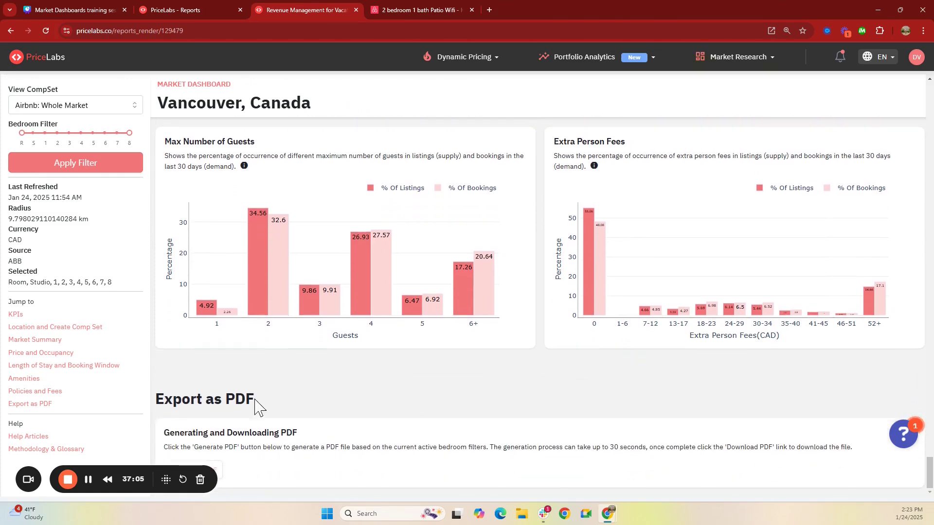
{"action": "left_click_drag", "start_coordinate": [119, 482], "coordinate": [363, 458]}
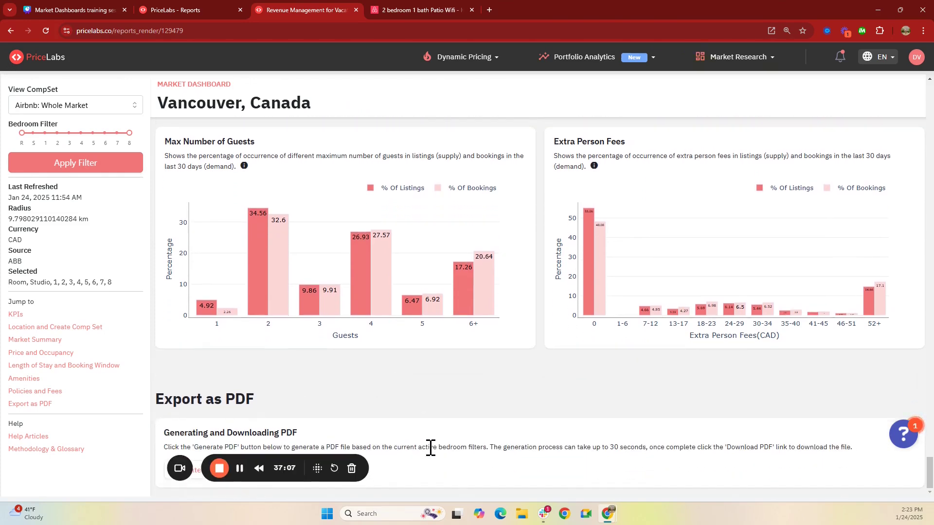
{"action": "left_click_drag", "start_coordinate": [245, 468], "coordinate": [92, 479]}
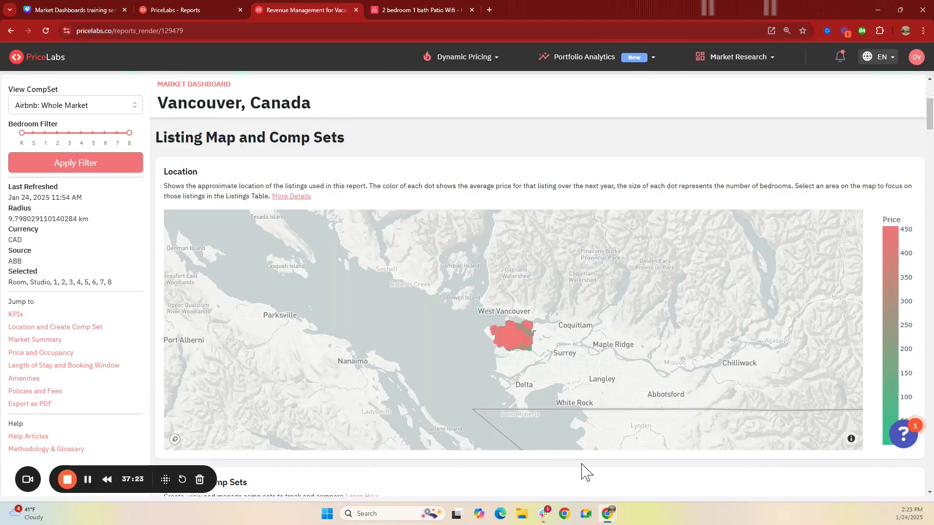
- Select the downtown and northern Vancouver listings on the location map, first with a box selection and then with a freehand lasso
{"action": "scroll", "coordinate": [517, 344], "scroll_direction": "up", "scroll_amount": 2}
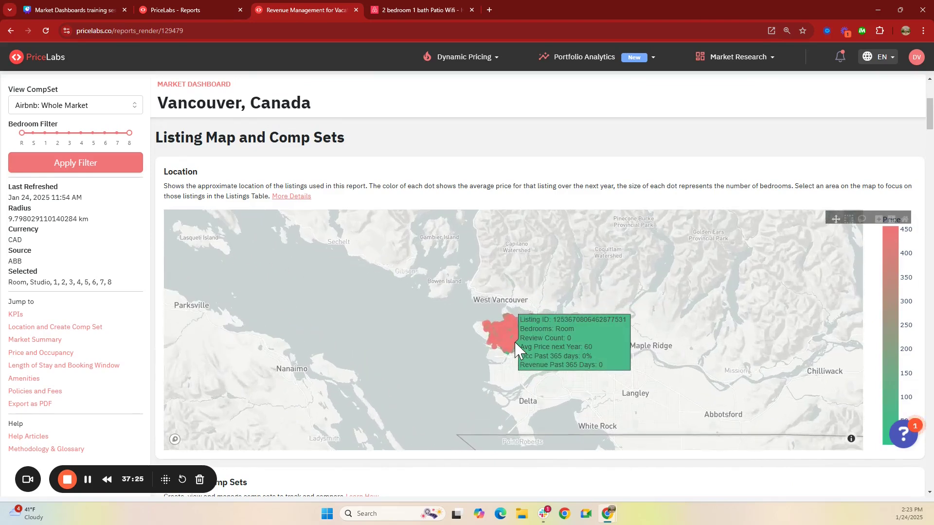
{"action": "scroll", "coordinate": [517, 343], "scroll_direction": "up", "scroll_amount": 5}
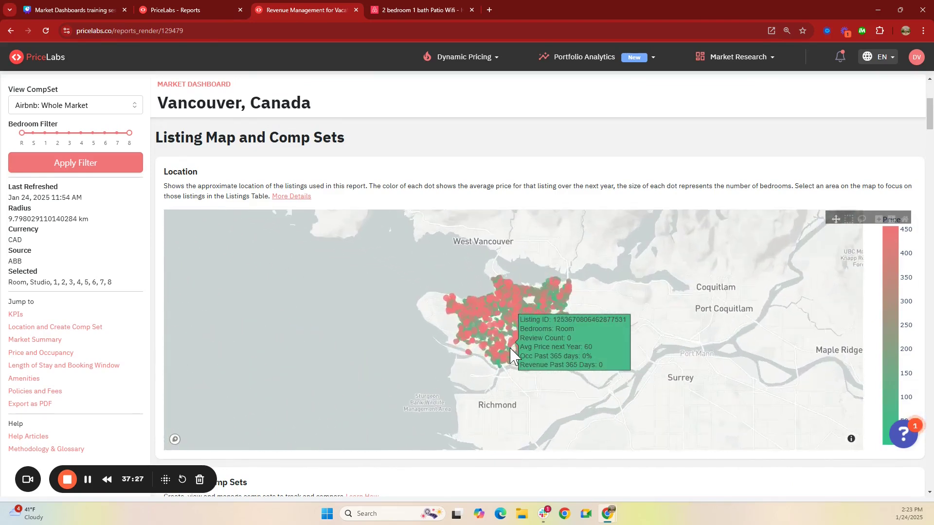
{"action": "scroll", "coordinate": [512, 355], "scroll_direction": "up", "scroll_amount": 3}
{"action": "left_click_drag", "start_coordinate": [384, 348], "coordinate": [372, 380]}
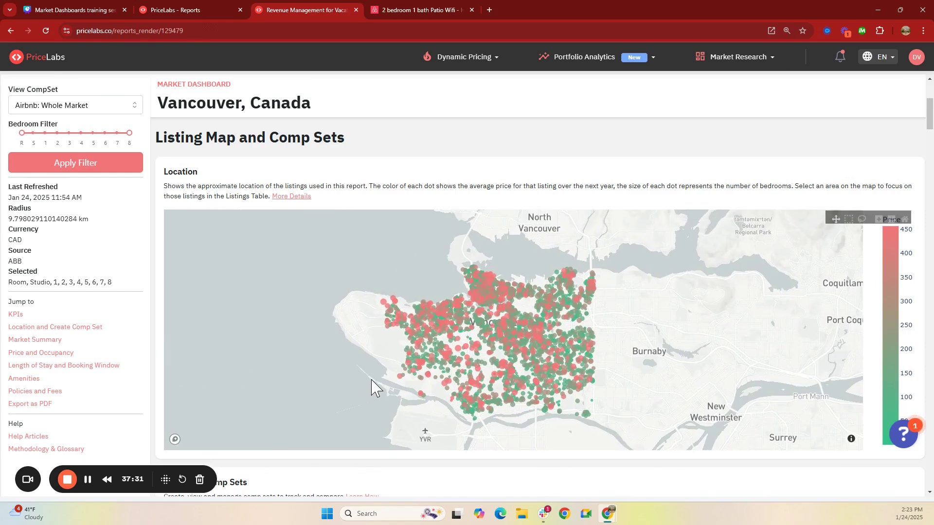
{"action": "scroll", "coordinate": [428, 378], "scroll_direction": "up", "scroll_amount": 2}
{"action": "left_click_drag", "start_coordinate": [469, 339], "coordinate": [450, 359]}
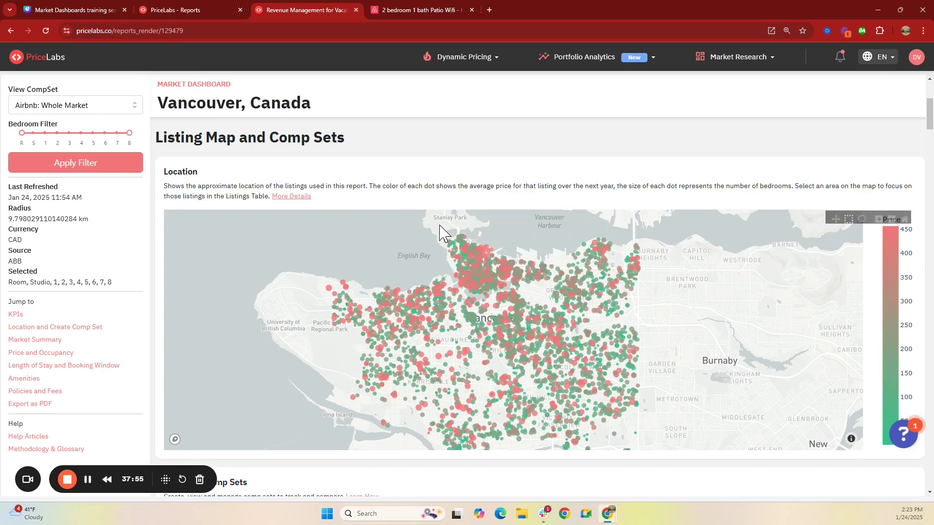
{"action": "left_click_drag", "start_coordinate": [439, 228], "coordinate": [641, 323]}
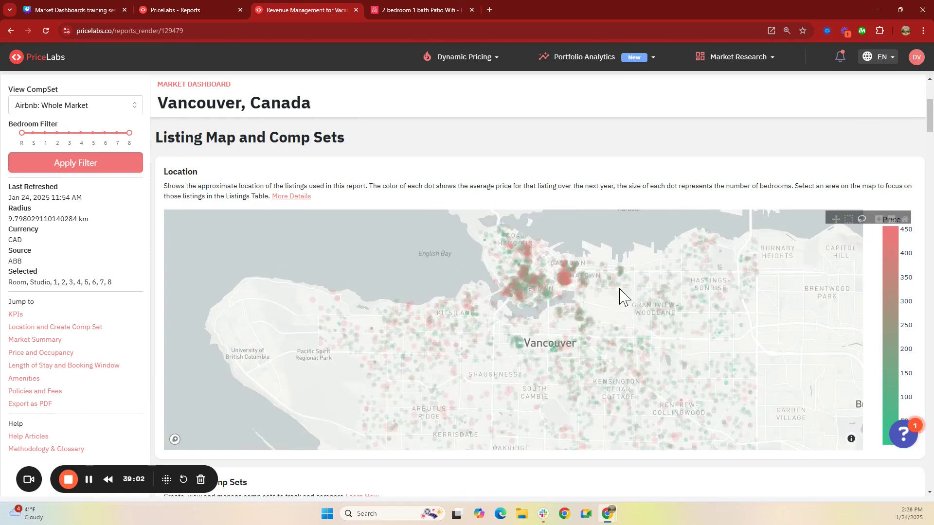
{"action": "mouse_move", "coordinate": [466, 231]}
{"action": "left_mouse_down"}
{"action": "mouse_move", "coordinate": [528, 223]}
{"action": "mouse_move", "coordinate": [573, 250]}
{"action": "mouse_move", "coordinate": [640, 264]}
{"action": "mouse_move", "coordinate": [668, 259]}
{"action": "mouse_move", "coordinate": [701, 227]}
{"action": "mouse_move", "coordinate": [758, 240]}
{"action": "mouse_move", "coordinate": [756, 284]}
{"action": "mouse_move", "coordinate": [732, 347]}
{"action": "mouse_move", "coordinate": [478, 330]}
{"action": "mouse_move", "coordinate": [494, 302]}
{"action": "left_mouse_up"}
- Open the listing filters for creating a new comp set and limit Bedrooms to 2 and 3
{"action": "scroll", "coordinate": [161, 370], "scroll_direction": "down", "scroll_amount": 2}
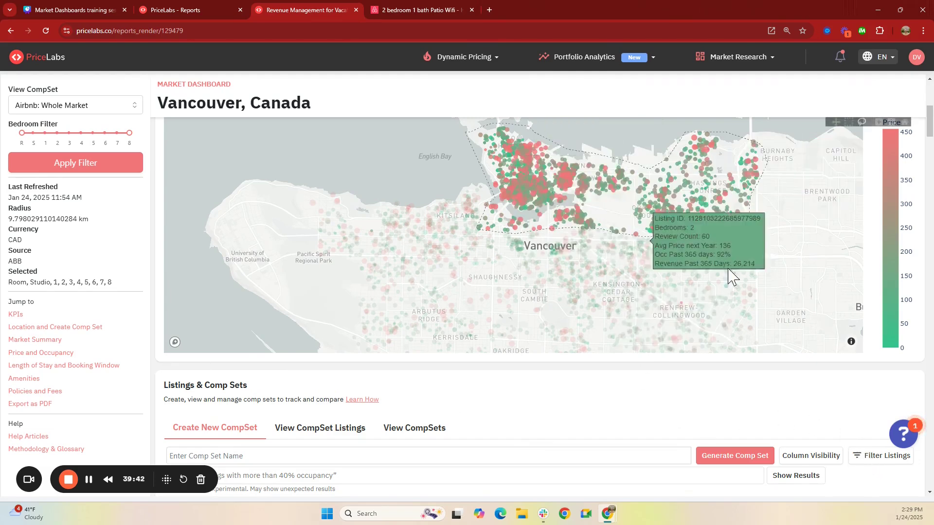
{"action": "scroll", "coordinate": [863, 399], "scroll_direction": "down", "scroll_amount": 2}
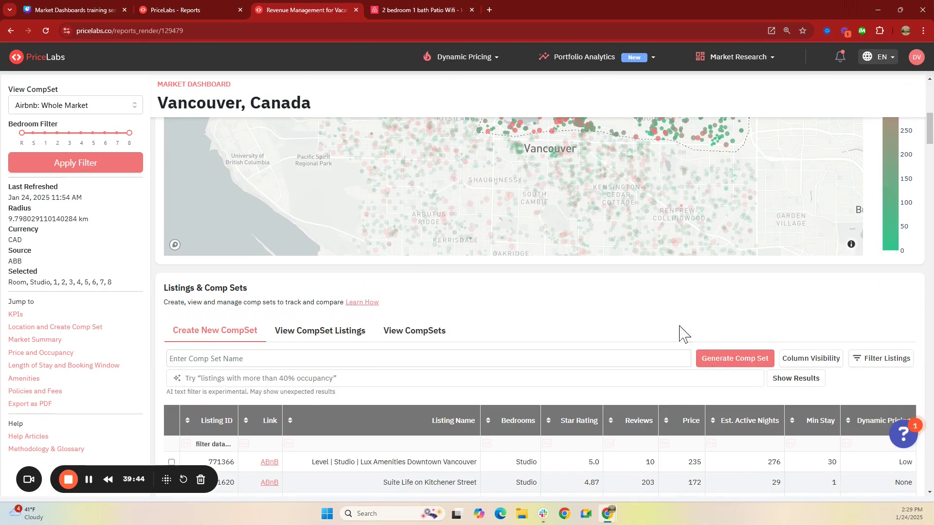
{"action": "scroll", "coordinate": [690, 326], "scroll_direction": "down", "scroll_amount": 1}
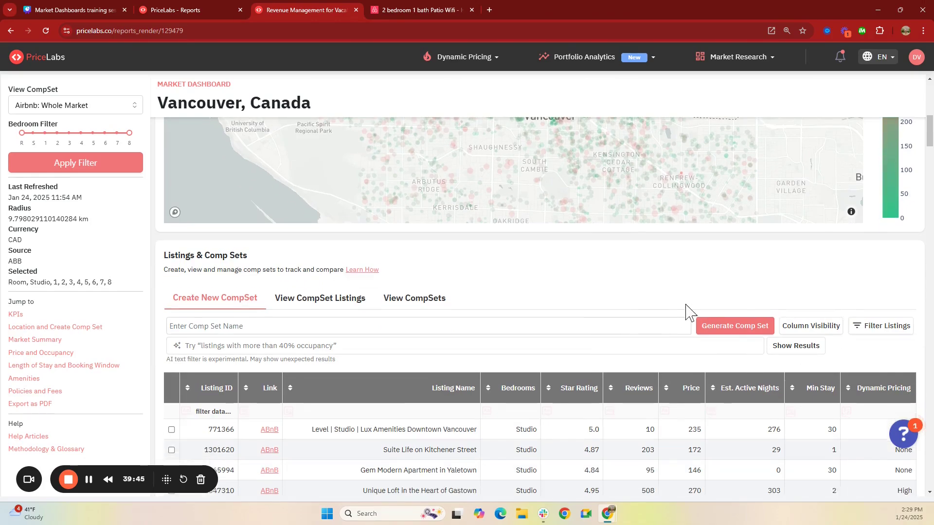
{"action": "left_click", "coordinate": [872, 331]}
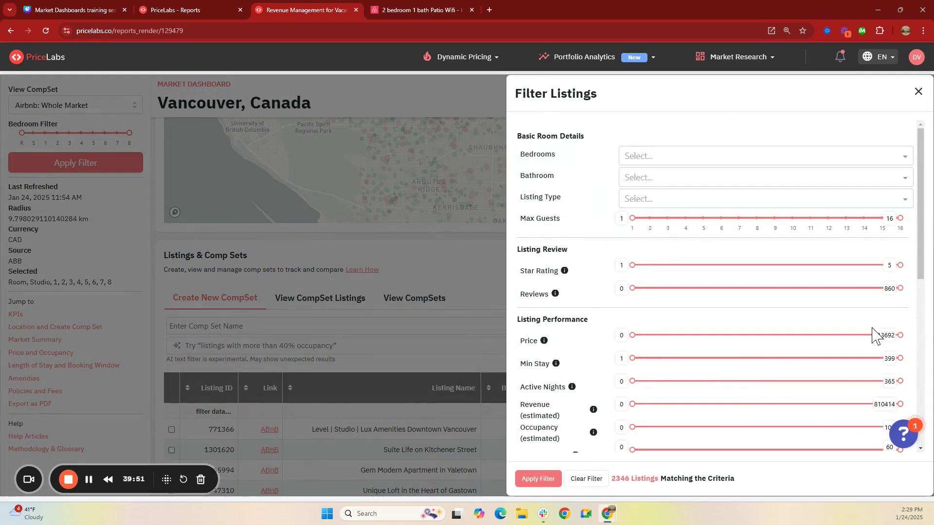
{"action": "left_click", "coordinate": [651, 155]}
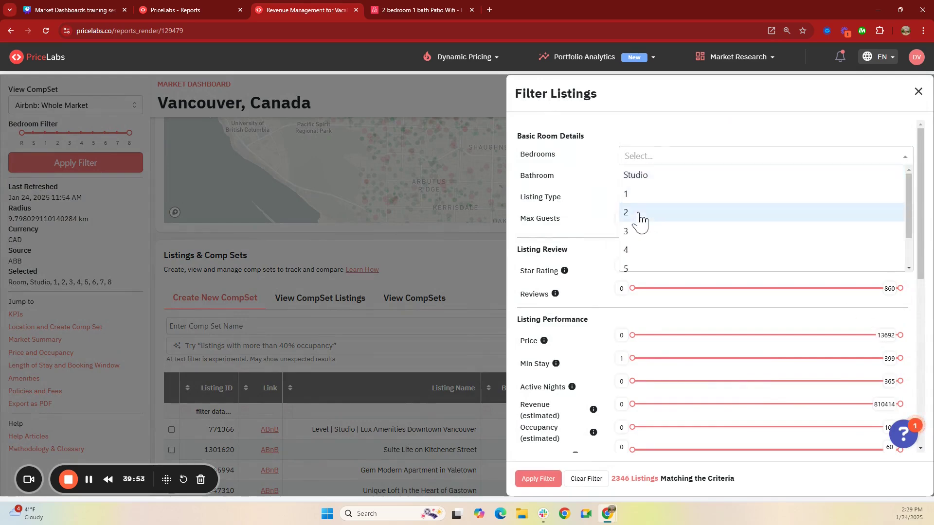
{"action": "left_click", "coordinate": [640, 215]}
{"action": "left_click", "coordinate": [665, 156]}
{"action": "left_click", "coordinate": [630, 217]}
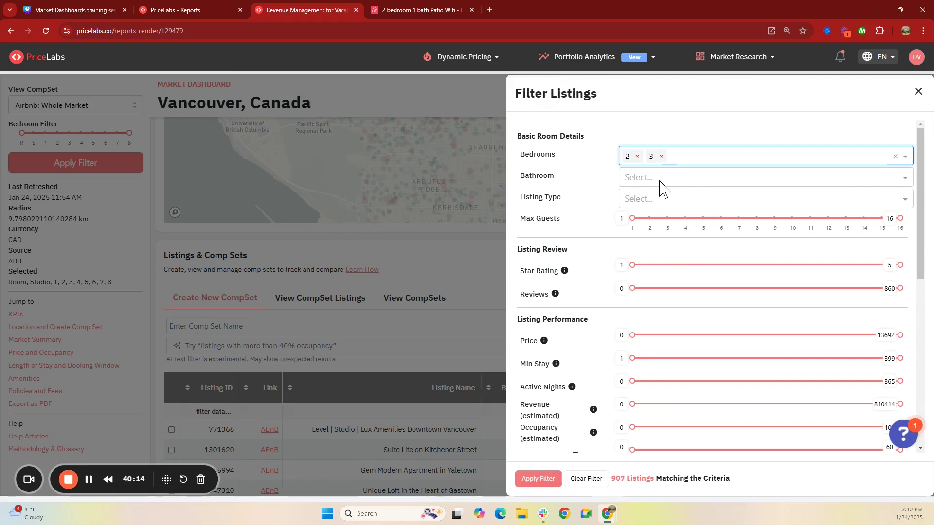
- Browse the available listing types in the listing filters and close the list without choosing one
{"action": "left_click", "coordinate": [640, 208]}
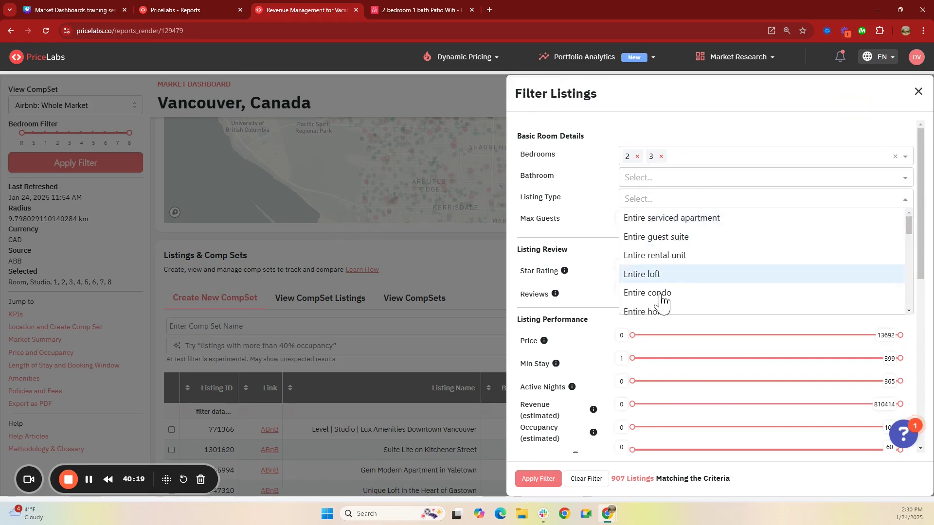
{"action": "scroll", "coordinate": [699, 285], "scroll_direction": "down", "scroll_amount": 5}
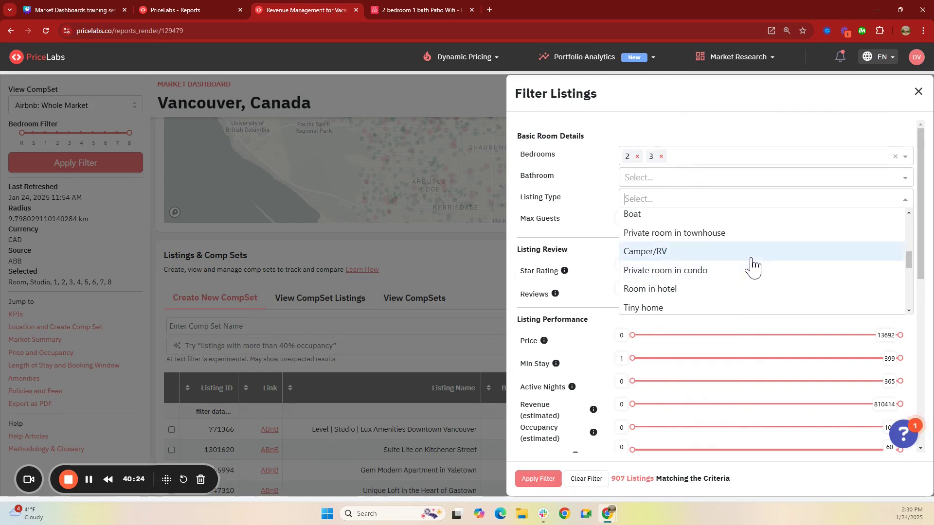
{"action": "scroll", "coordinate": [691, 291], "scroll_direction": "down", "scroll_amount": 1}
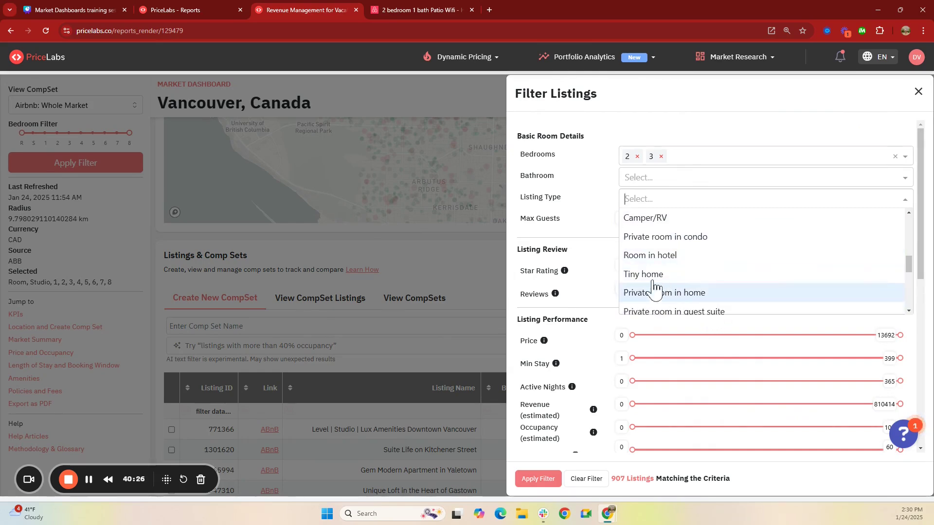
{"action": "left_click", "coordinate": [611, 217]}
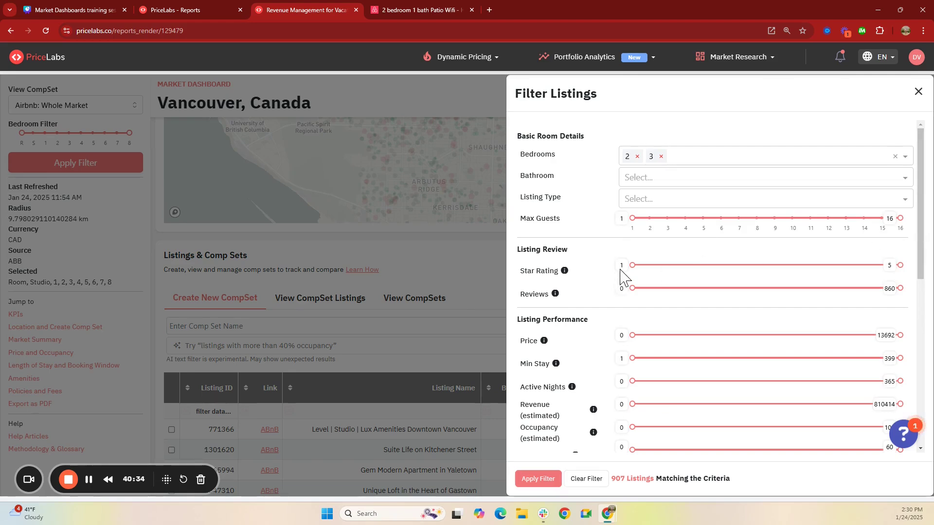
- Set the listing filter minimums to a star rating of 4.5, 3 reviews and an estimated occupancy of 17
{"action": "left_click_drag", "start_coordinate": [631, 263], "coordinate": [857, 264]}
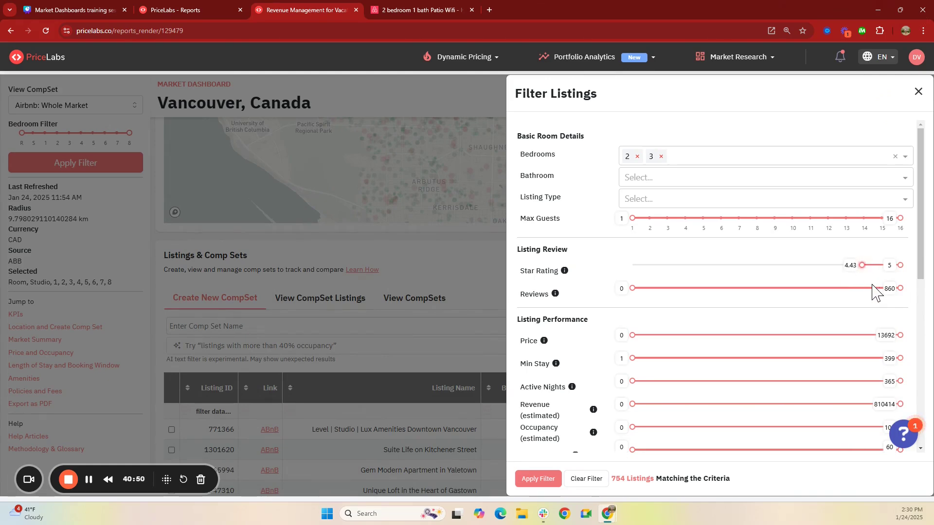
{"action": "key", "text": "Right"}
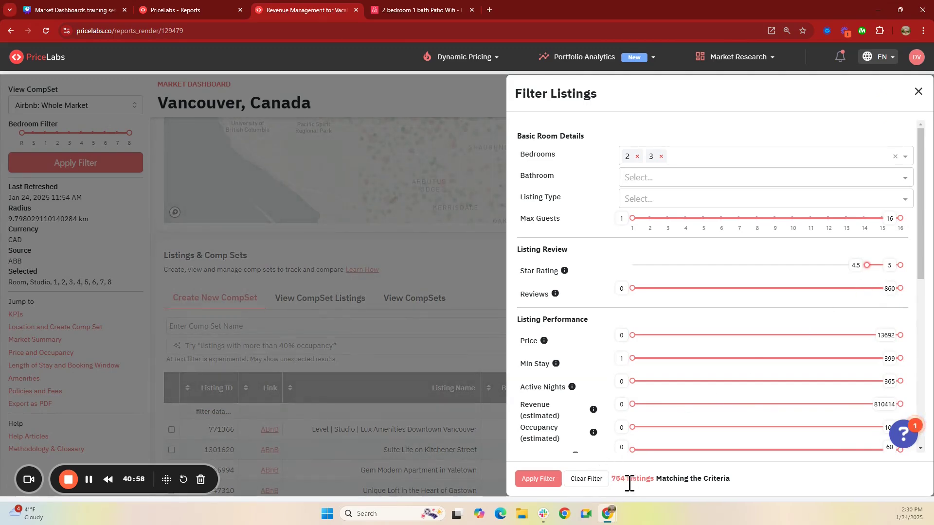
{"action": "left_click", "coordinate": [633, 289]}
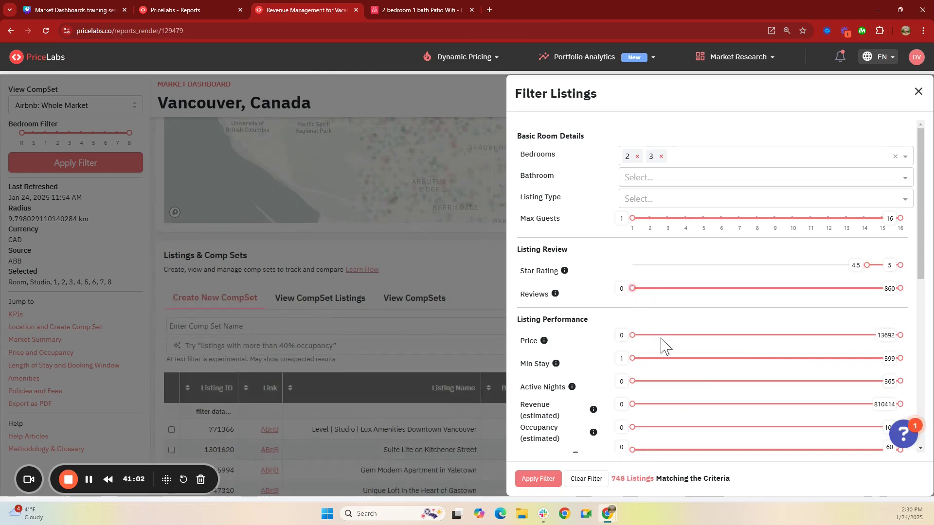
{"action": "key", "text": "Right"}
{"action": "key", "text": "Right"}
{"action": "key", "text": "Right"}
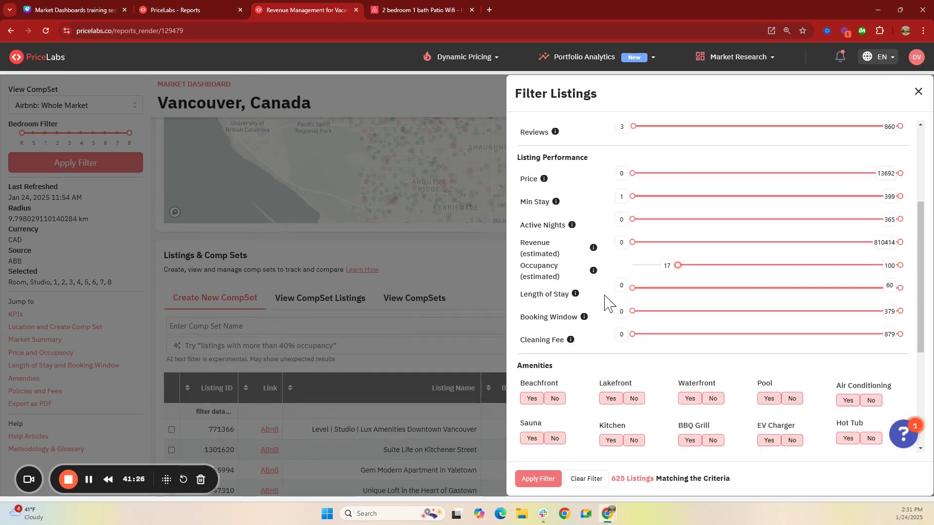
- Read the estimated occupancy and revenue explanations and review the remaining amenity, pricing, management, location and cancellation policy filters
{"action": "mouse_move", "coordinate": [594, 272]}
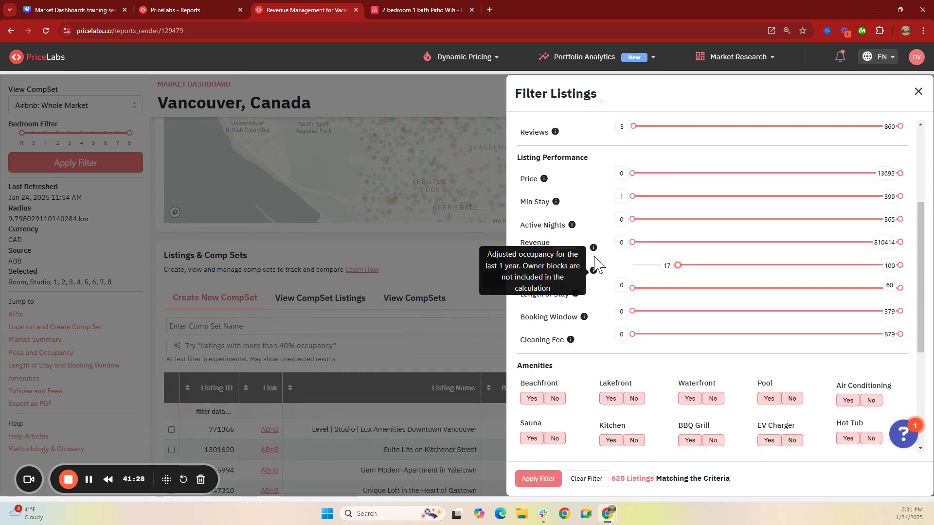
{"action": "mouse_move", "coordinate": [596, 249]}
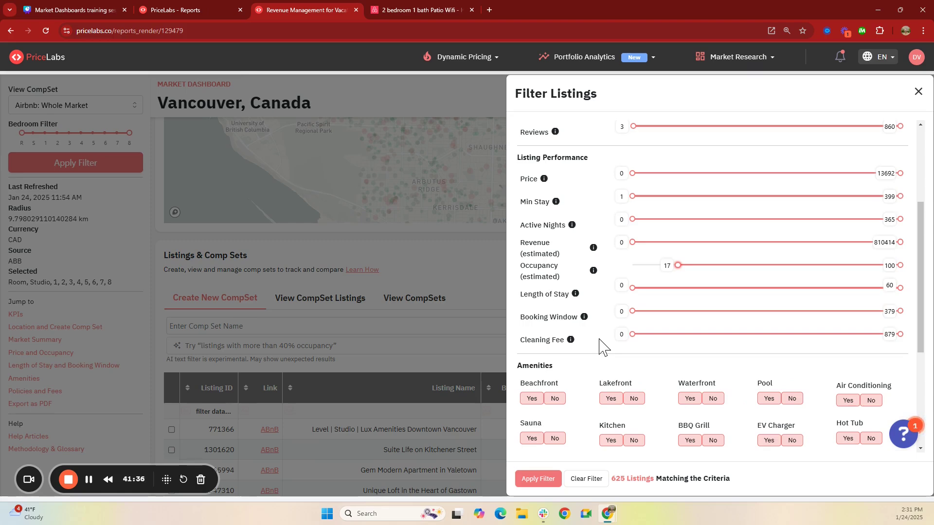
{"action": "scroll", "coordinate": [601, 343], "scroll_direction": "down", "scroll_amount": 3}
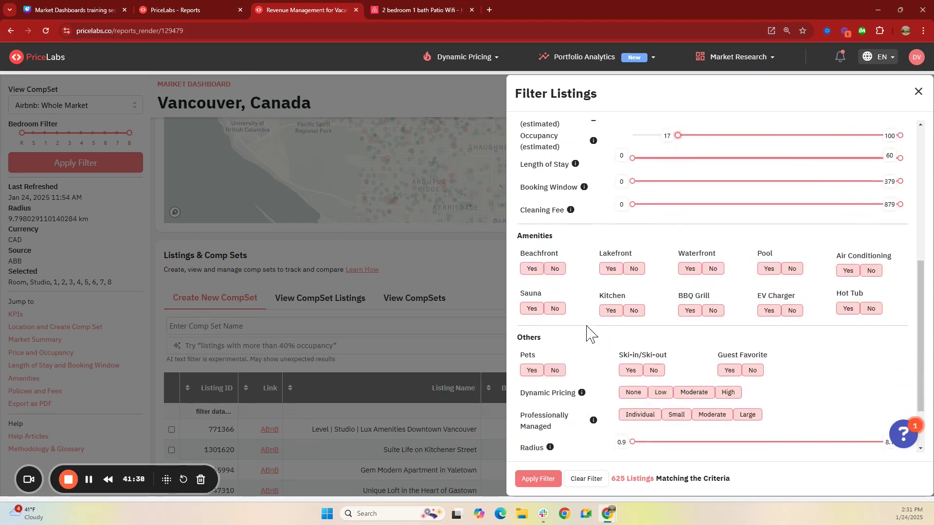
{"action": "scroll", "coordinate": [664, 340], "scroll_direction": "down", "scroll_amount": 1}
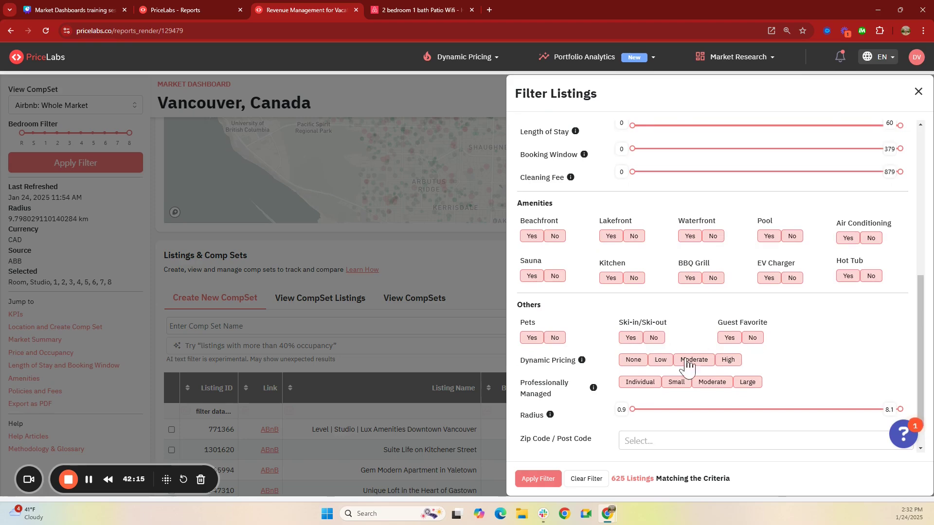
{"action": "scroll", "coordinate": [617, 344], "scroll_direction": "down", "scroll_amount": 1}
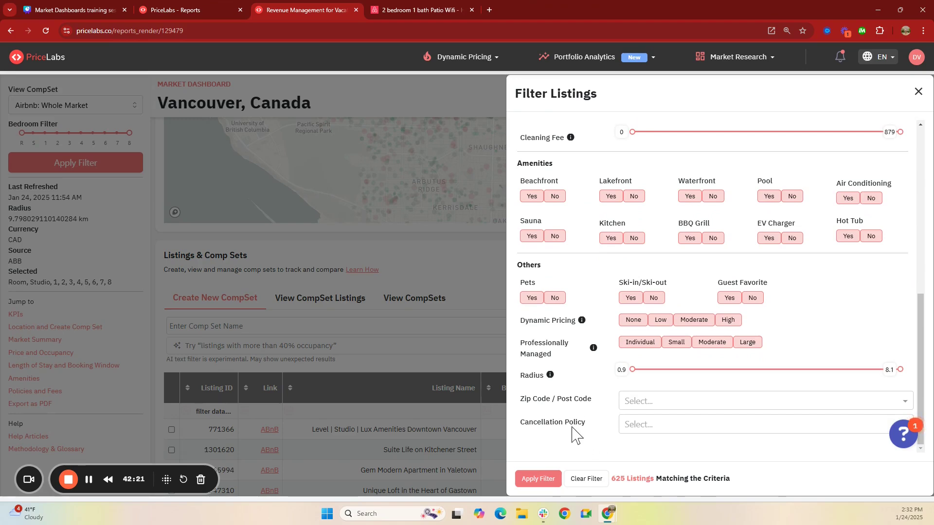
- Apply the chosen bedroom, star rating, review and occupancy filters to the listings table
{"action": "scroll", "coordinate": [603, 351], "scroll_direction": "up", "scroll_amount": 6}
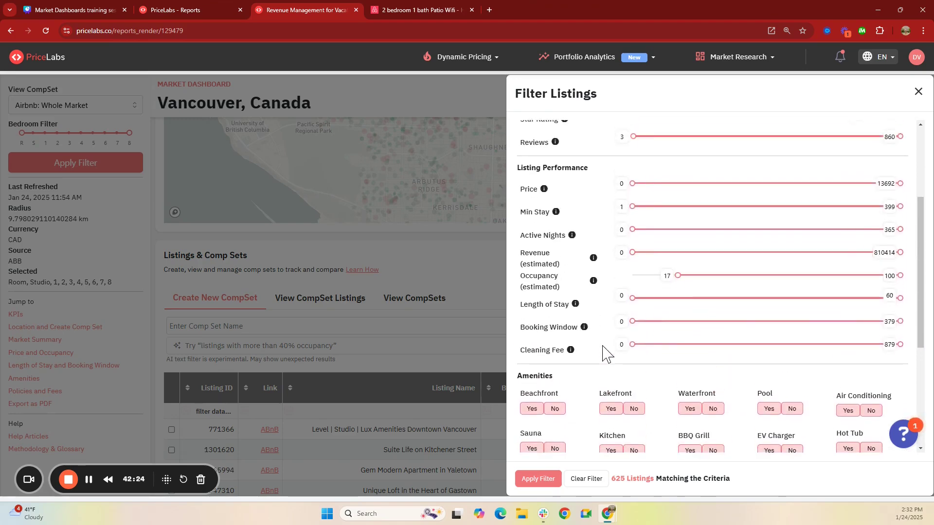
{"action": "scroll", "coordinate": [599, 362], "scroll_direction": "up", "scroll_amount": 1}
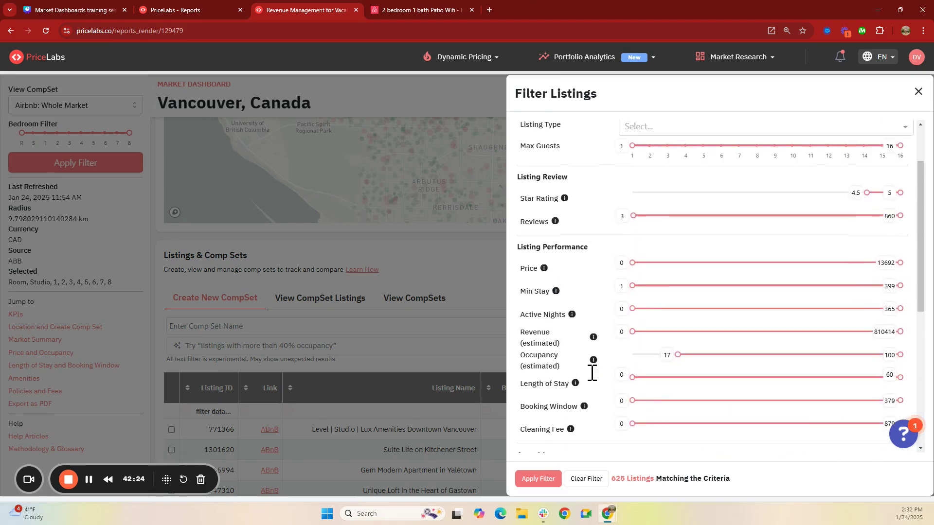
{"action": "left_click", "coordinate": [547, 478]}
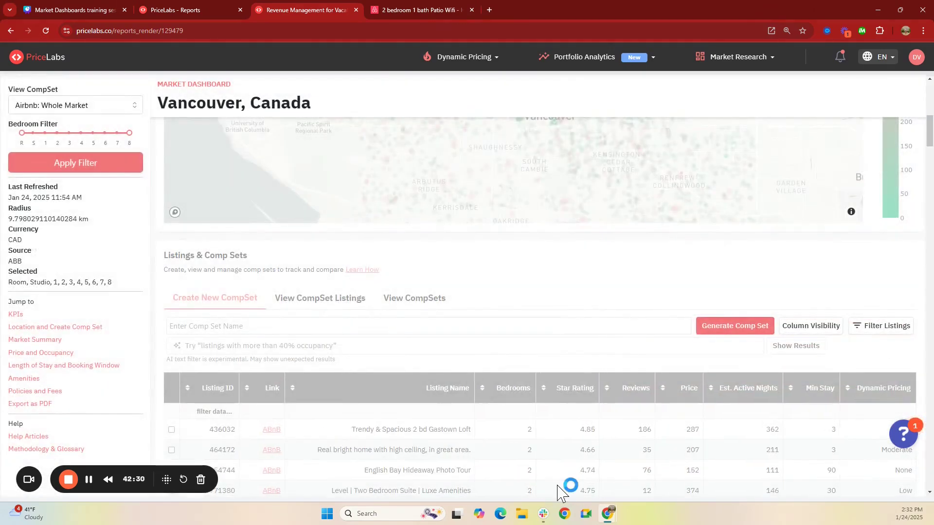
- Look over the filtered listings, check the Airbnb page of Trendy & Spacious 2 bd Gastown Loft, and return to the dashboard
{"action": "scroll", "coordinate": [547, 440], "scroll_direction": "up", "scroll_amount": 4}
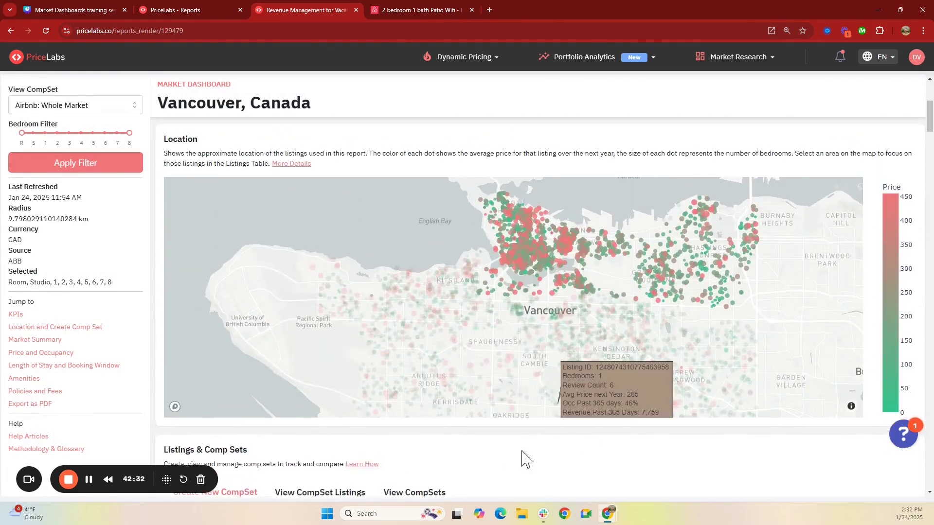
{"action": "scroll", "coordinate": [523, 455], "scroll_direction": "down", "scroll_amount": 5}
{"action": "scroll", "coordinate": [555, 382], "scroll_direction": "down", "scroll_amount": 4}
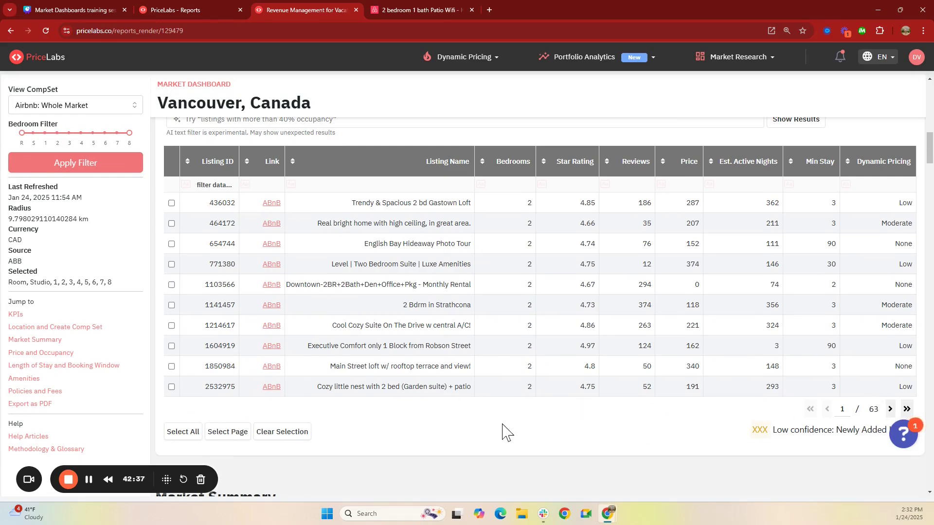
{"action": "left_click", "coordinate": [272, 203]}
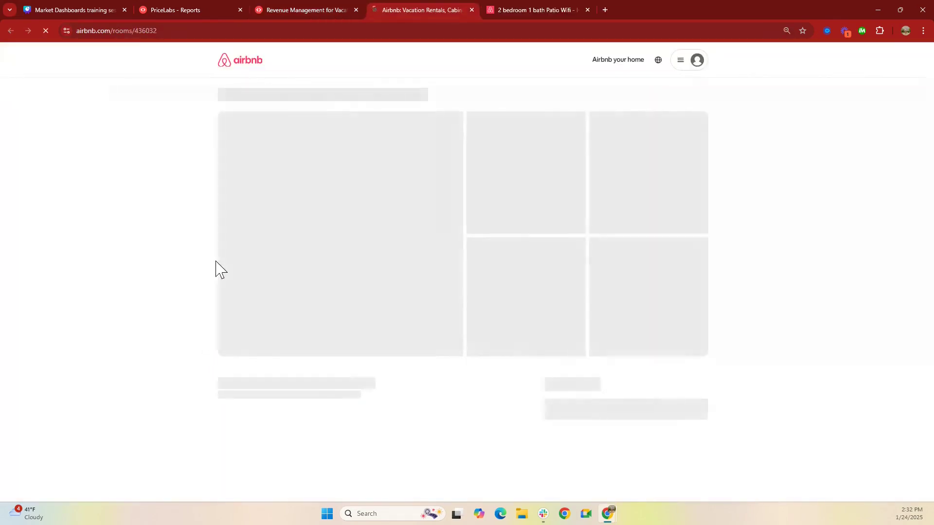
{"action": "left_click", "coordinate": [310, 12]}
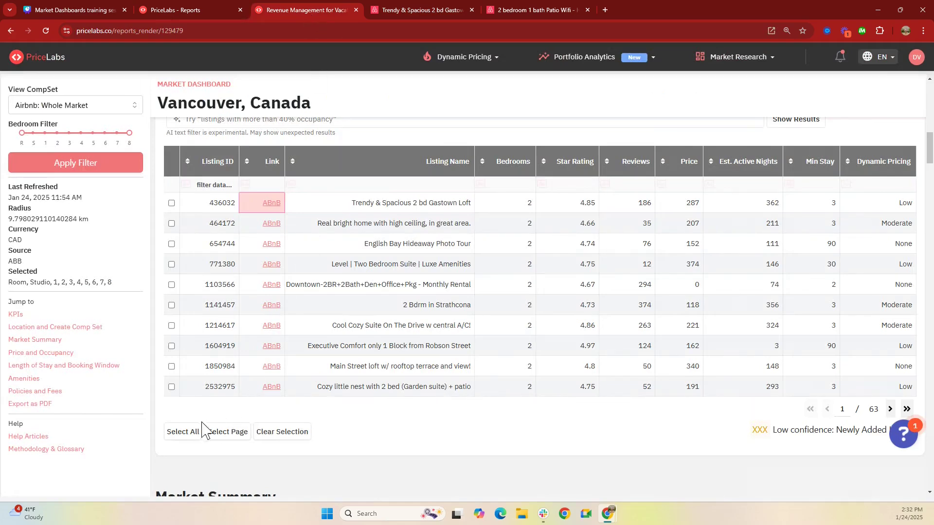
- Select all filtered listings and generate a comp set named "2 to 3 BR" from them
{"action": "left_click", "coordinate": [172, 204]}
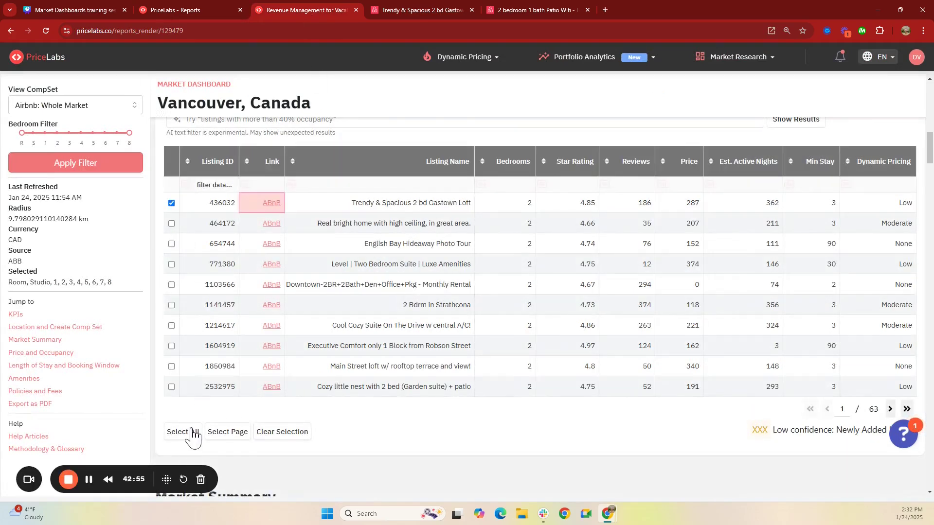
{"action": "left_click", "coordinate": [194, 434]}
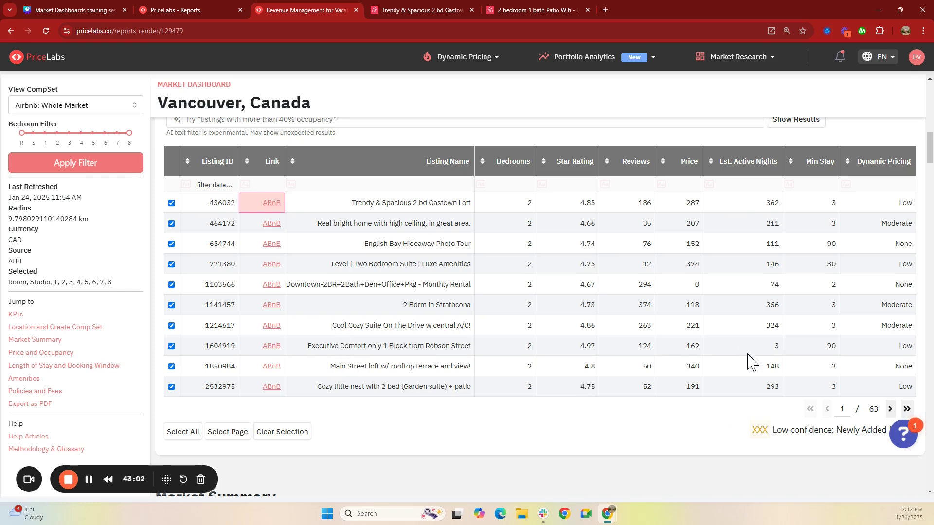
{"action": "scroll", "coordinate": [717, 267], "scroll_direction": "up", "scroll_amount": 1}
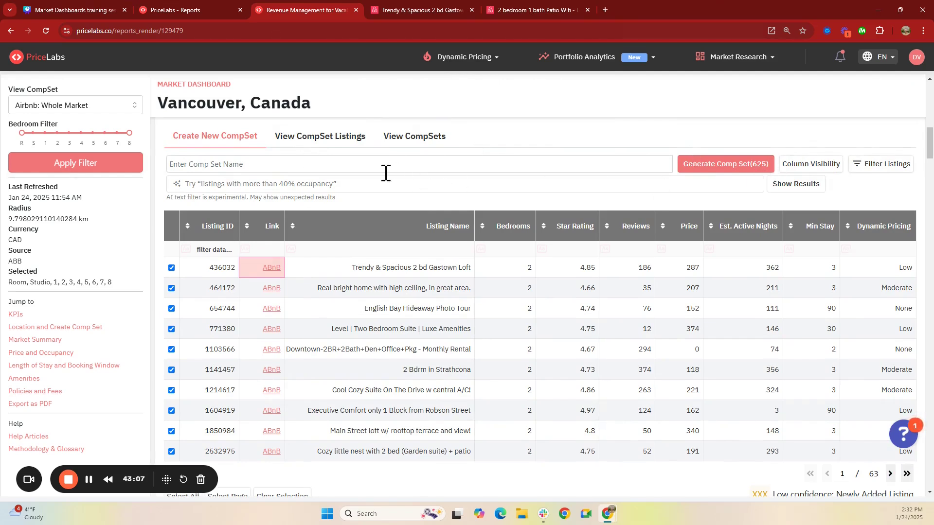
{"action": "scroll", "coordinate": [225, 450], "scroll_direction": "up", "scroll_amount": 1}
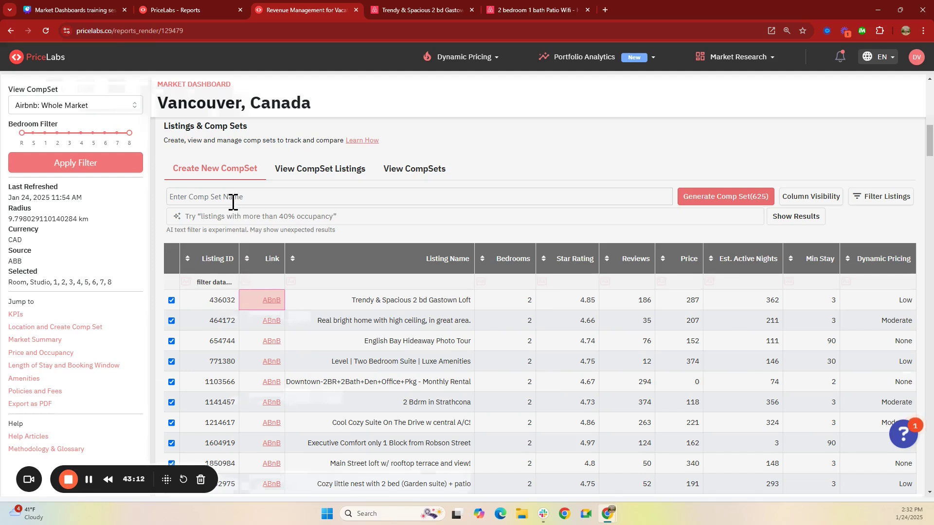
{"action": "left_click", "coordinate": [228, 200]}
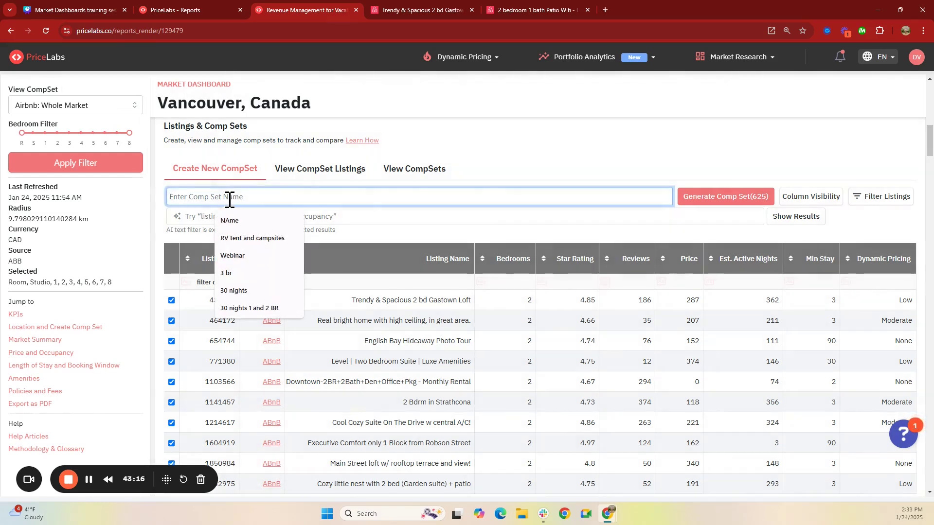
{"action": "type", "text": "2 -"}
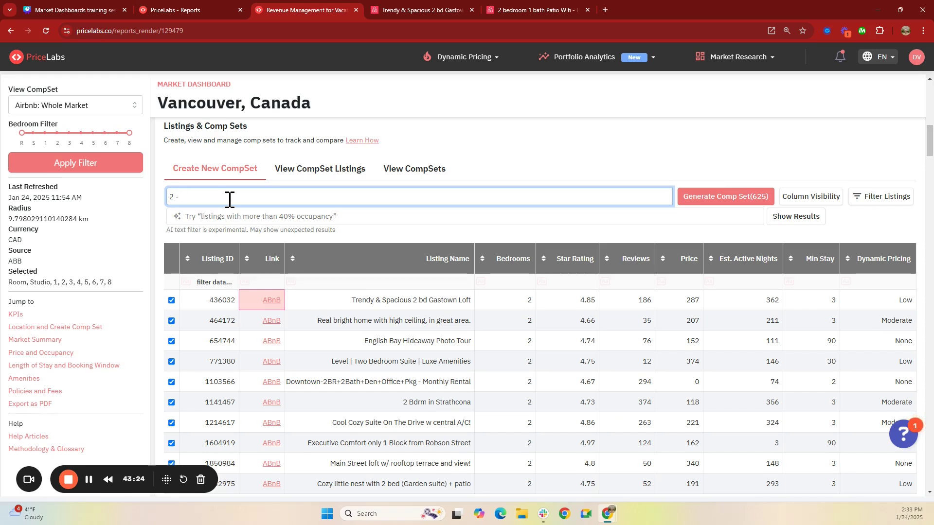
{"action": "type", "text": "BR"}
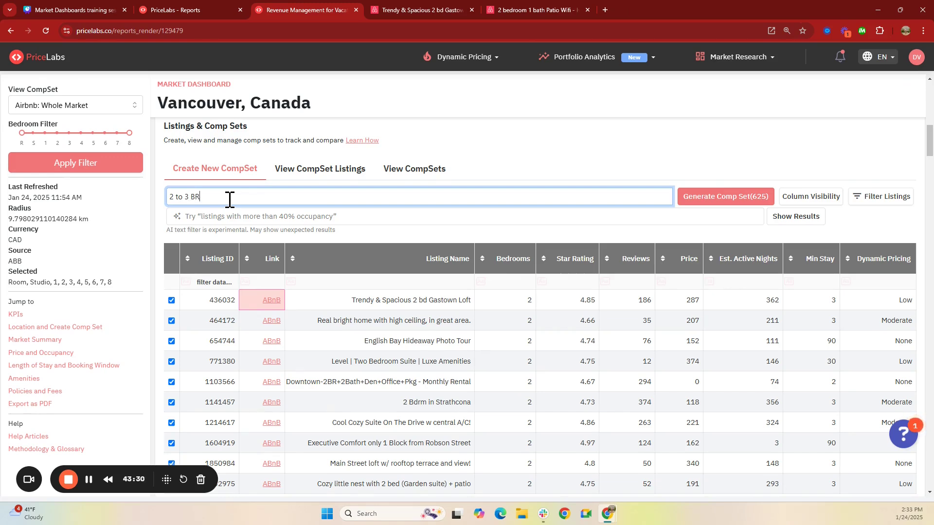
{"action": "left_click", "coordinate": [709, 199]}
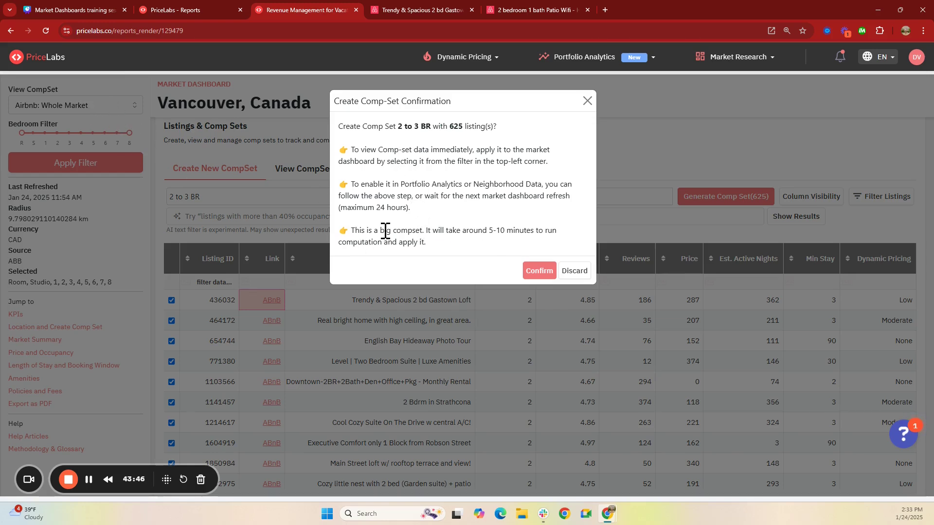
{"action": "left_click", "coordinate": [540, 274]}
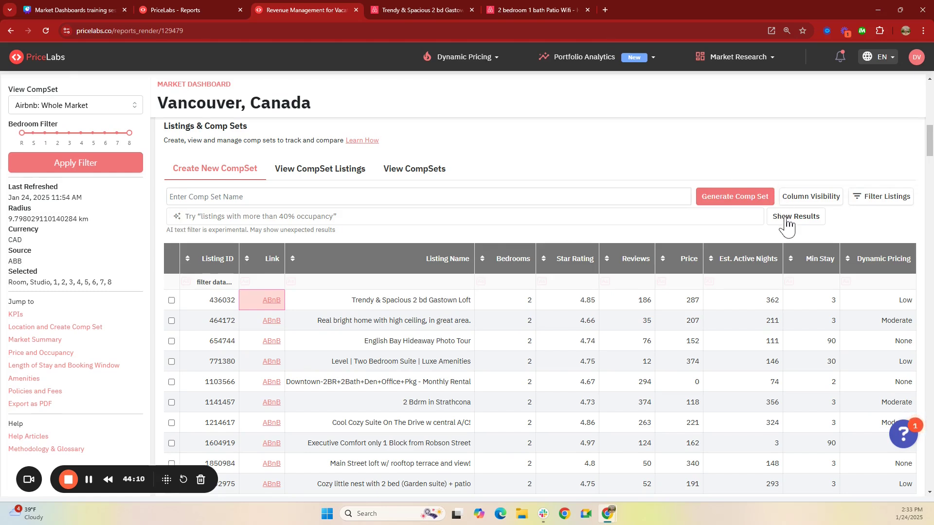
- Apply the custom comp set Airbnb: 2 to 3 BR to the Vancouver market dashboard
{"action": "left_click", "coordinate": [124, 106]}
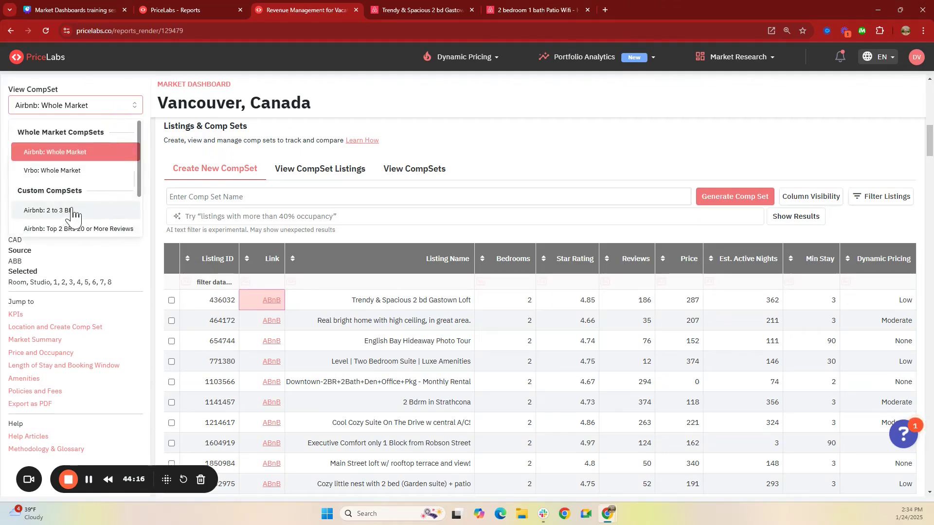
{"action": "scroll", "coordinate": [71, 210], "scroll_direction": "down", "scroll_amount": 2}
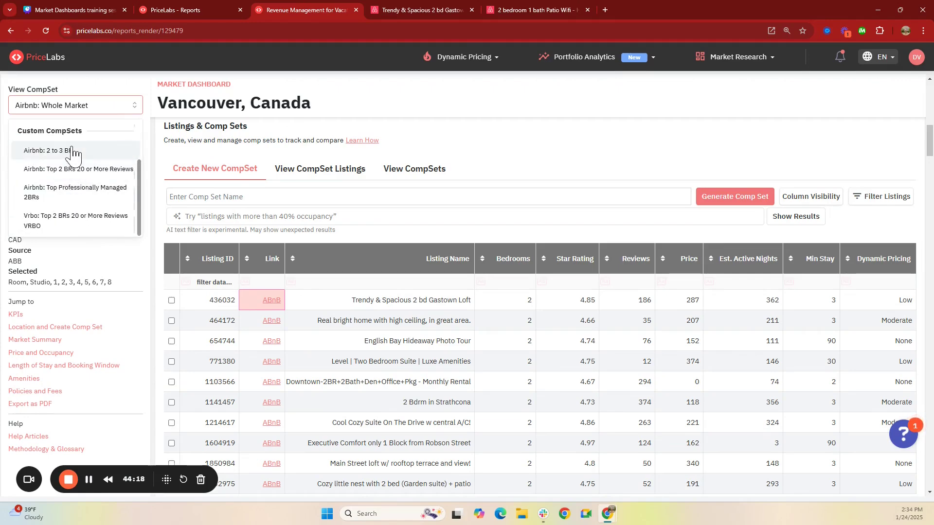
{"action": "left_click", "coordinate": [73, 151]}
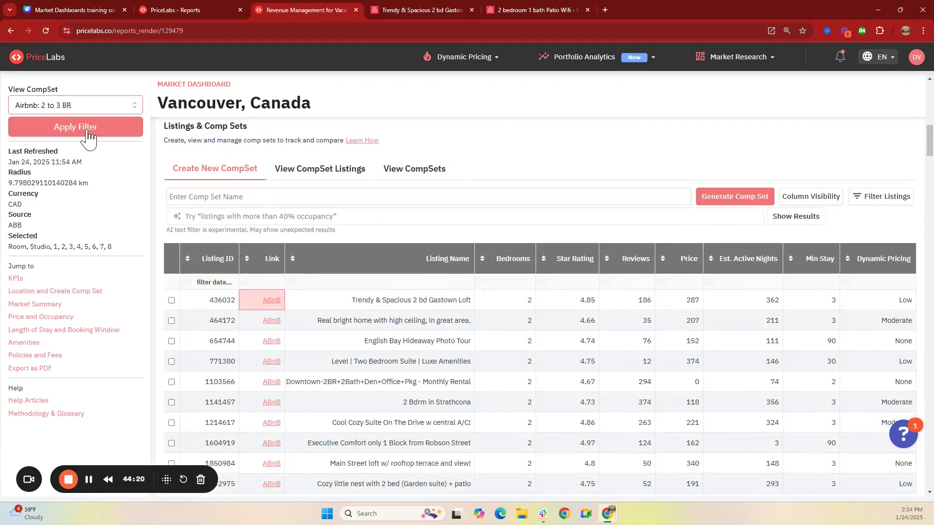
{"action": "left_click", "coordinate": [88, 137]}
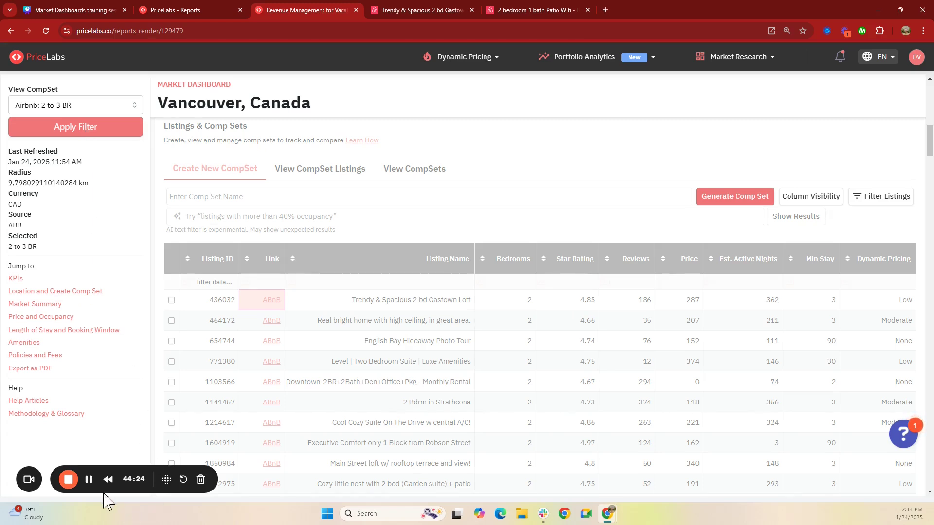
- Review the KPIs and the listing map for the applied comp set
{"action": "scroll", "coordinate": [156, 334], "scroll_direction": "up", "scroll_amount": 10}
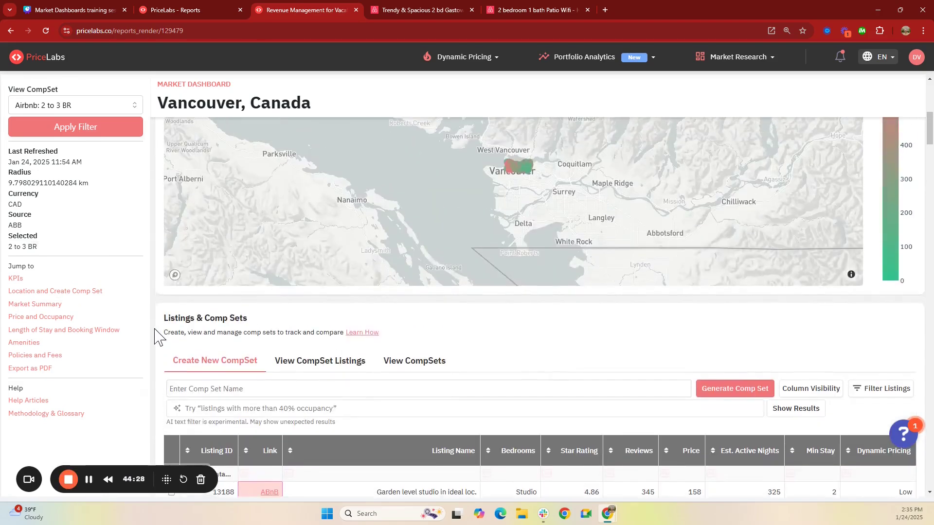
{"action": "scroll", "coordinate": [156, 333], "scroll_direction": "up", "scroll_amount": 3}
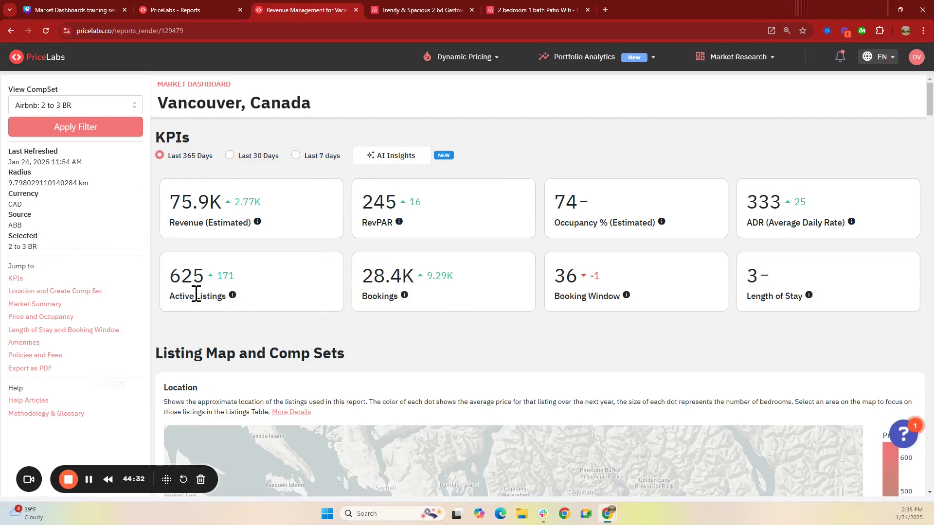
{"action": "scroll", "coordinate": [154, 330], "scroll_direction": "down", "scroll_amount": 1}
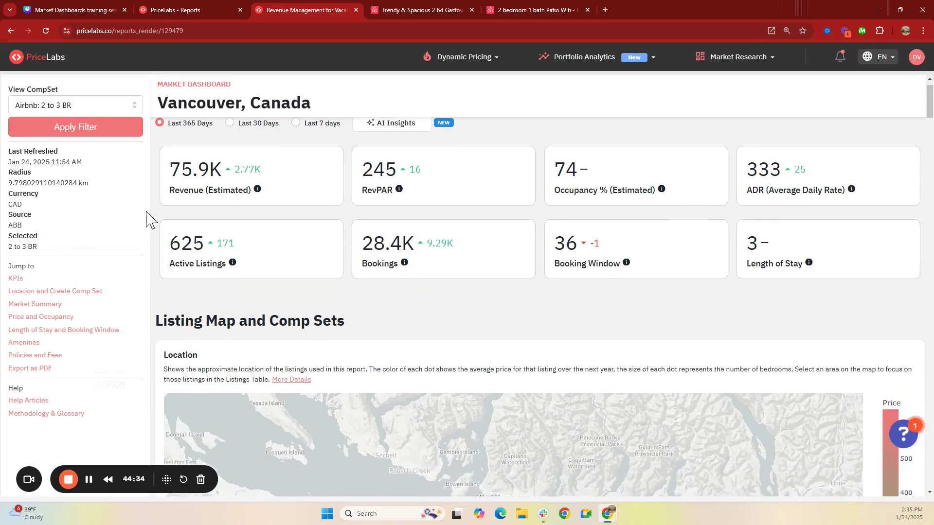
{"action": "scroll", "coordinate": [156, 234], "scroll_direction": "down", "scroll_amount": 5}
{"action": "left_click_drag", "start_coordinate": [929, 126], "coordinate": [929, 146]}
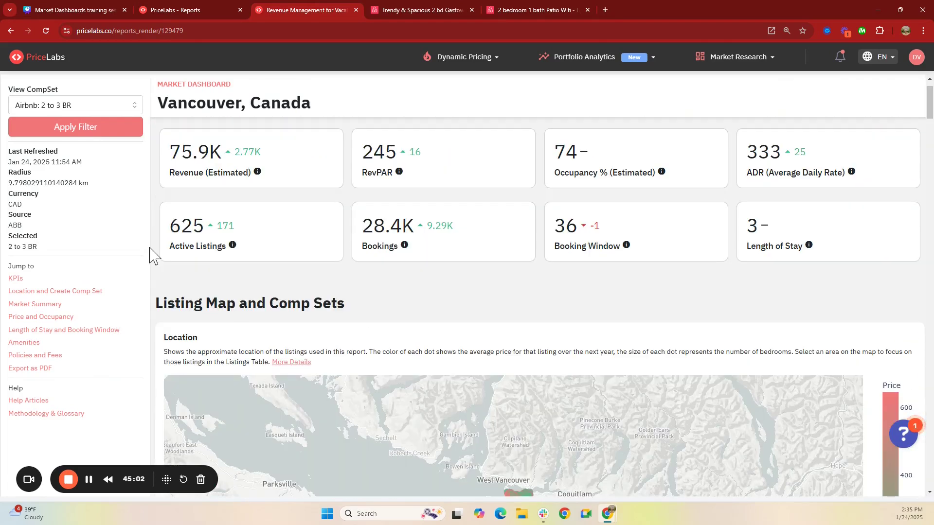